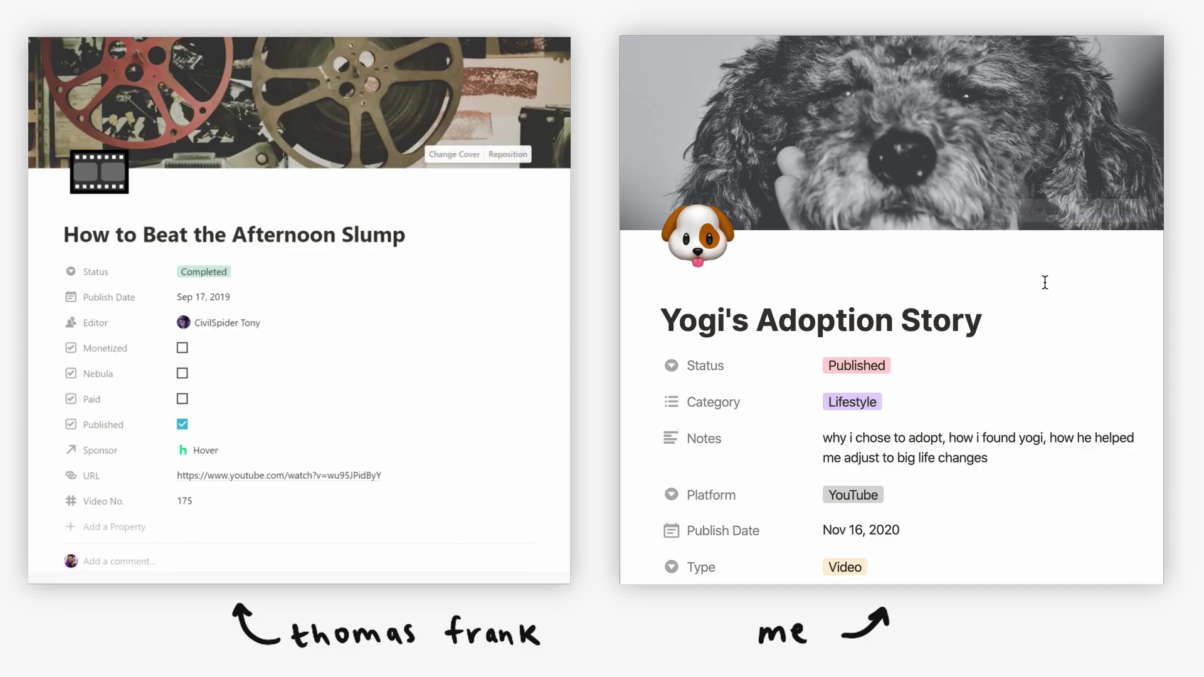
Step: Scroll down the Yogi page toward the Content Calendar's Table - All view
scroll(1058, 276, "down", 10)
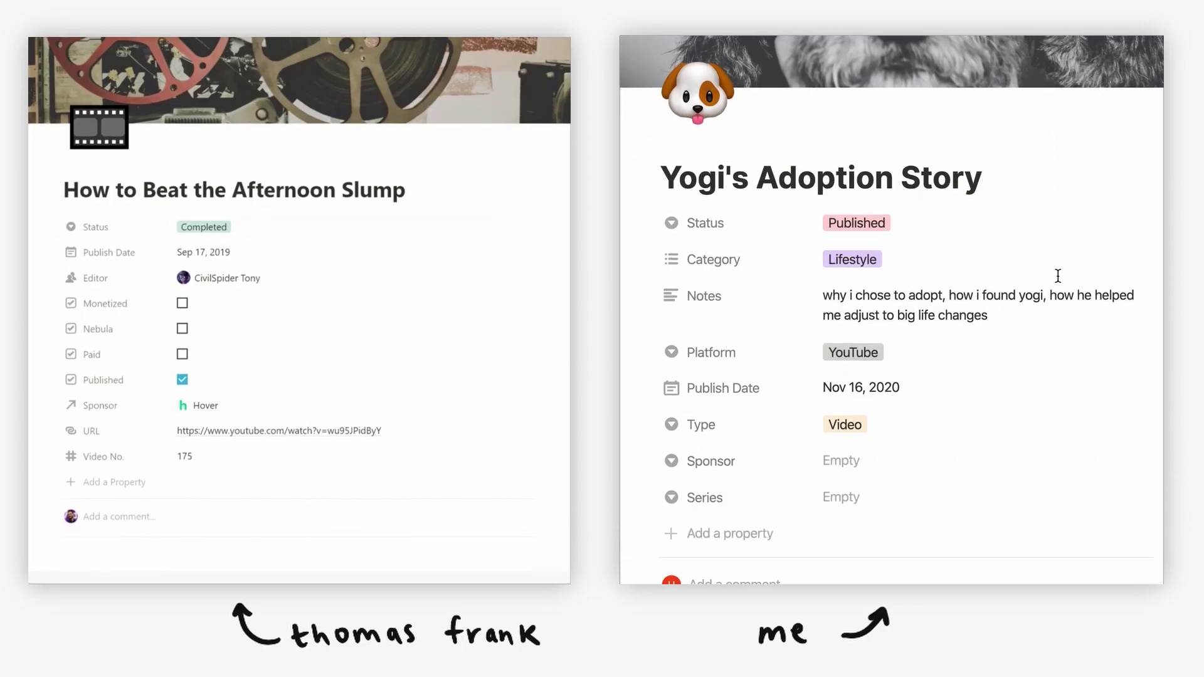
scroll(1058, 276, "down", 10)
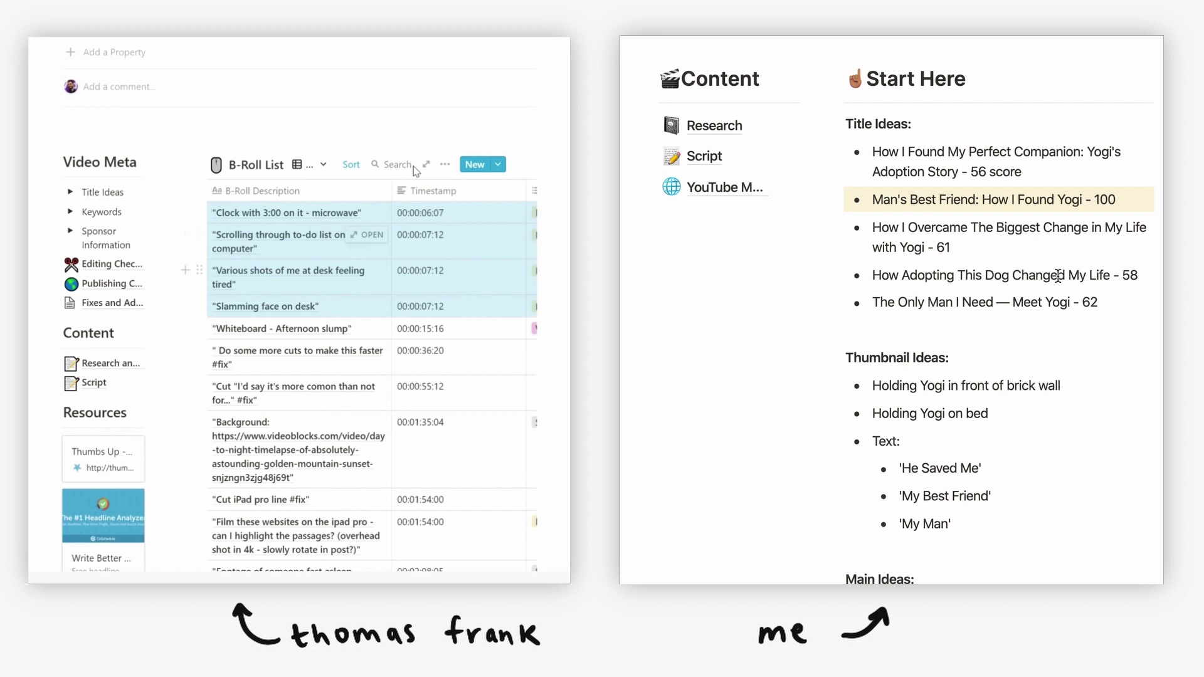
scroll(1059, 276, "down", 10)
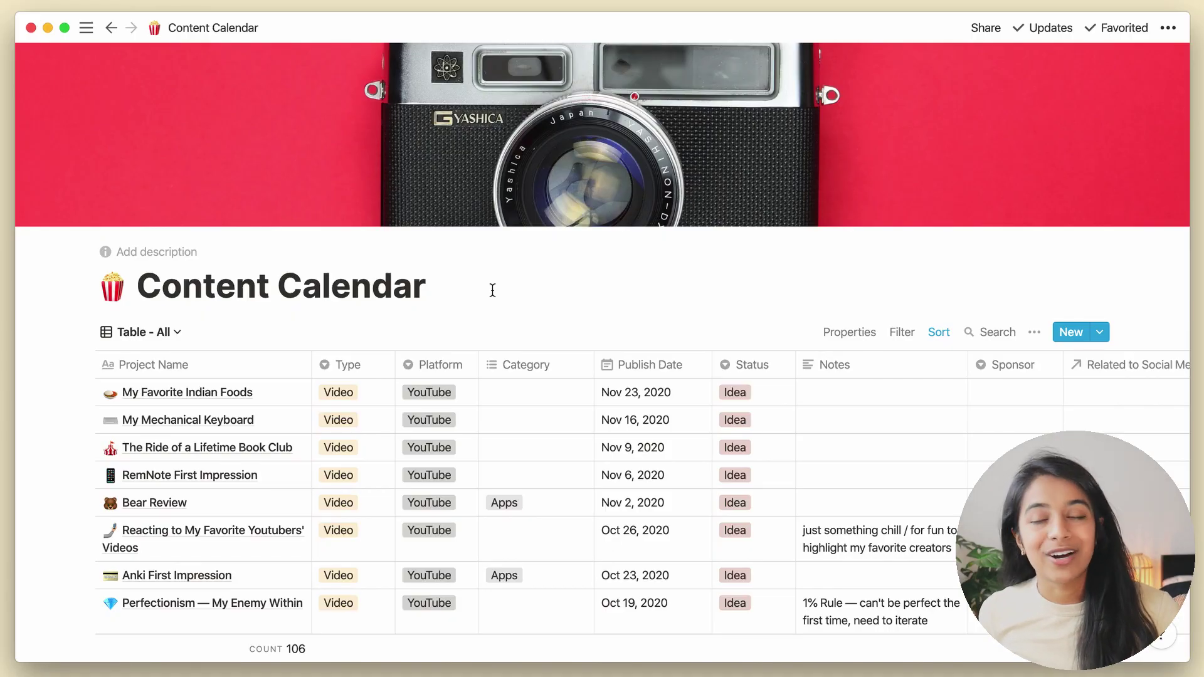
Step: Switch to Kanban Board - Videos and create a new Video Template with a cover image
left_click(178, 332)
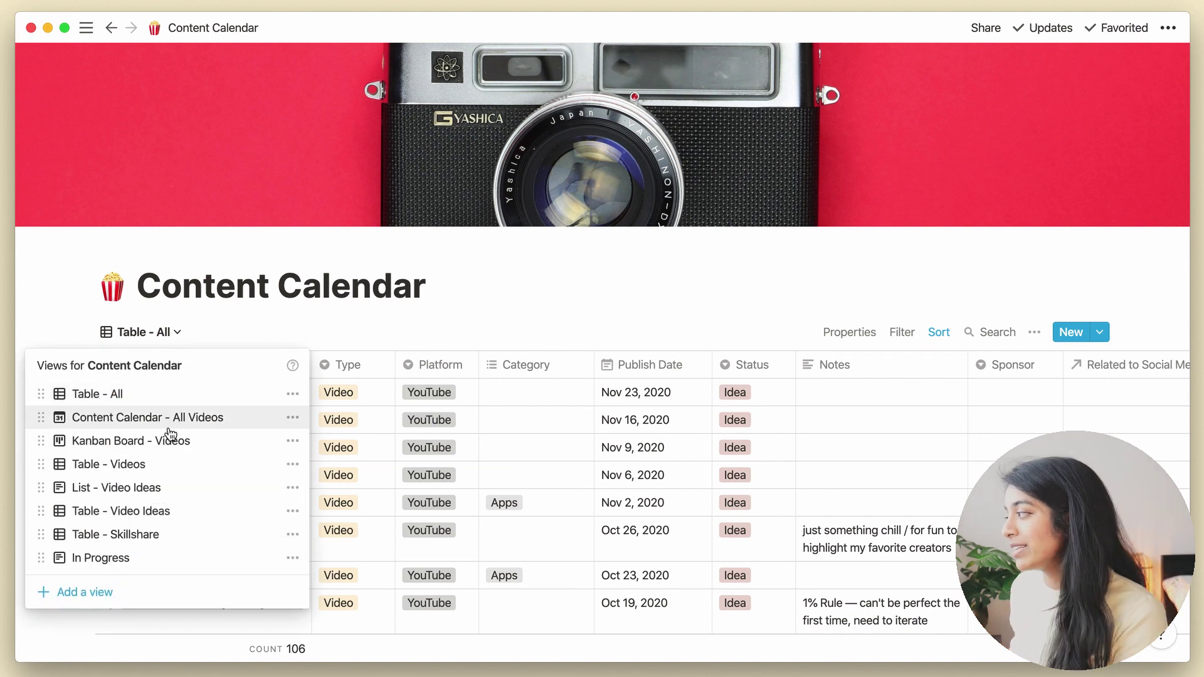
left_click(175, 438)
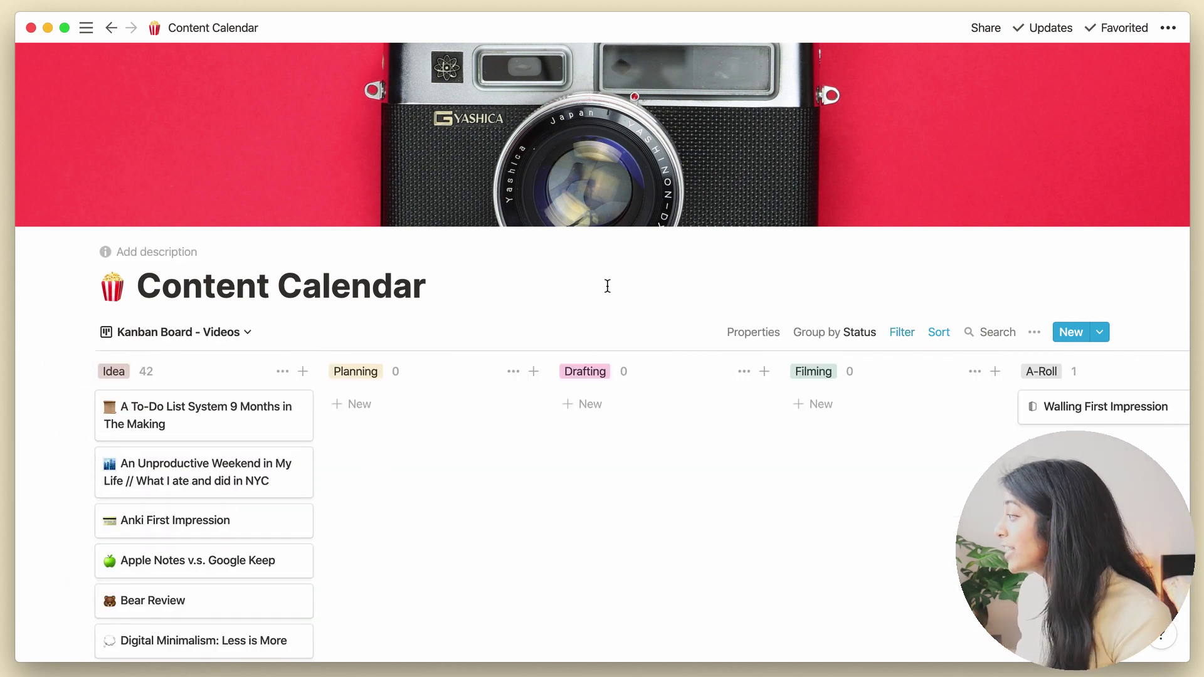
left_click(1102, 336)
left_click(964, 500)
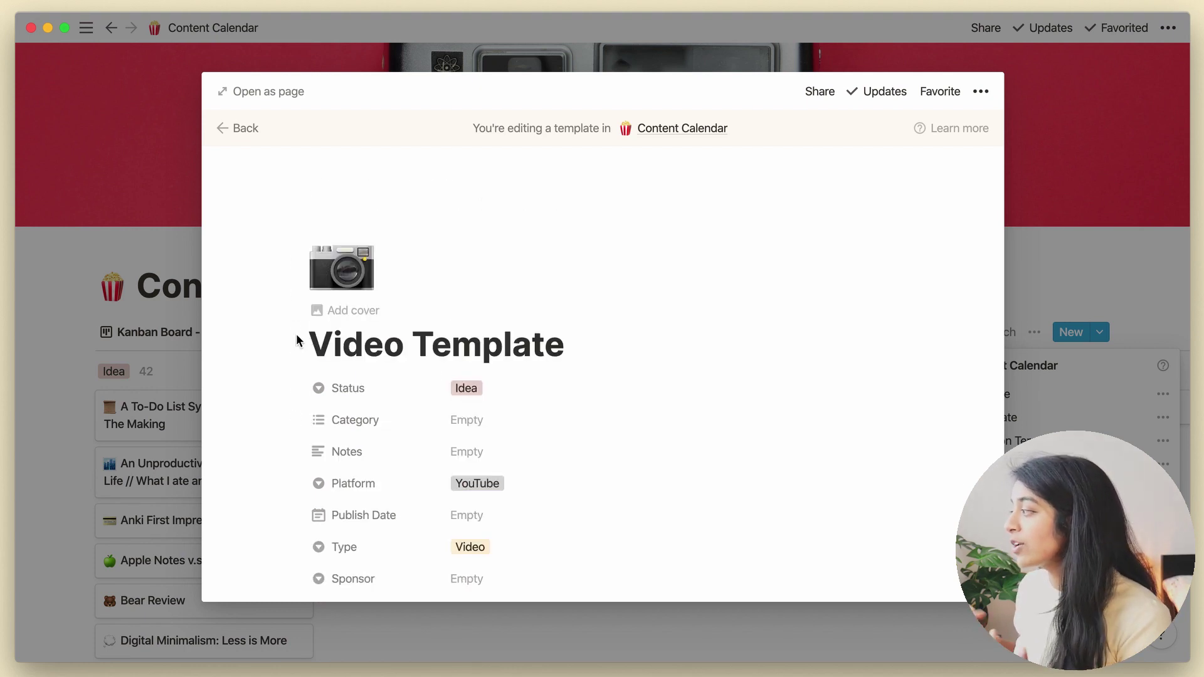
left_click(353, 310)
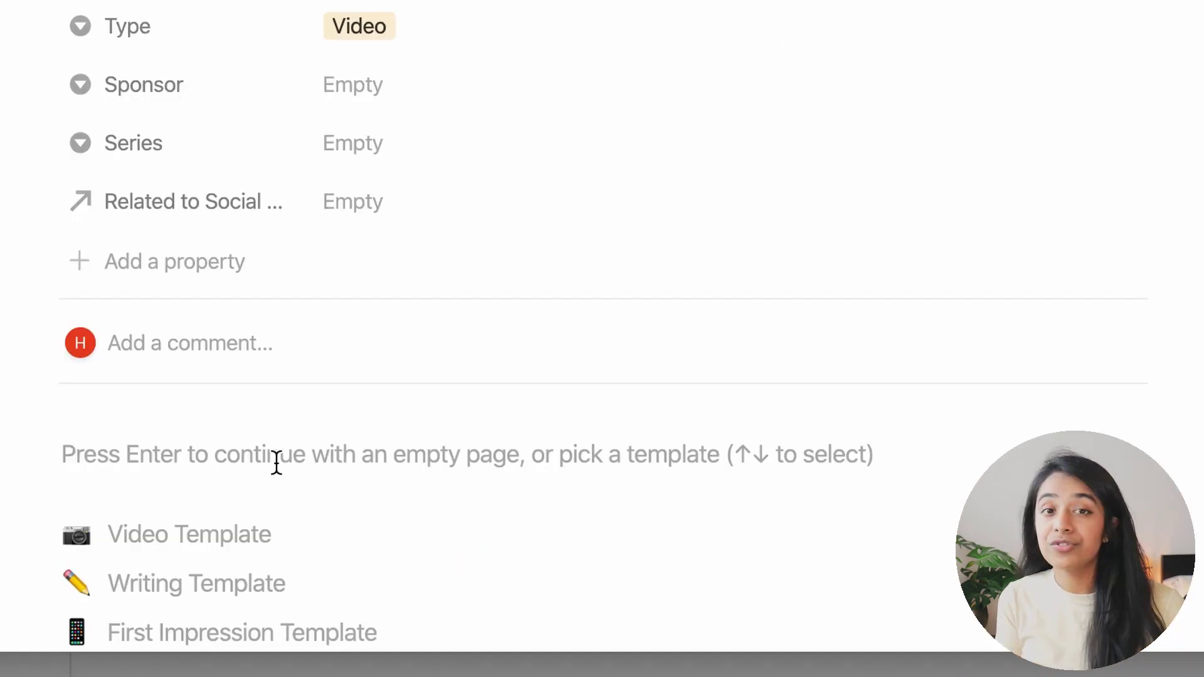
left_click(236, 531)
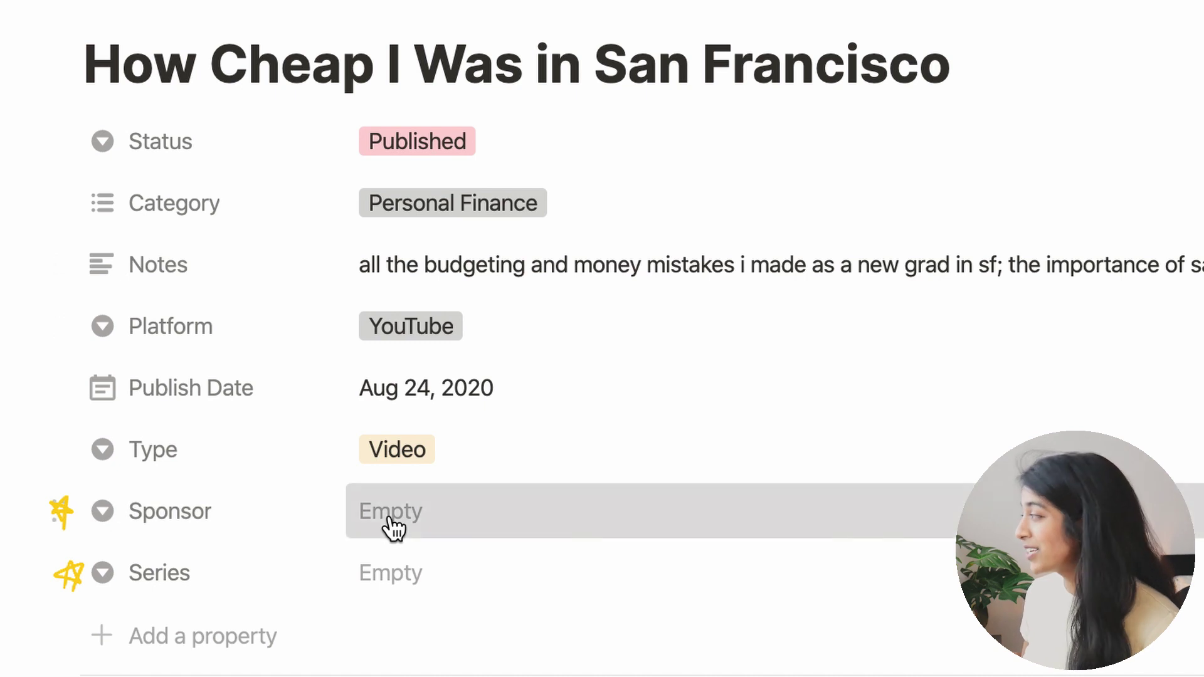
Step: Set the Sponsor property to None and Series to N/A
left_click(248, 593)
left_click(447, 461)
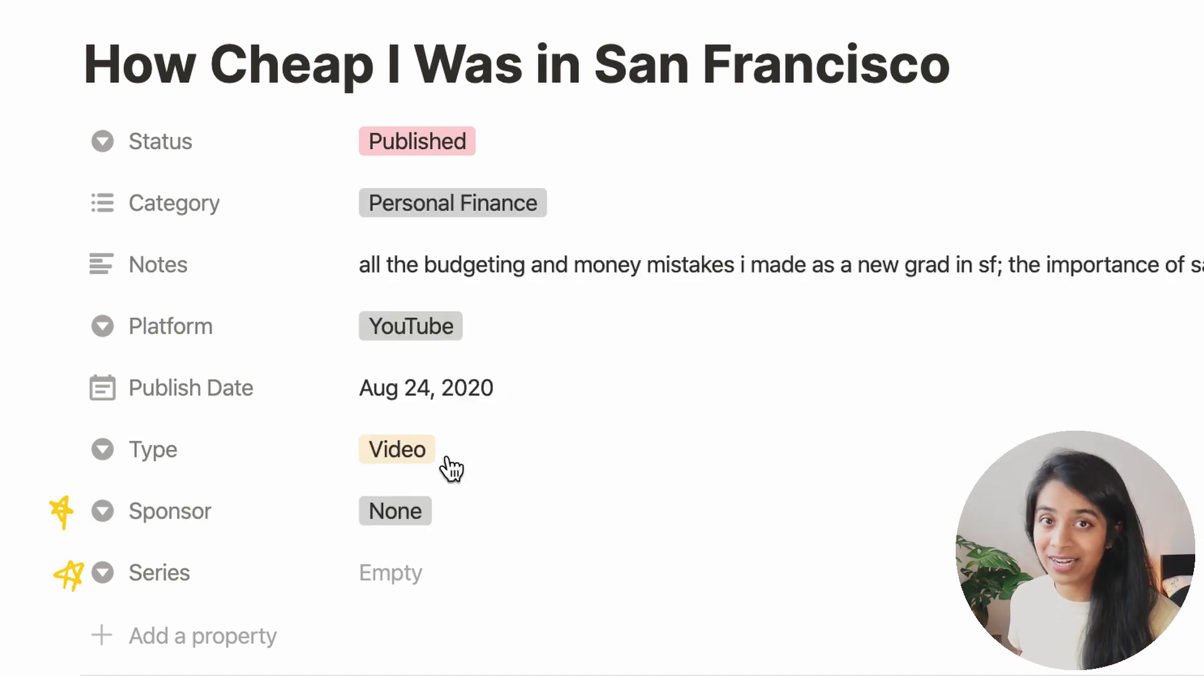
left_click(447, 586)
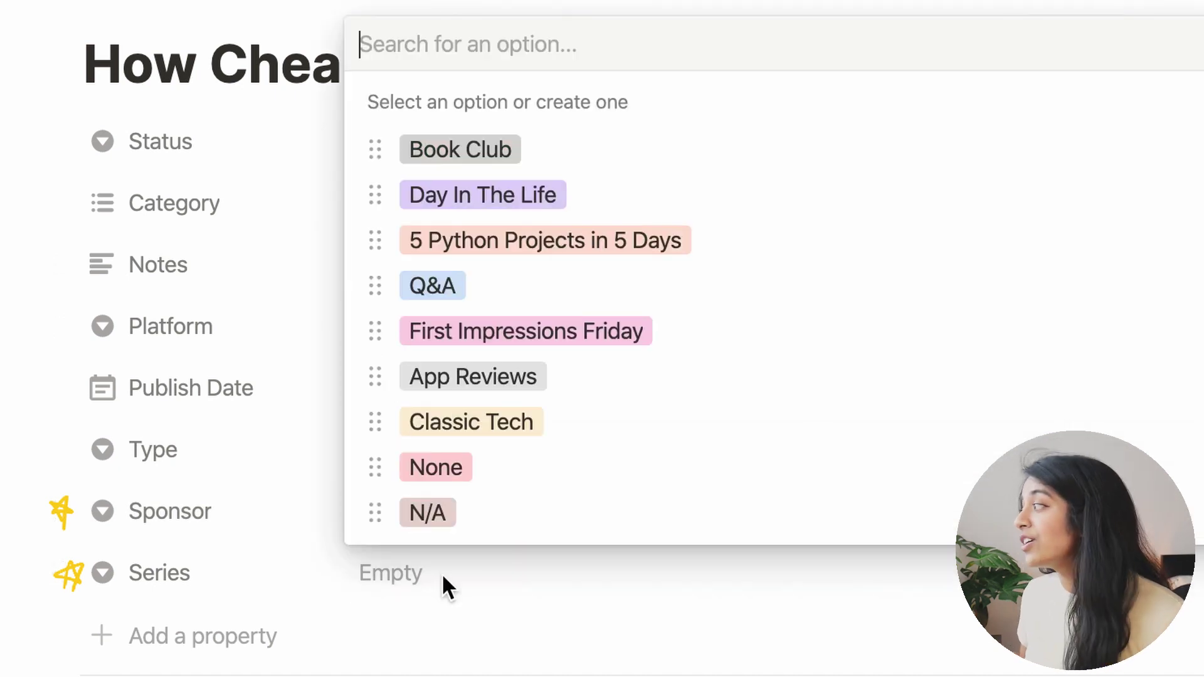
left_click(464, 514)
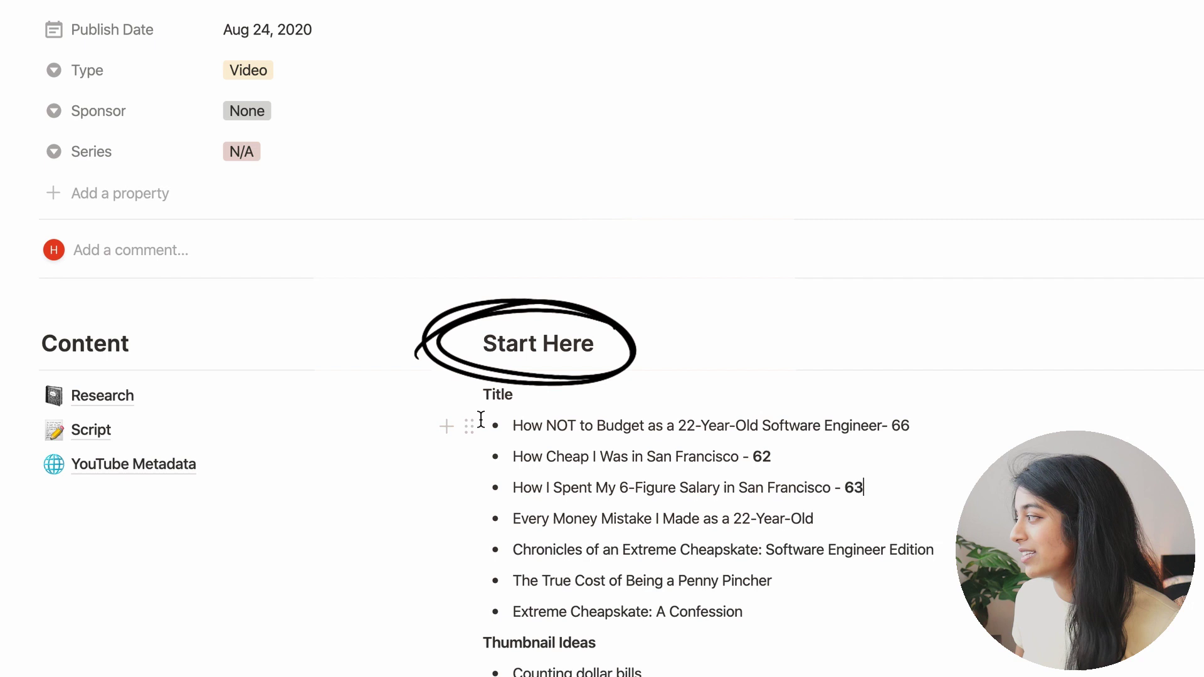
Step: Give the first title idea a yellow background and strike through the other title ideas
left_click(469, 427)
mouse_move(255, 534)
left_click(619, 528)
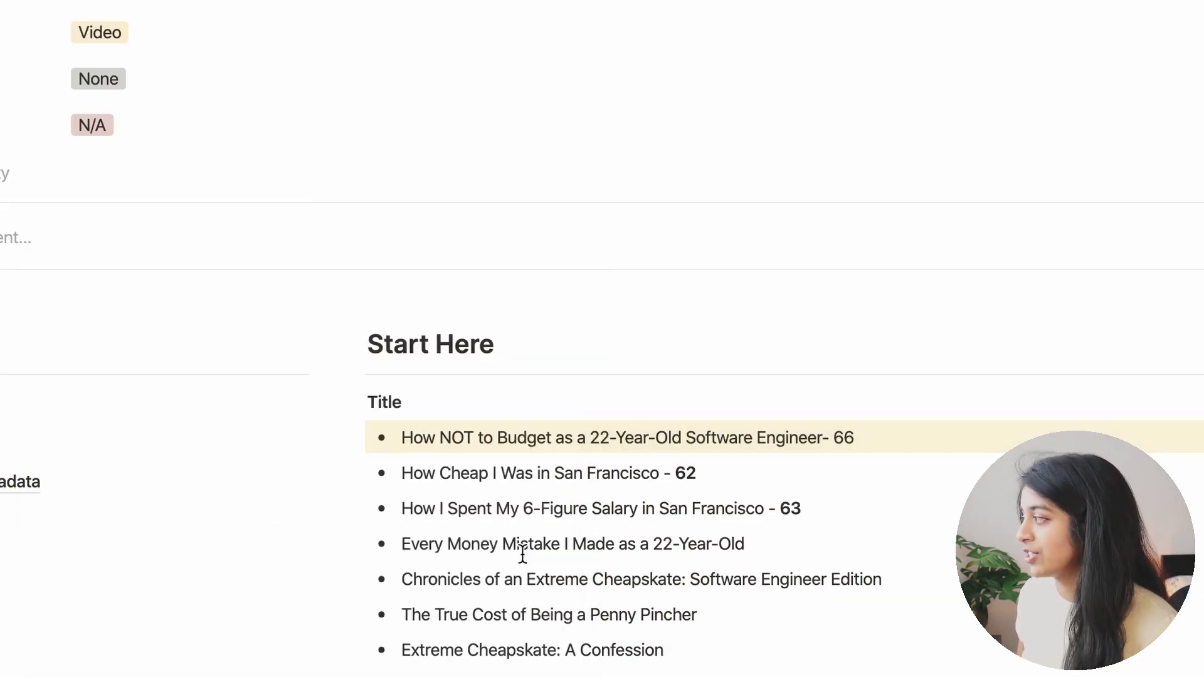
left_click_drag(470, 476, 583, 664)
key("super+shift+s")
left_click(655, 657)
scroll(656, 657, "down", 5)
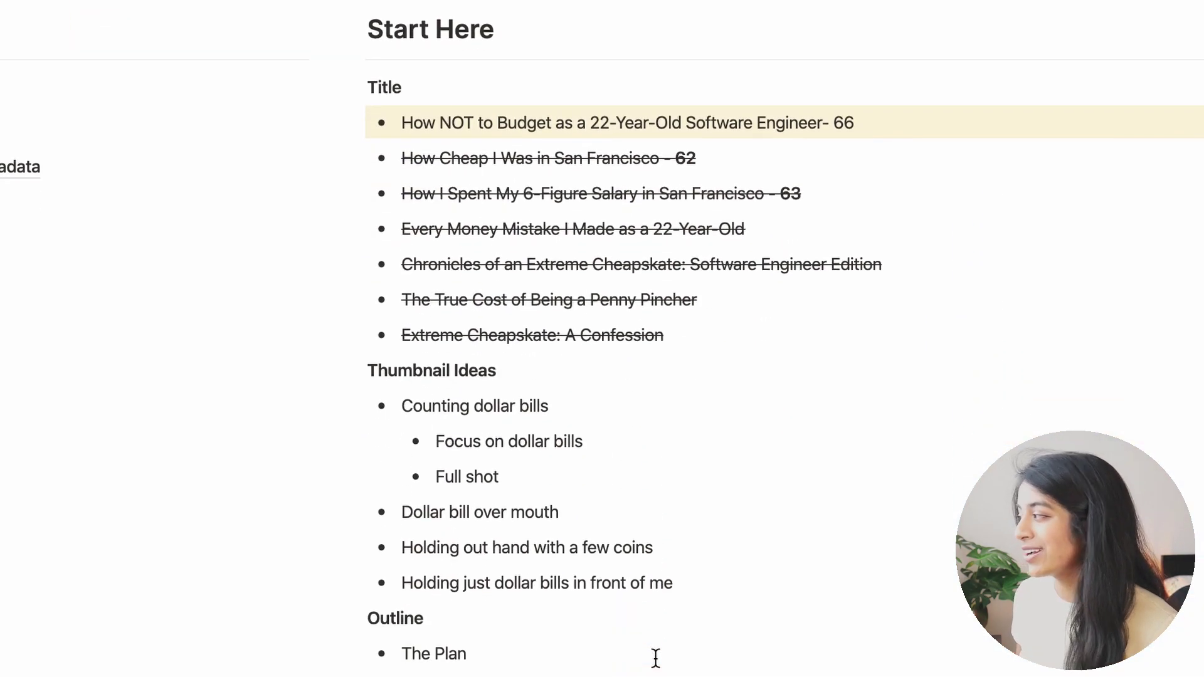
scroll(655, 657, "down", 3)
scroll(929, 380, "down", 6)
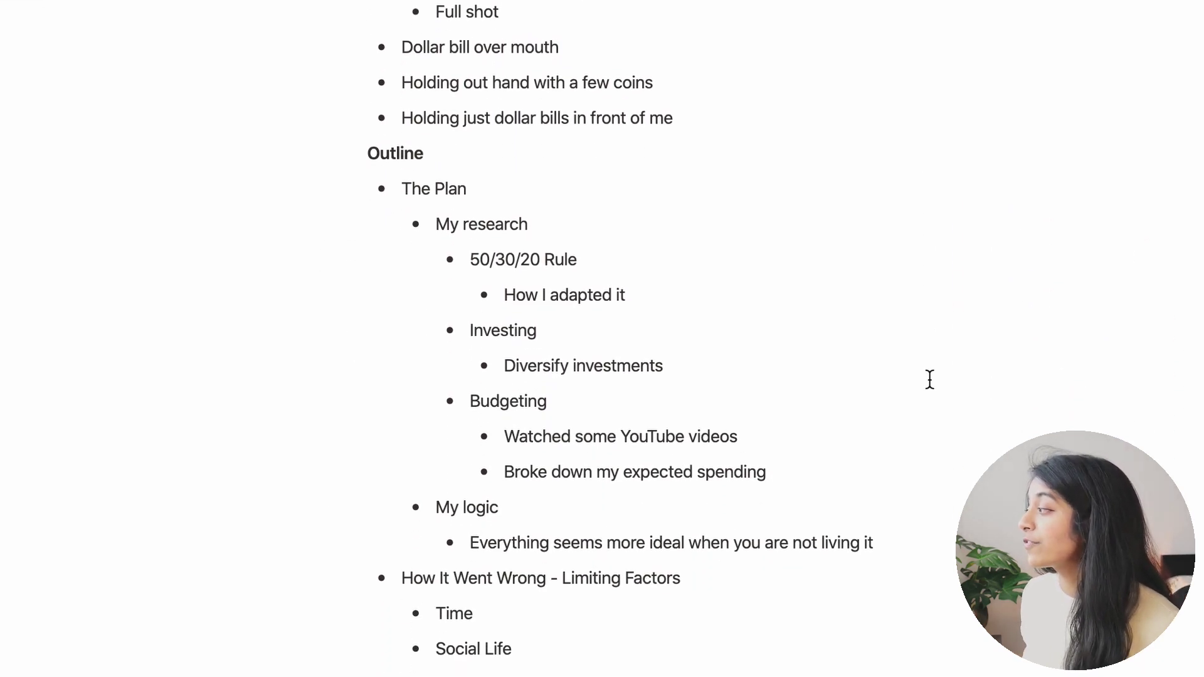
scroll(930, 379, "down", 7)
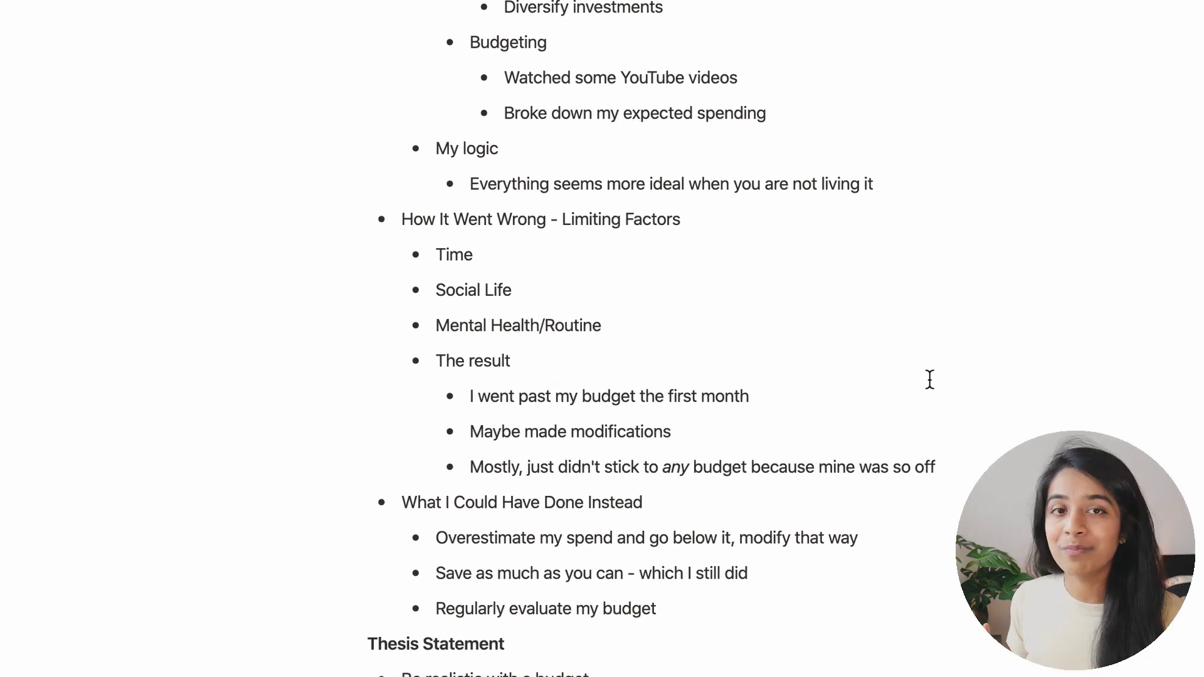
scroll(929, 379, "down", 7)
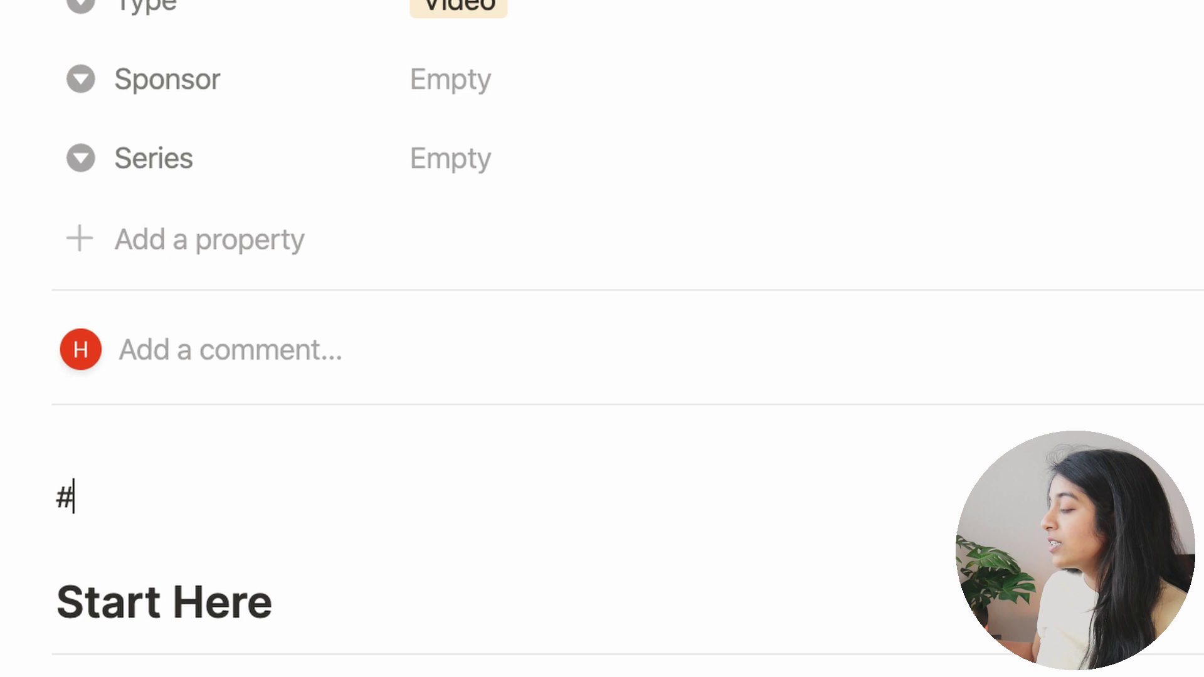
Step: Add a 'Content' heading followed by a divider
type("Content")
key("Return")
type("/divid")
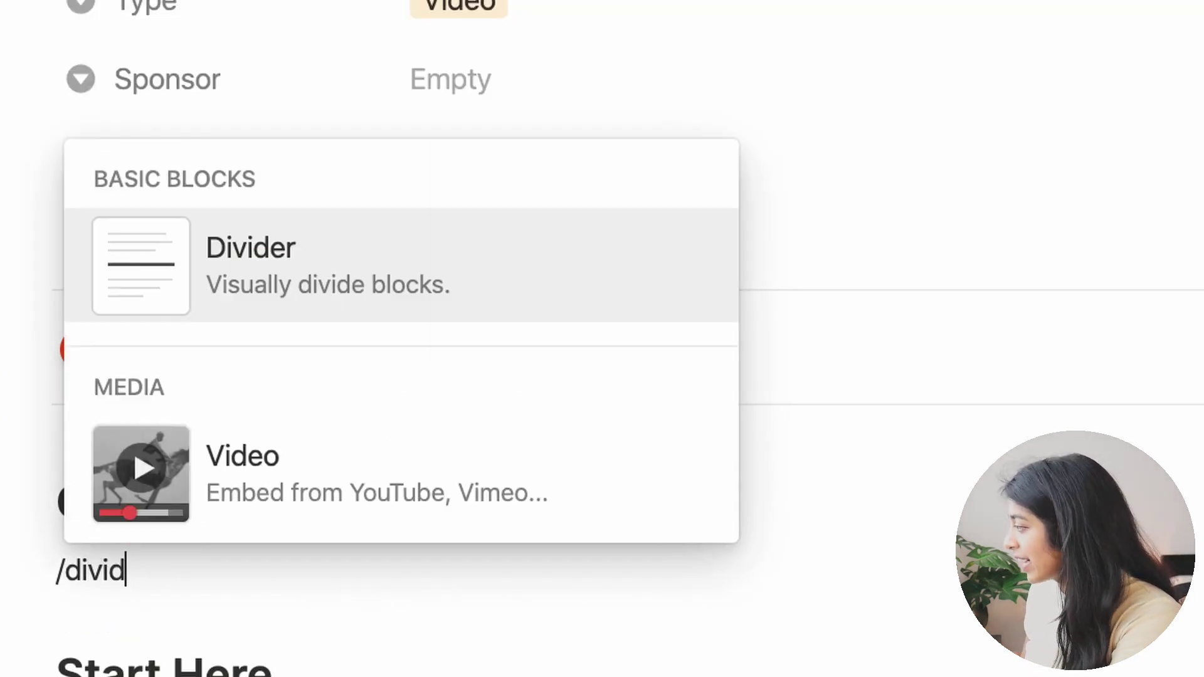
key("Return")
Step: Create a 'Script' subpage and give it the memo emoji as its icon
type("/page")
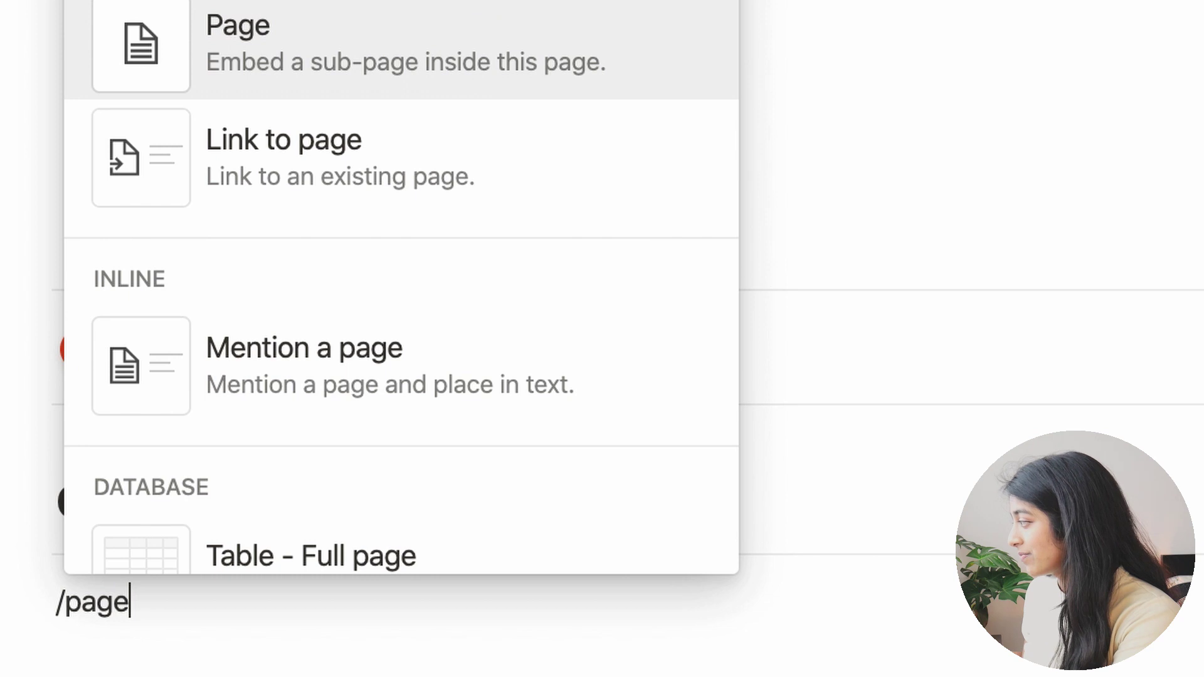
key("Return")
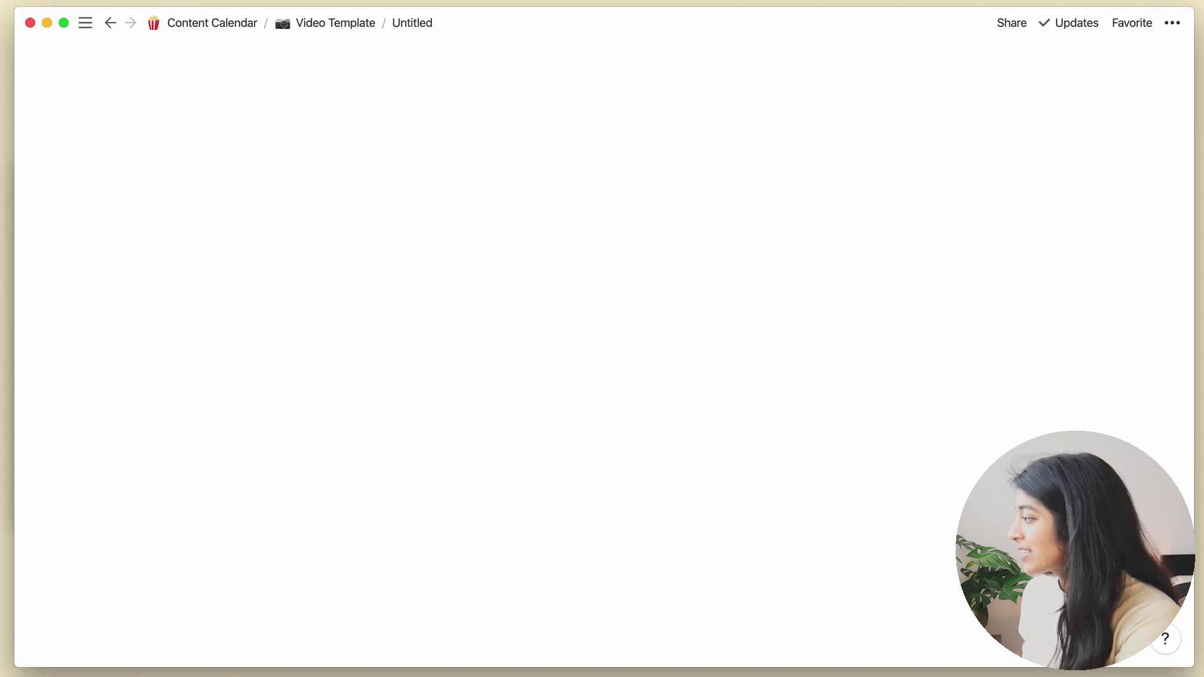
type("Script")
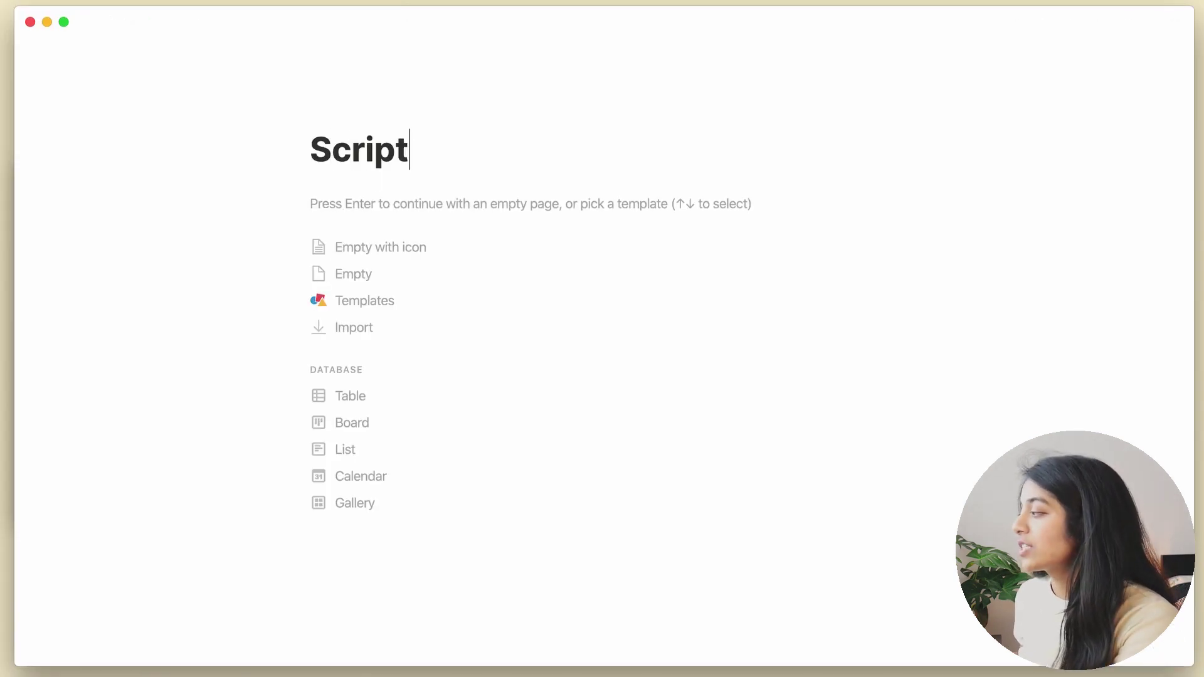
left_click(348, 115)
left_click(346, 139)
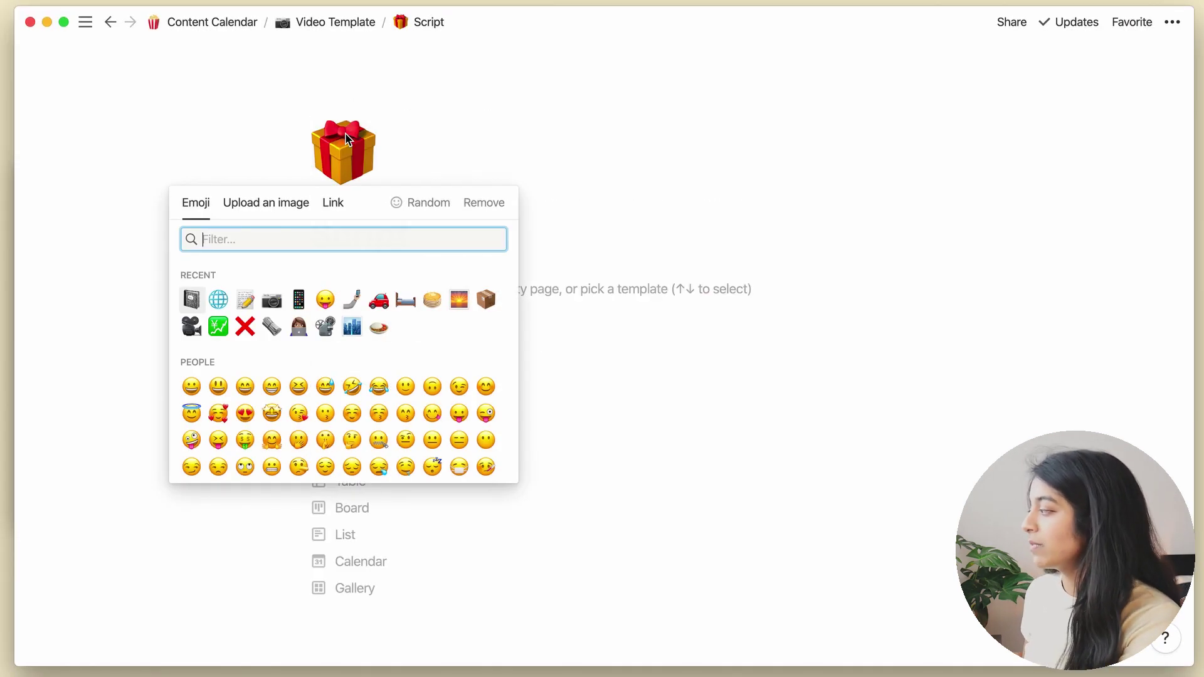
type("pencil")
left_click(219, 280)
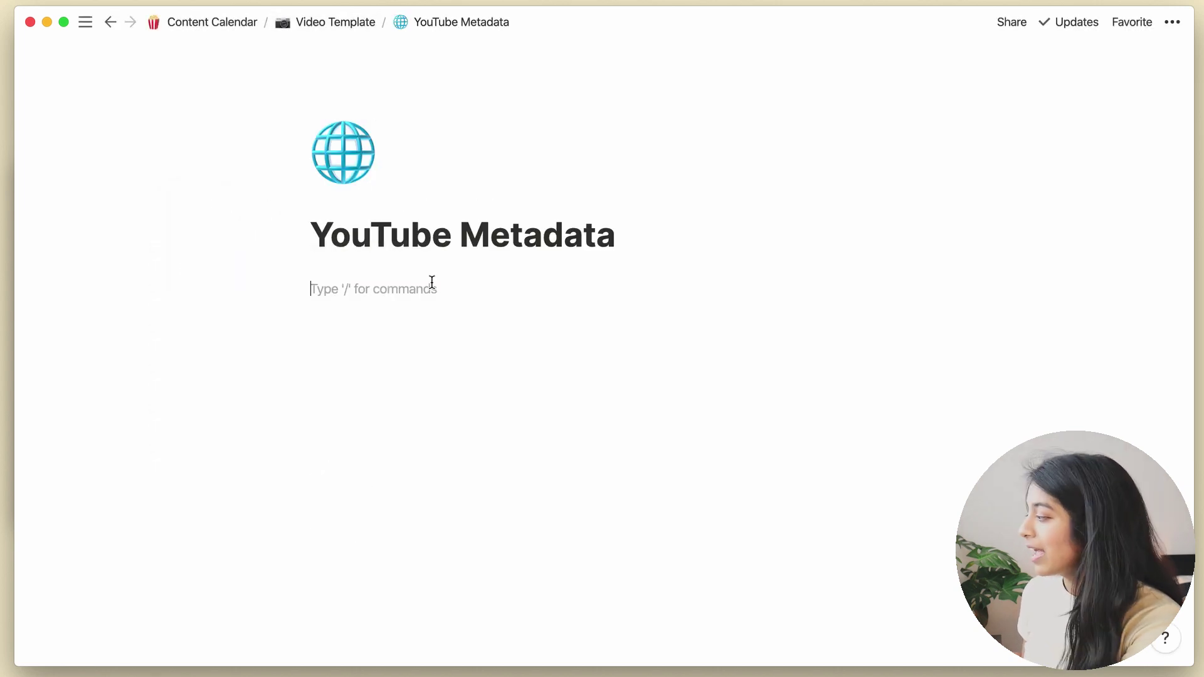
key("super+v")
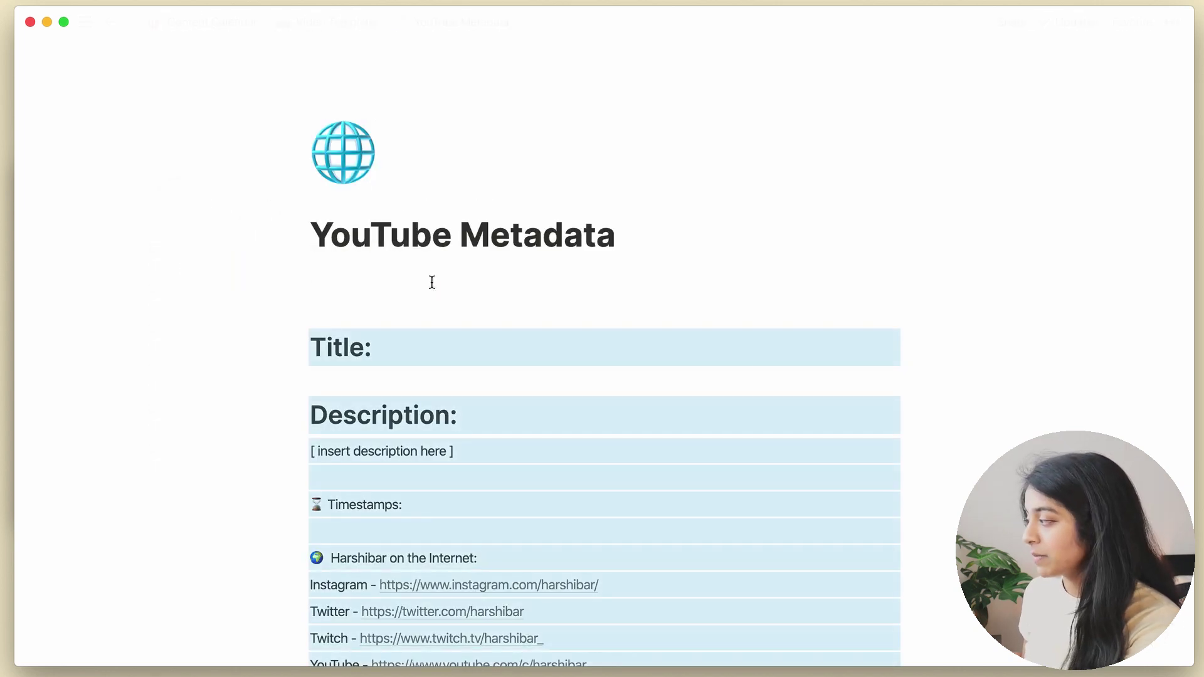
key("BackSpace")
scroll(430, 293, "down", 10)
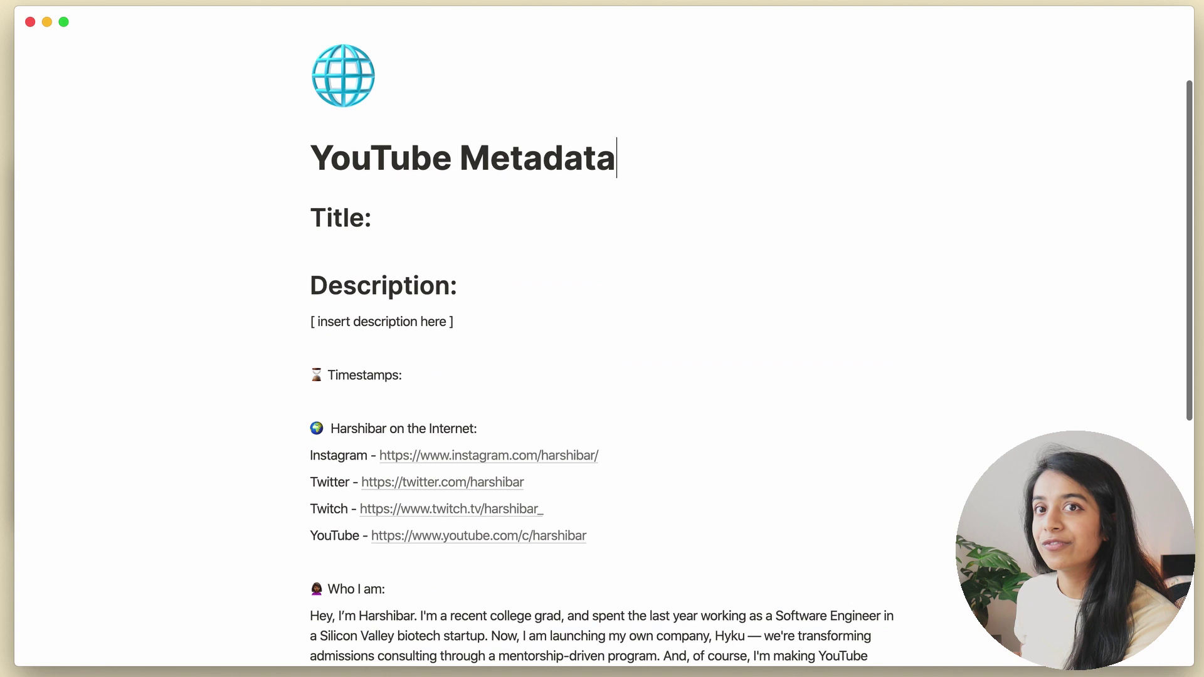
Step: Put the Content links in a narrow left column beside Start Here, with idea lists beneath Start Here
key("super+bracketleft")
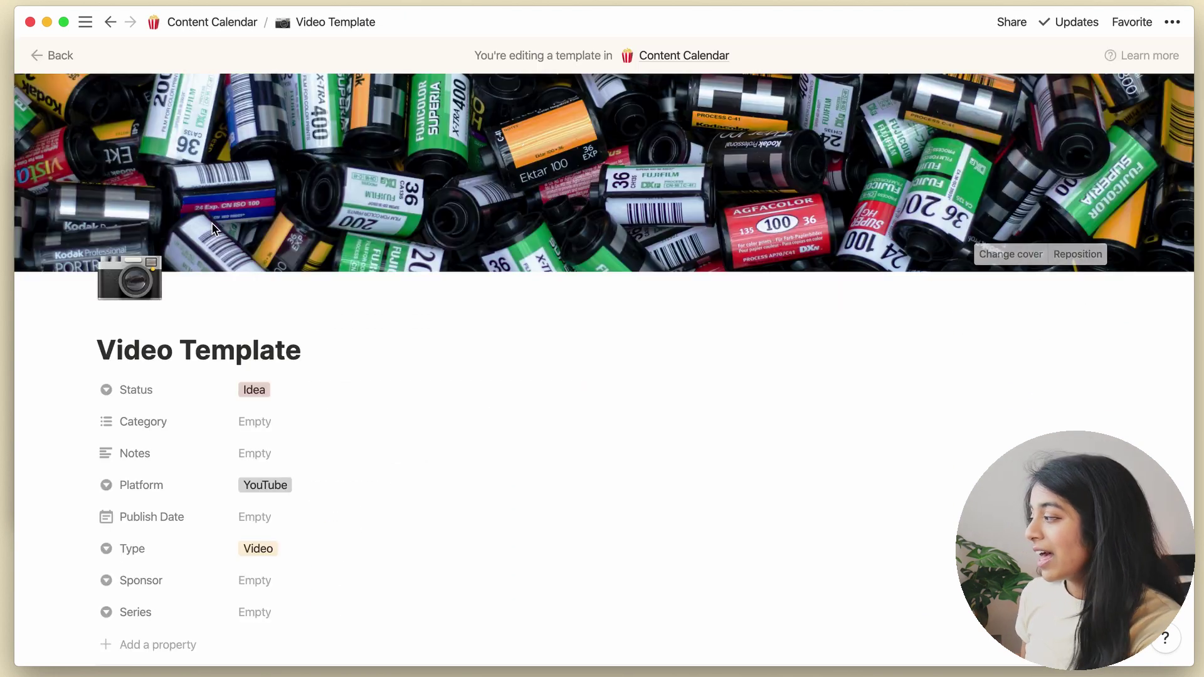
scroll(212, 226, "down", 10)
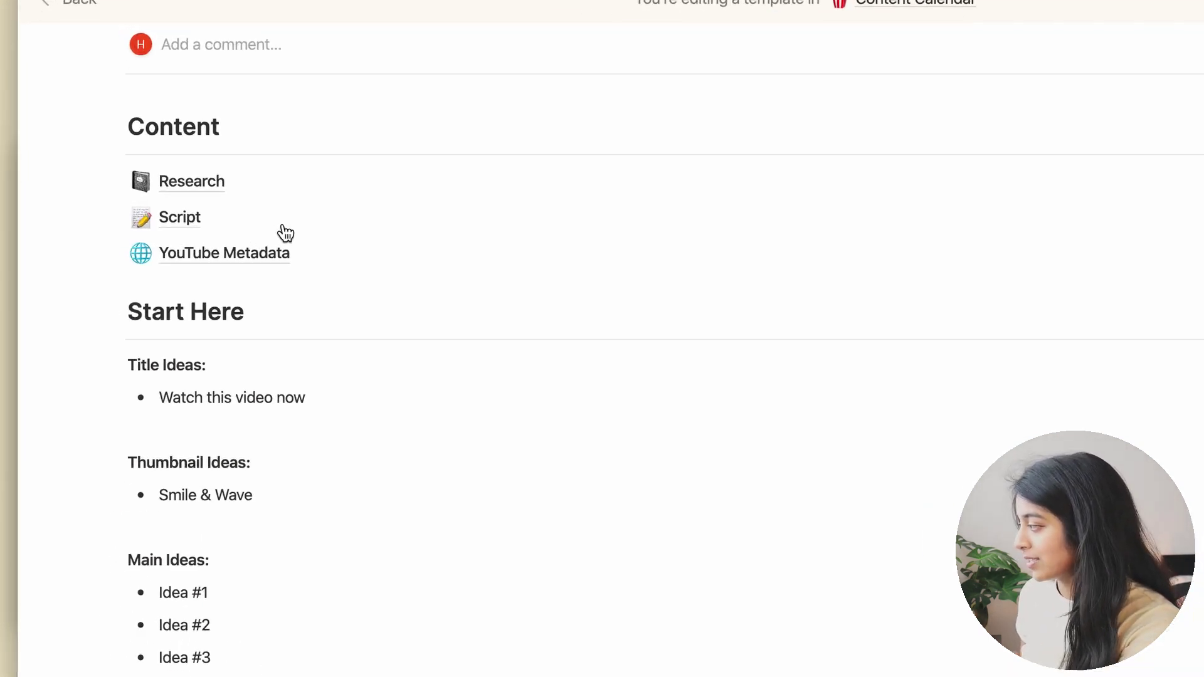
left_click_drag(106, 156, 247, 245)
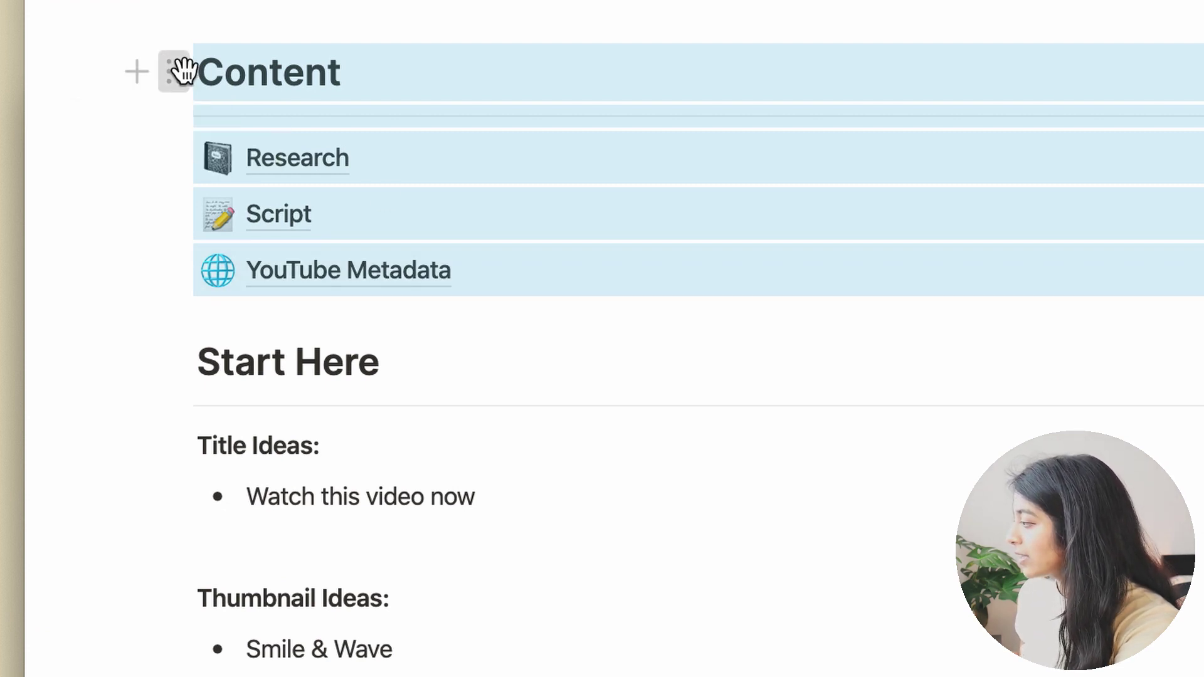
left_click_drag(177, 71, 162, 366)
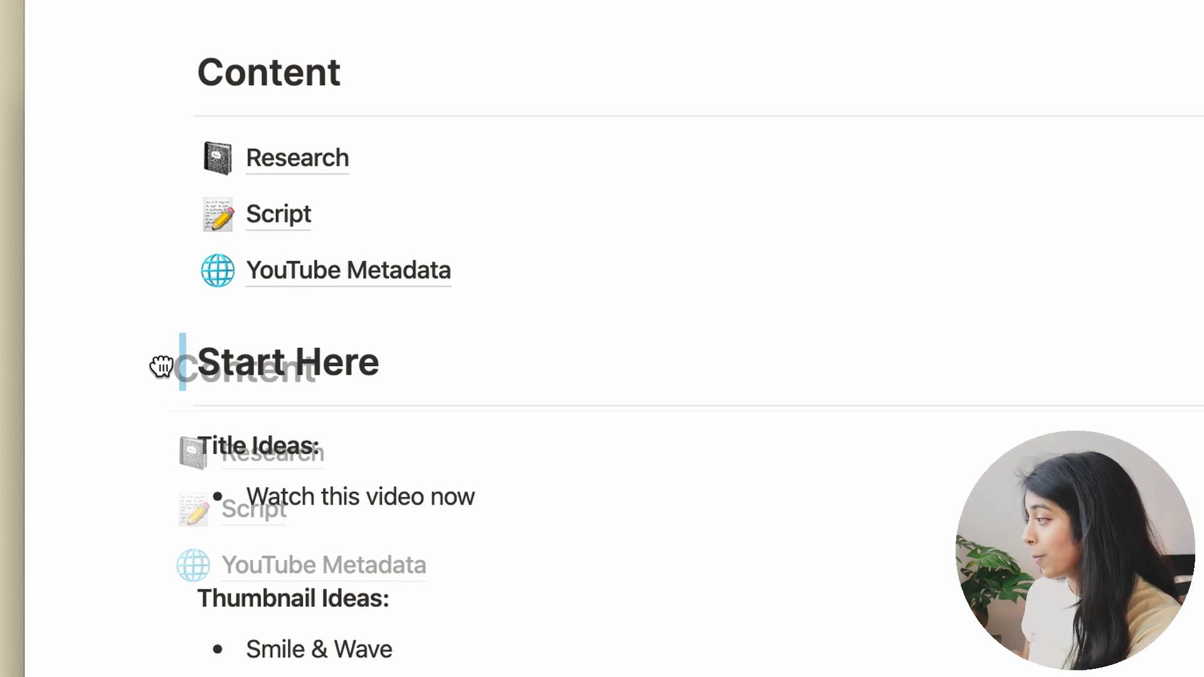
left_click_drag(162, 366, 158, 362)
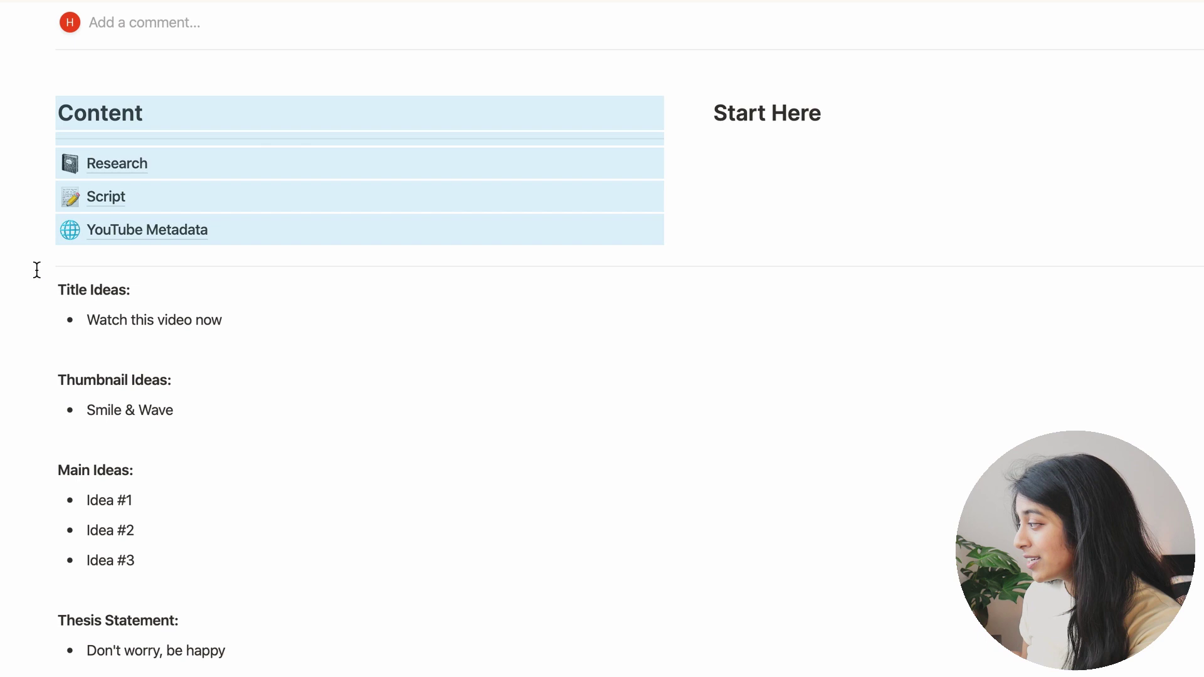
left_click_drag(188, 668, 758, 134)
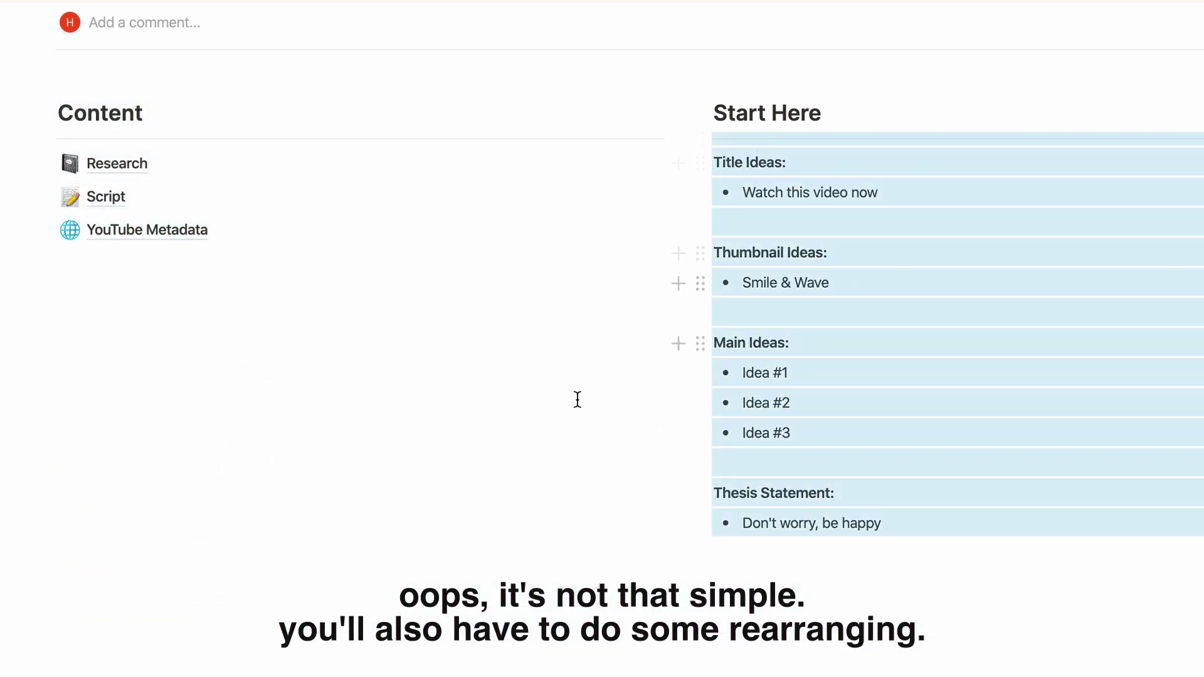
left_click(564, 475)
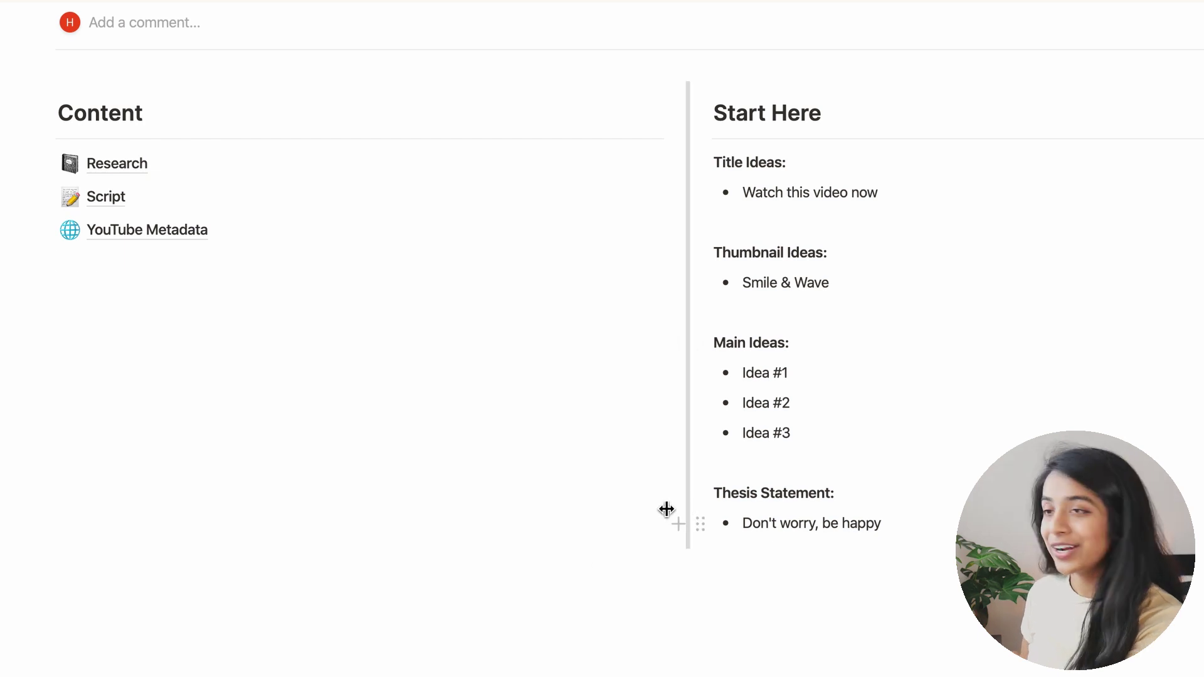
left_click_drag(667, 509, 371, 505)
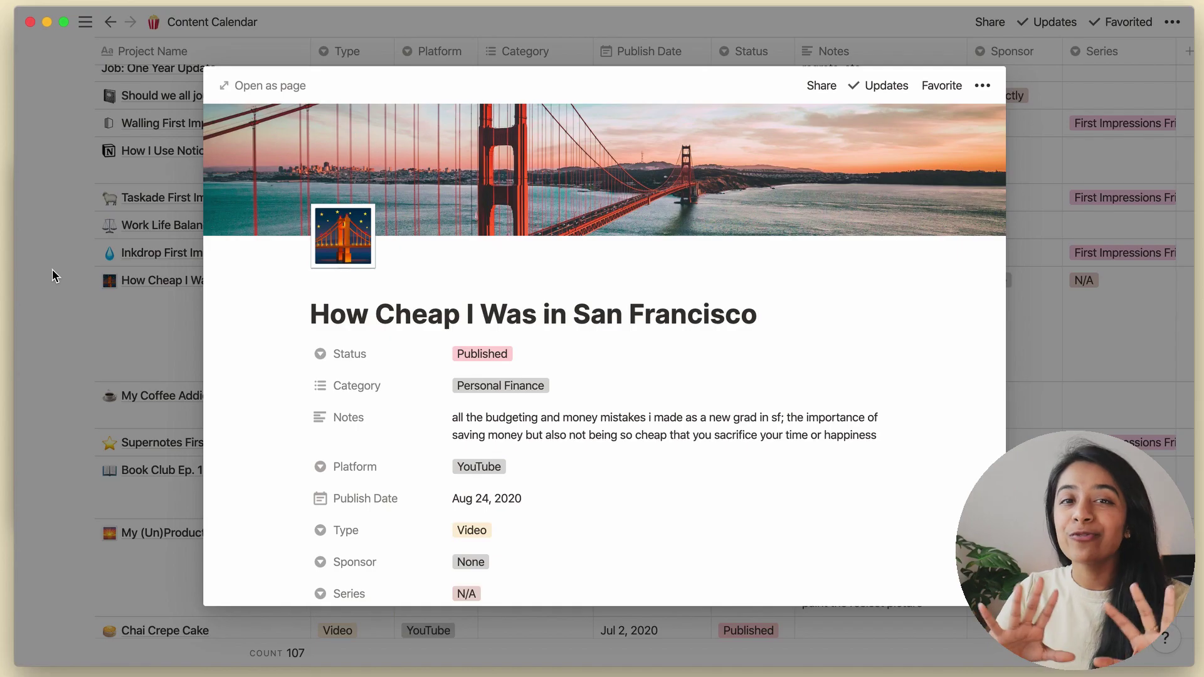
left_click(51, 269)
scroll(53, 270, "up", 3)
scroll(52, 269, "up", 10)
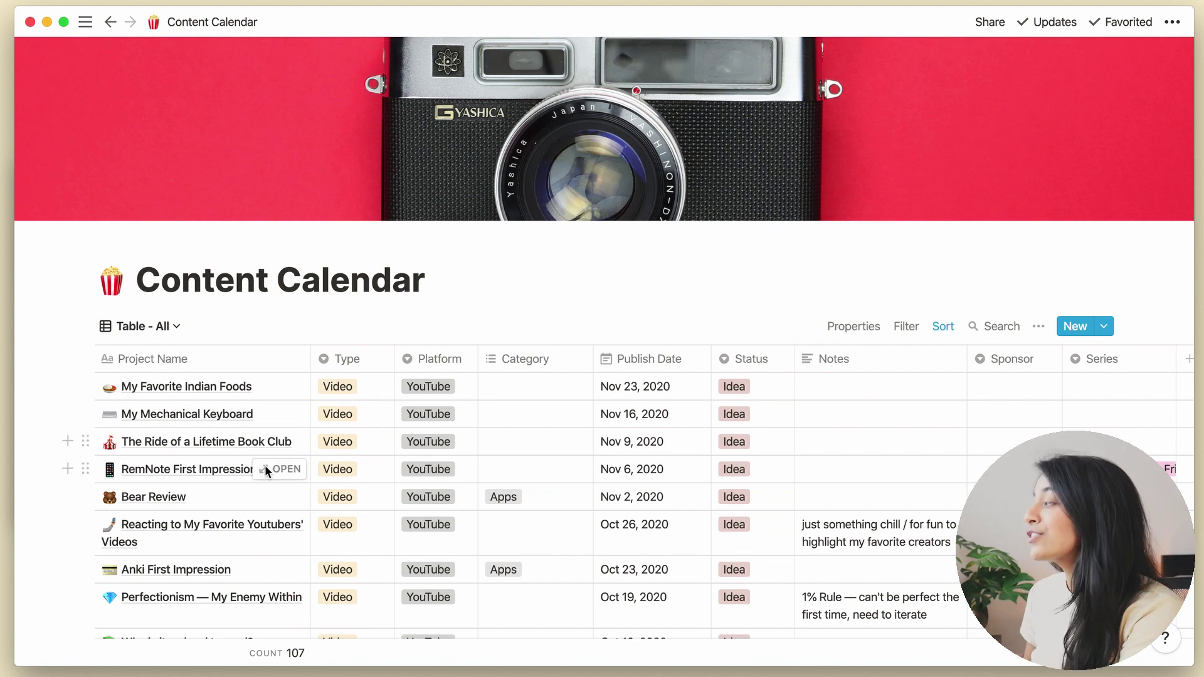
scroll(266, 533, "down", 5)
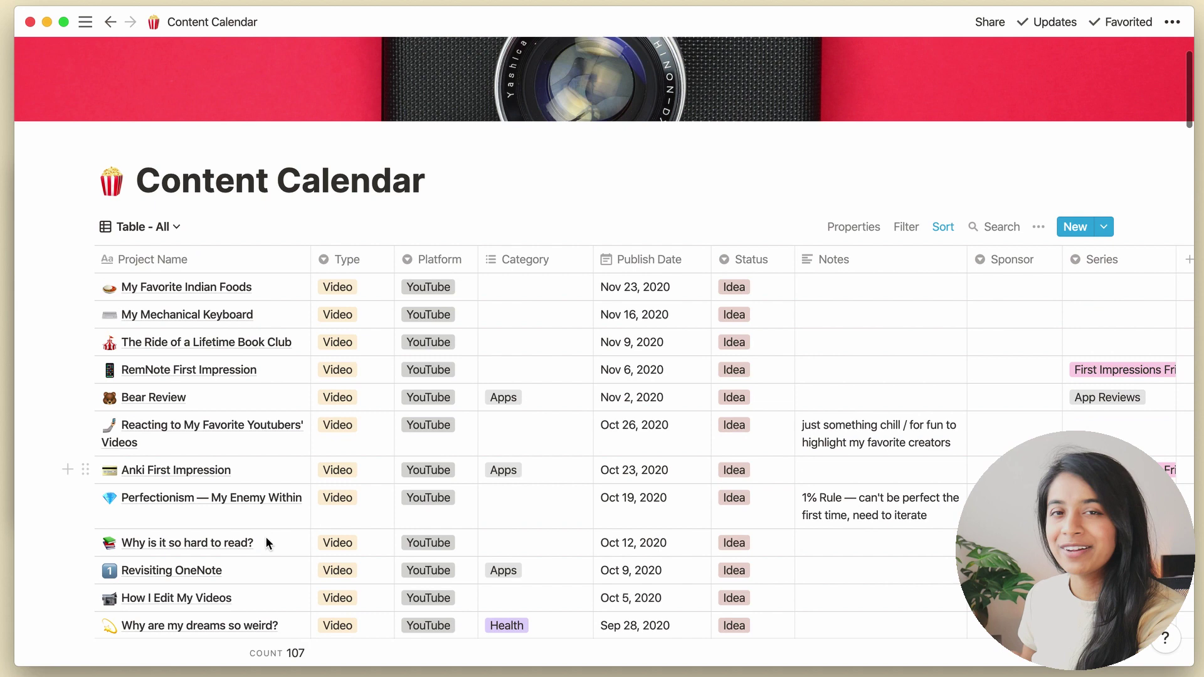
scroll(266, 536, "down", 8)
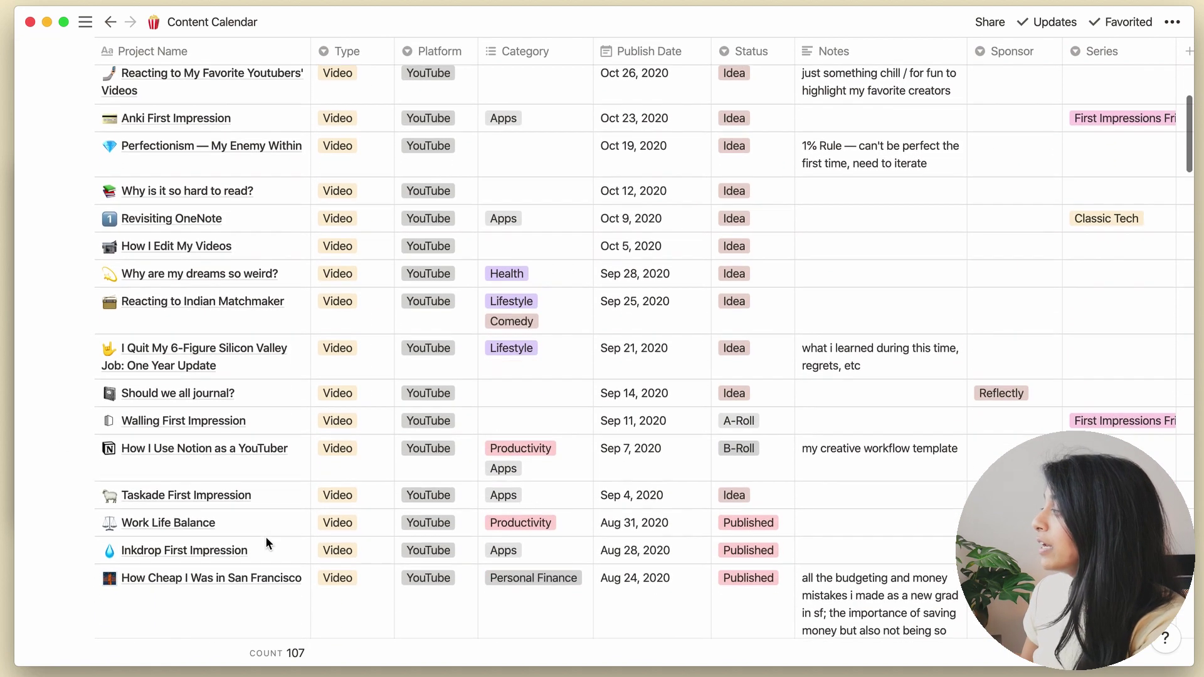
scroll(266, 542, "down", 8)
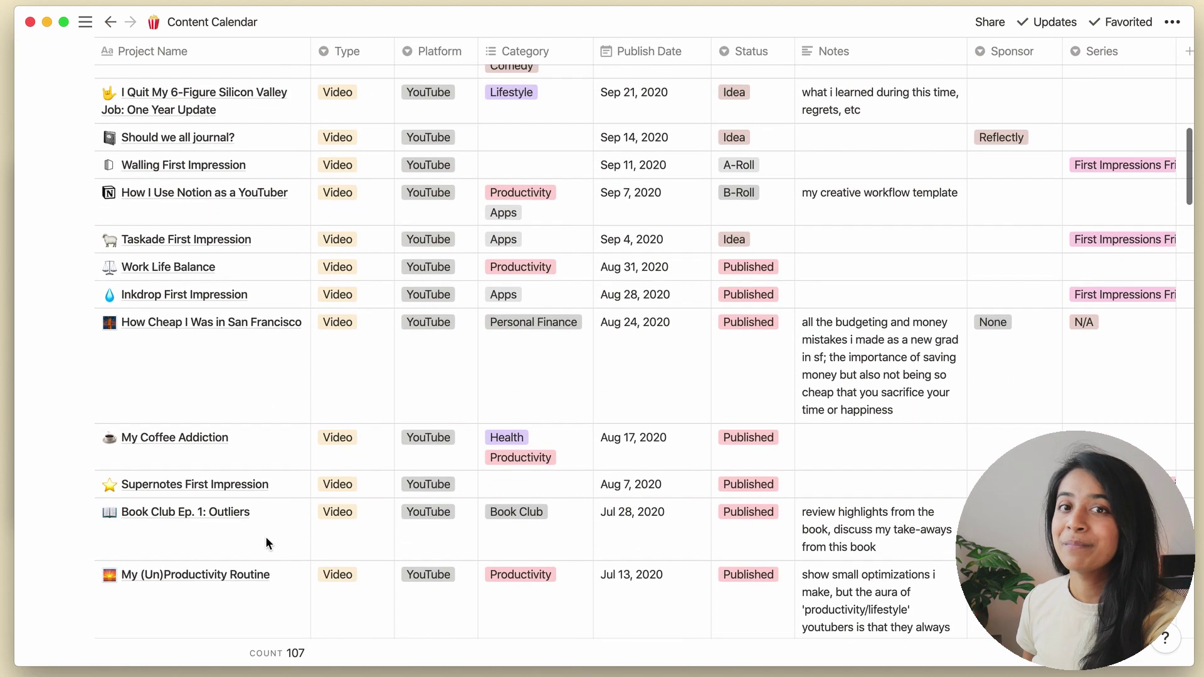
mouse_move(285, 480)
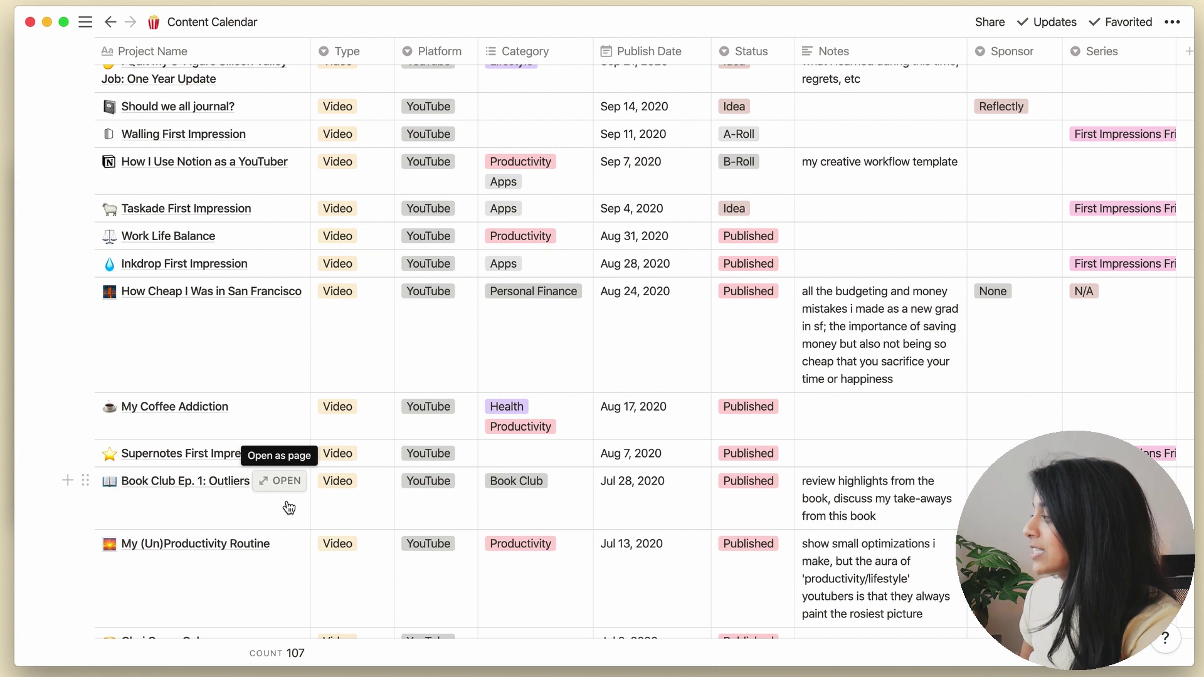
left_click(293, 542)
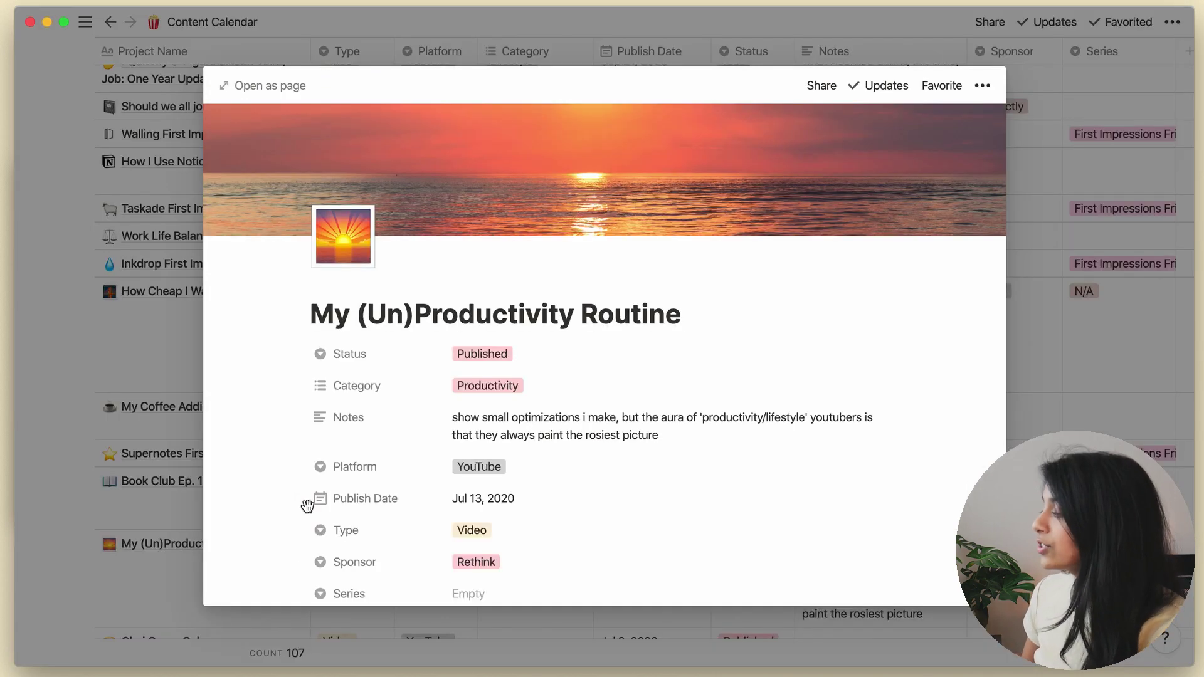
scroll(264, 335, "down", 5)
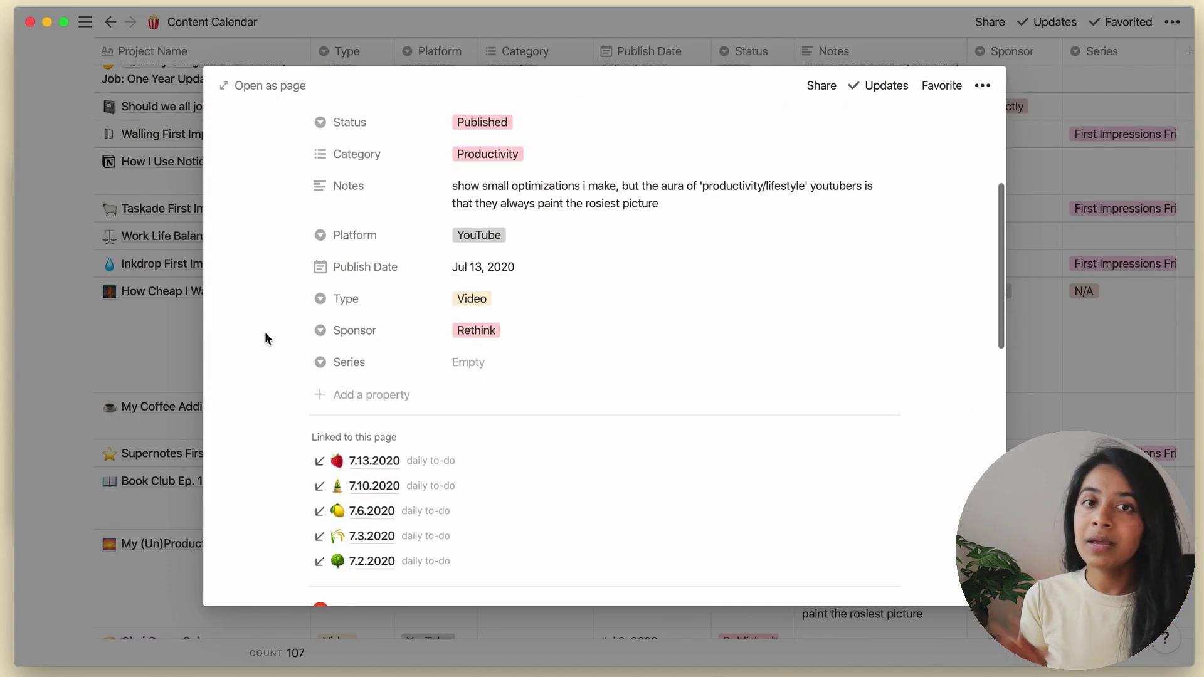
scroll(264, 333, "down", 6)
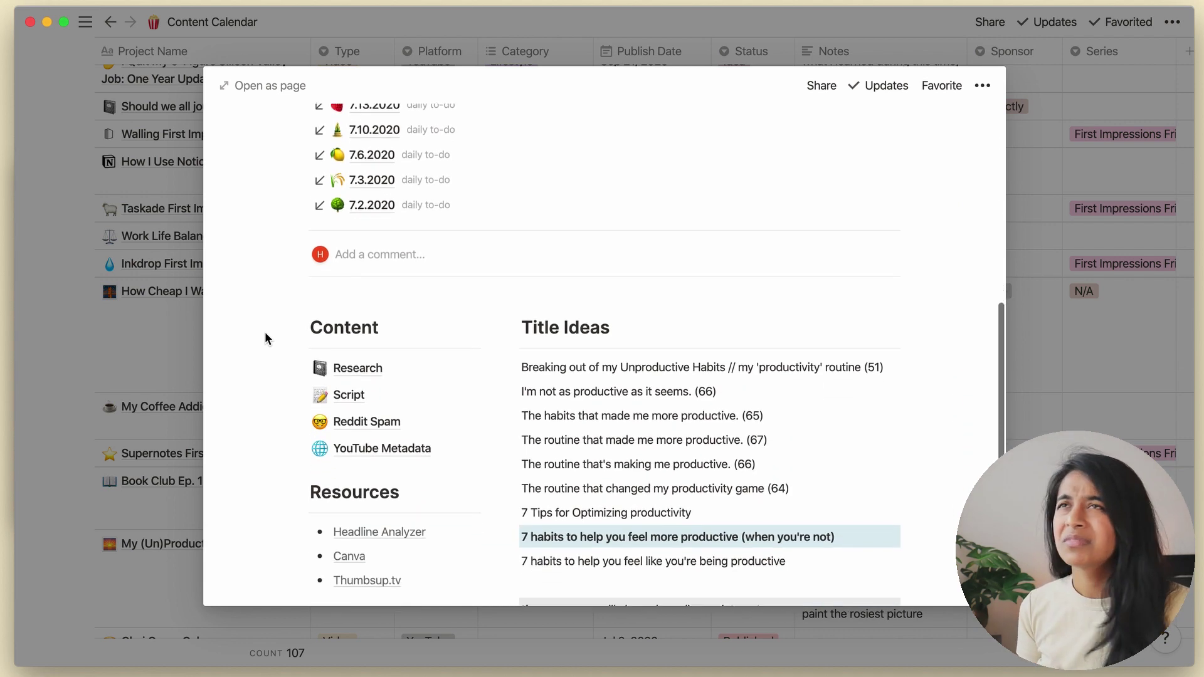
scroll(265, 333, "down", 4)
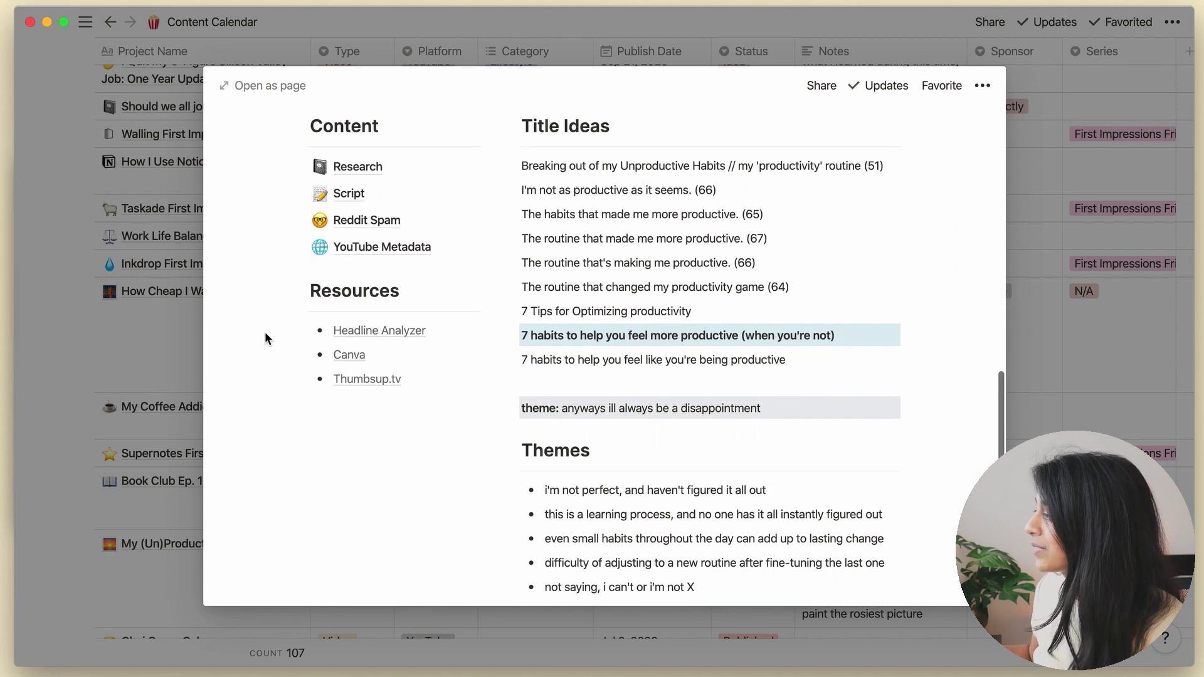
left_click(44, 269)
scroll(44, 283, "down", 12)
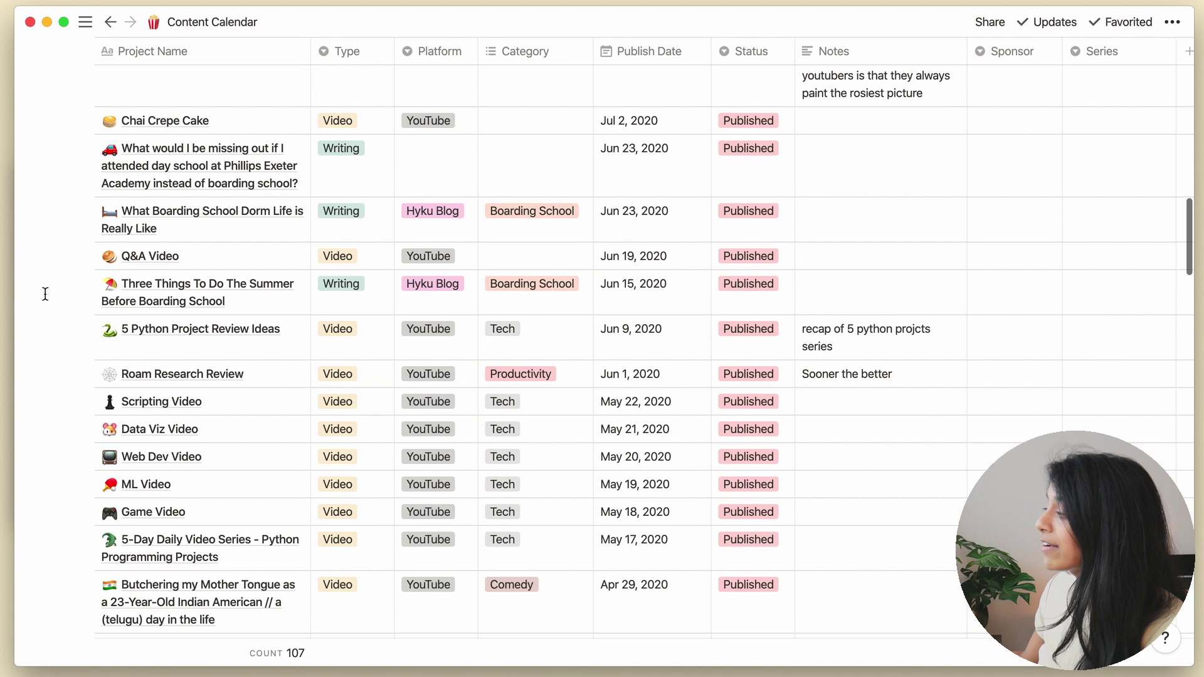
scroll(45, 294, "down", 20)
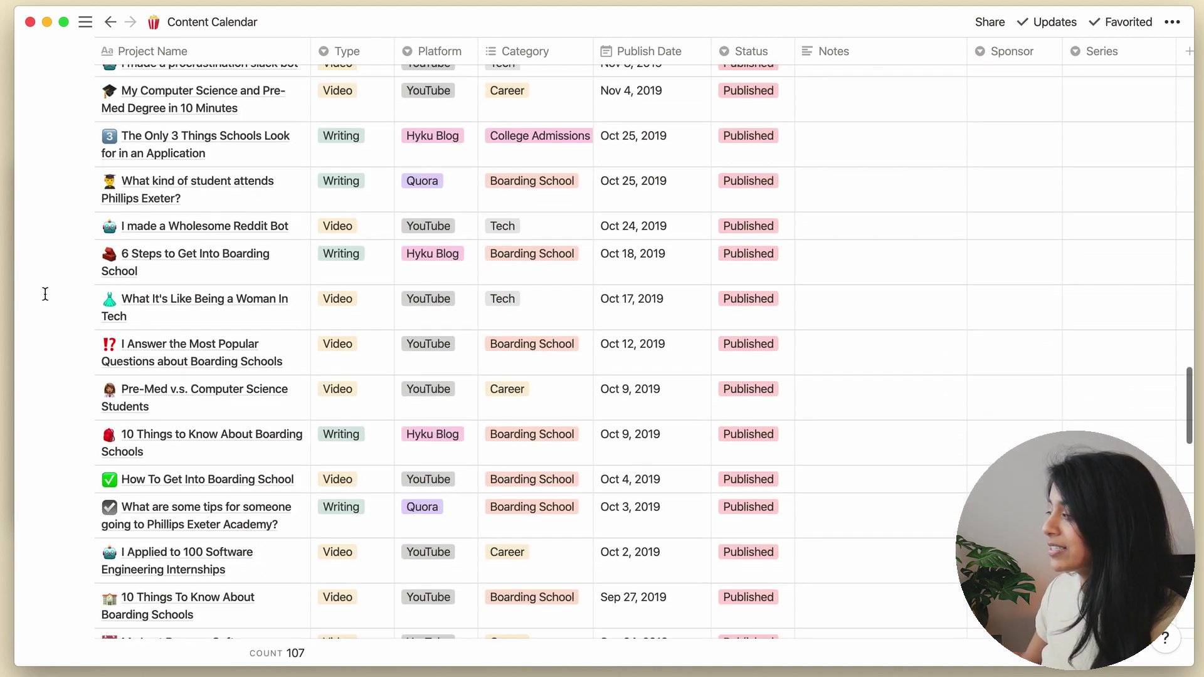
scroll(45, 294, "down", 20)
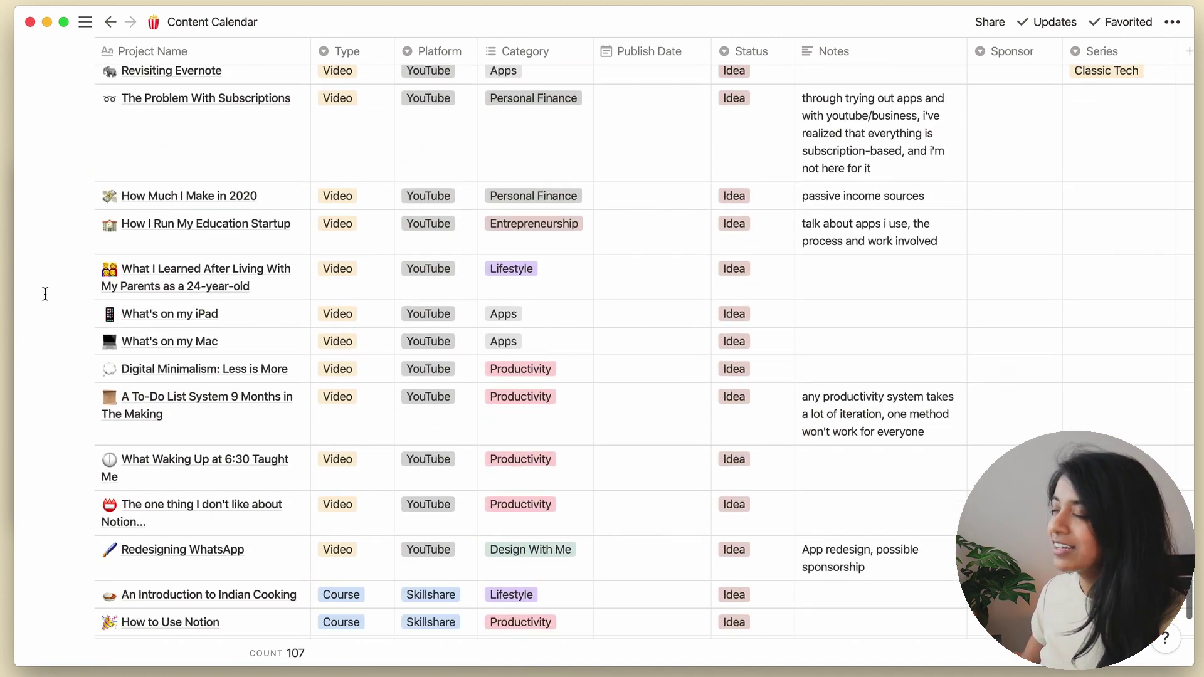
scroll(44, 294, "down", 6)
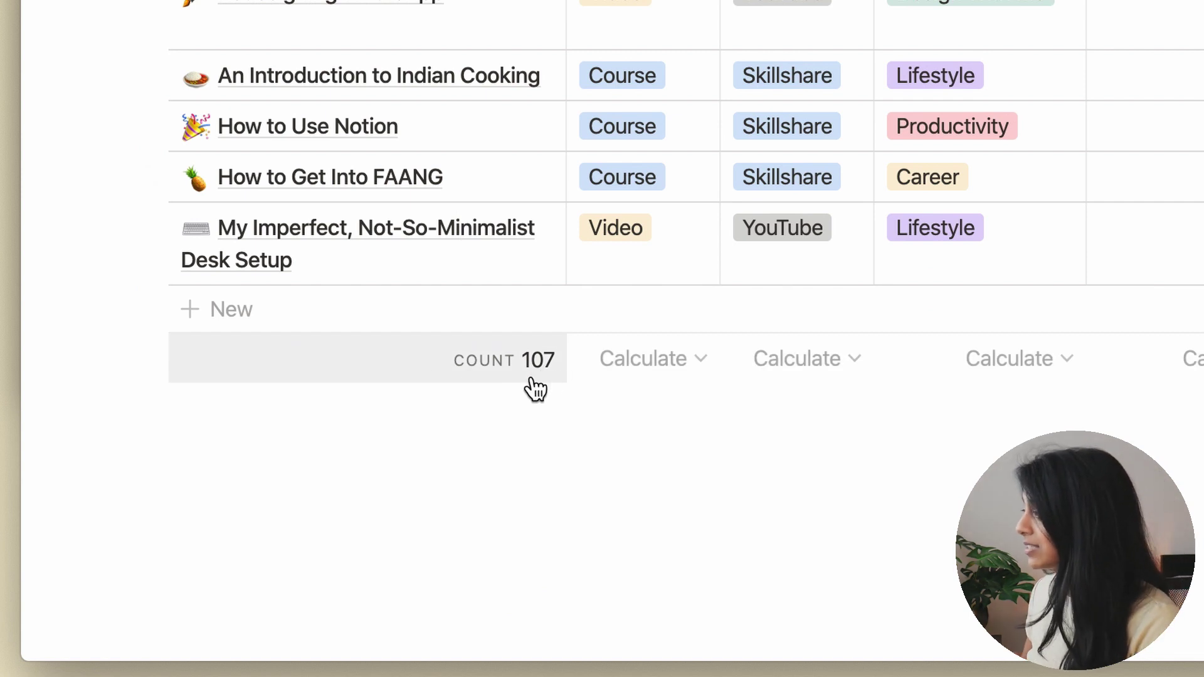
scroll(33, 504, "up", 15)
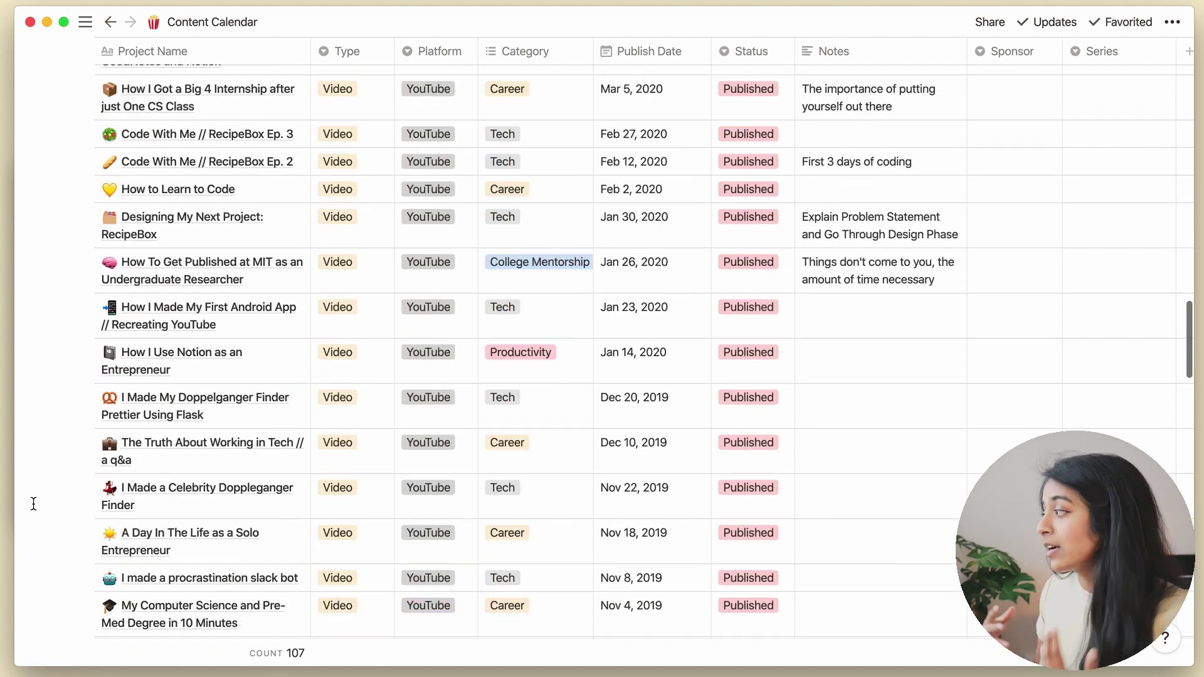
scroll(33, 504, "up", 20)
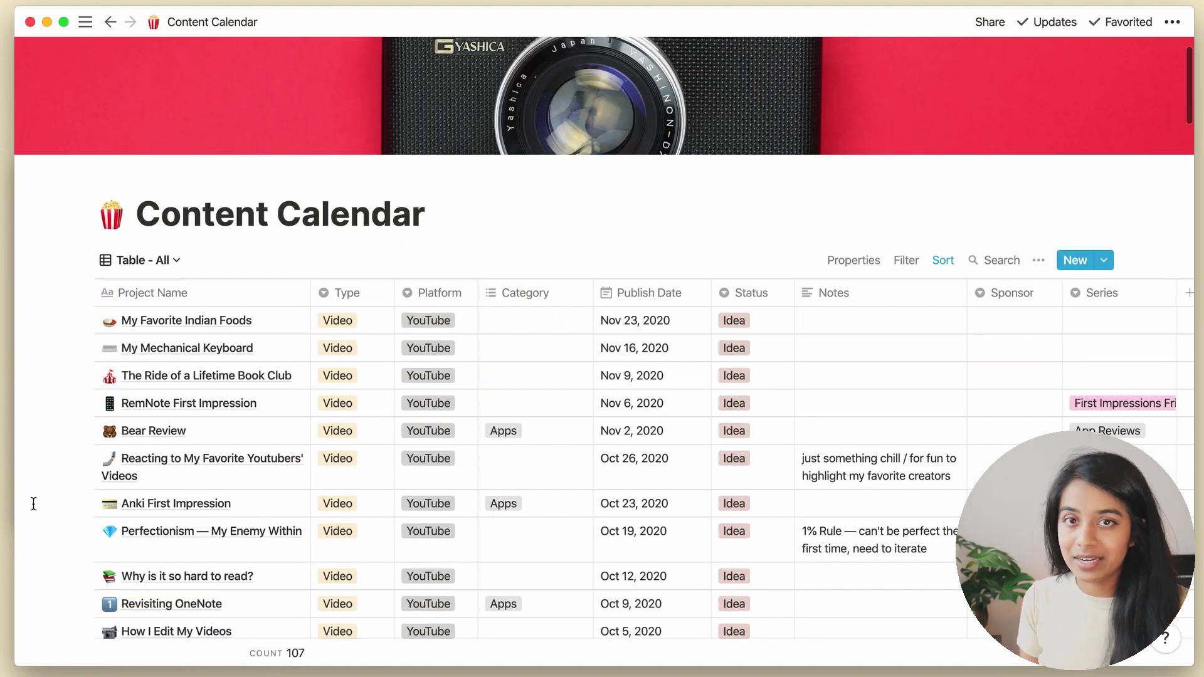
scroll(34, 503, "up", 2)
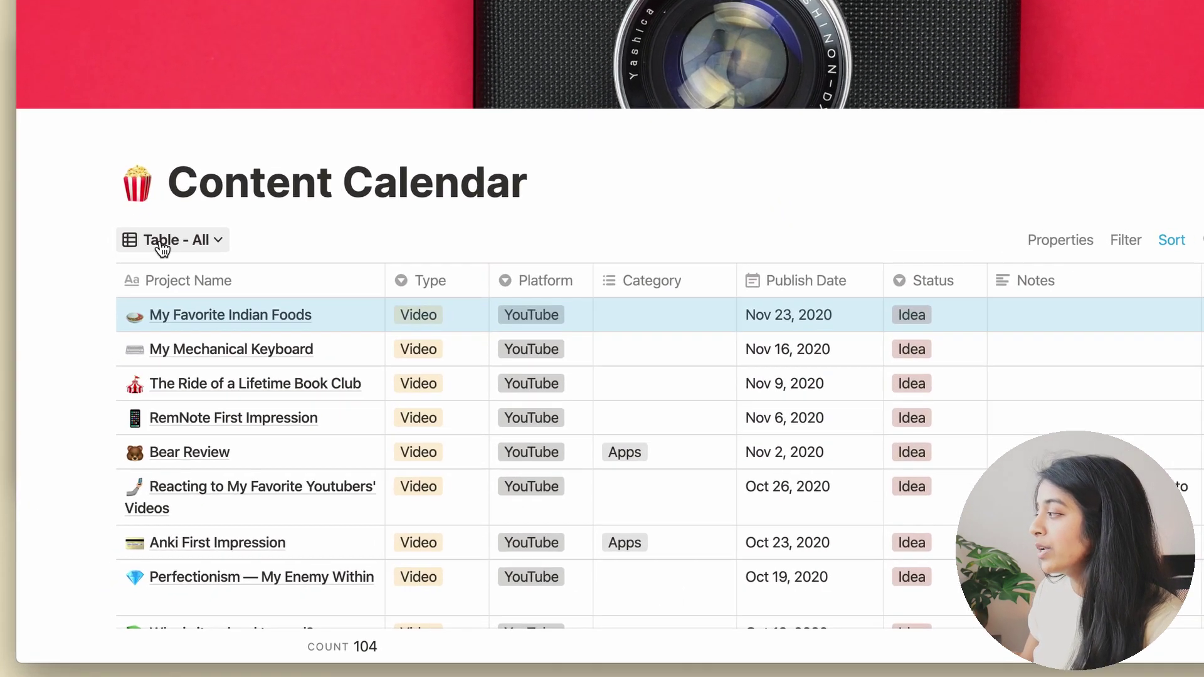
Step: Add a new Table View to the Content Calendar database
left_click(143, 326)
left_click(198, 528)
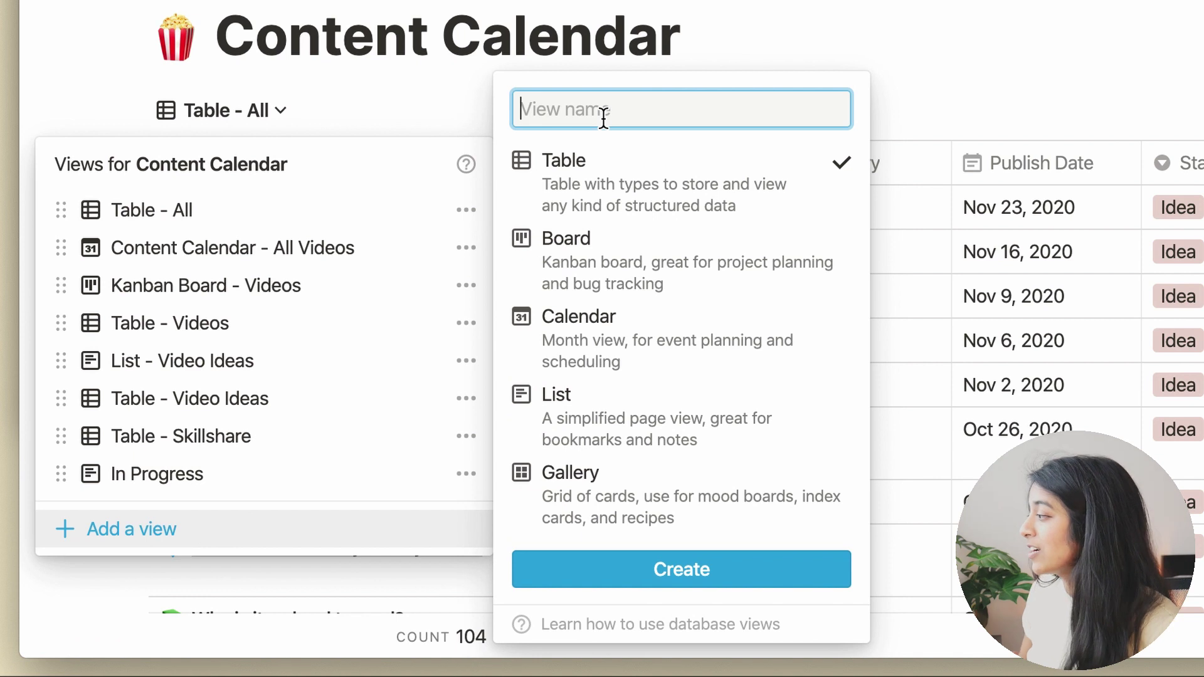
key("Return")
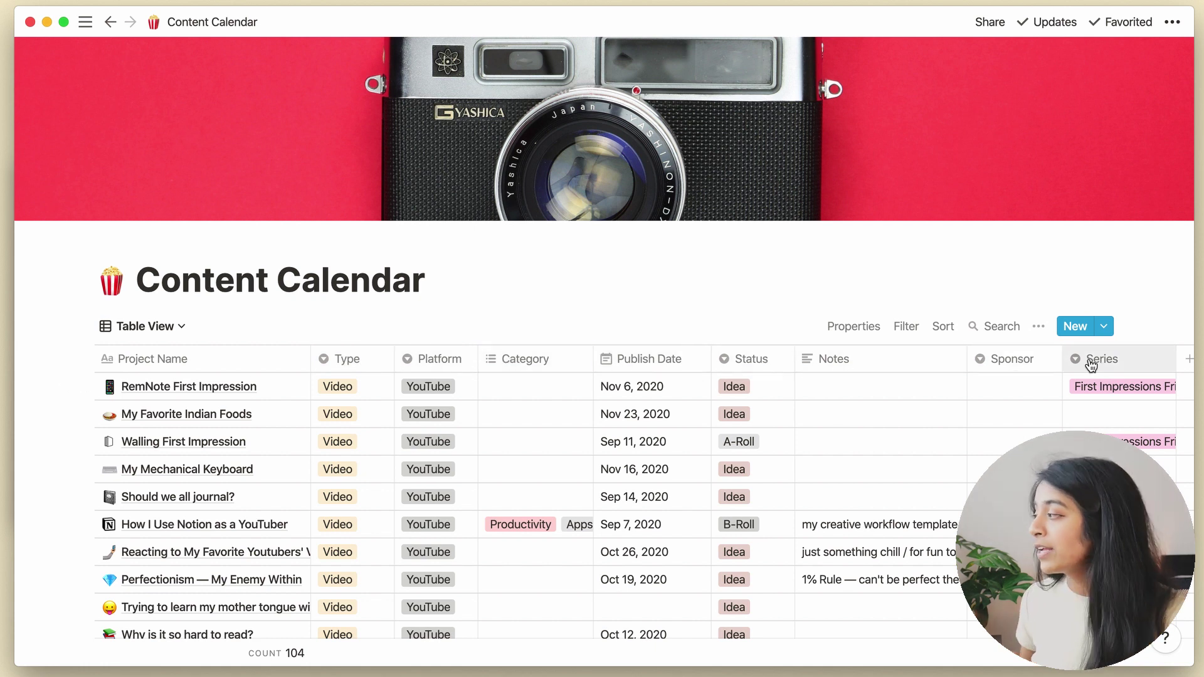
scroll(1086, 357, "down", 1)
scroll(375, 345, "down", 20)
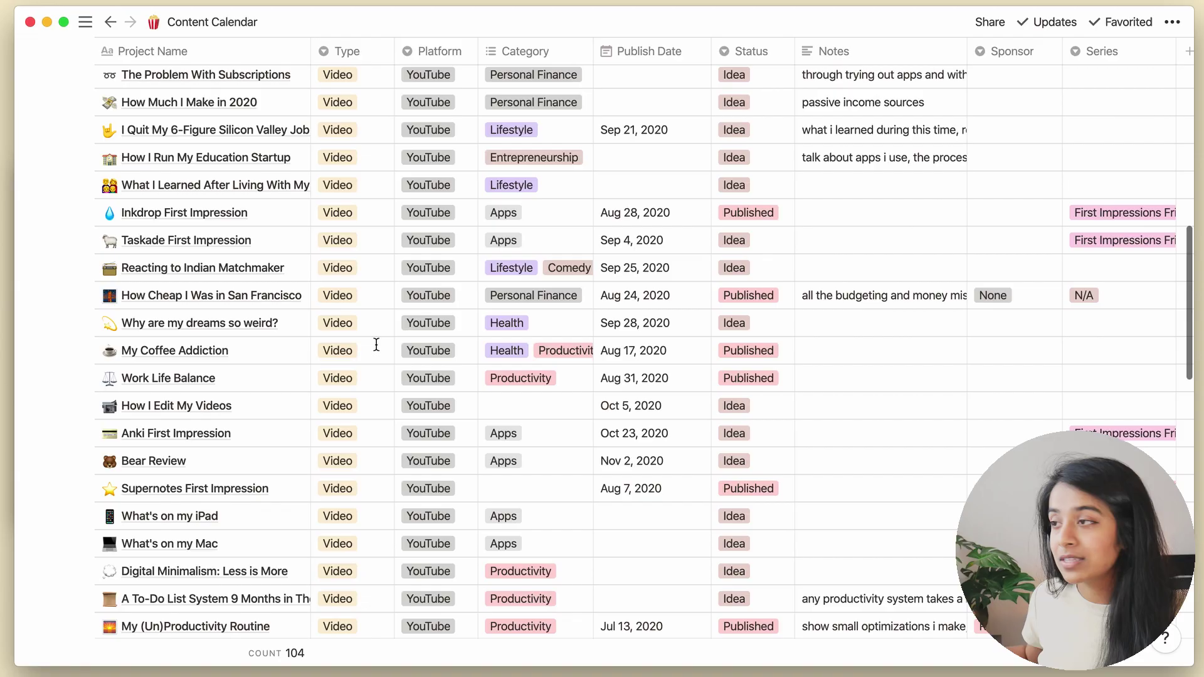
scroll(376, 344, "down", 15)
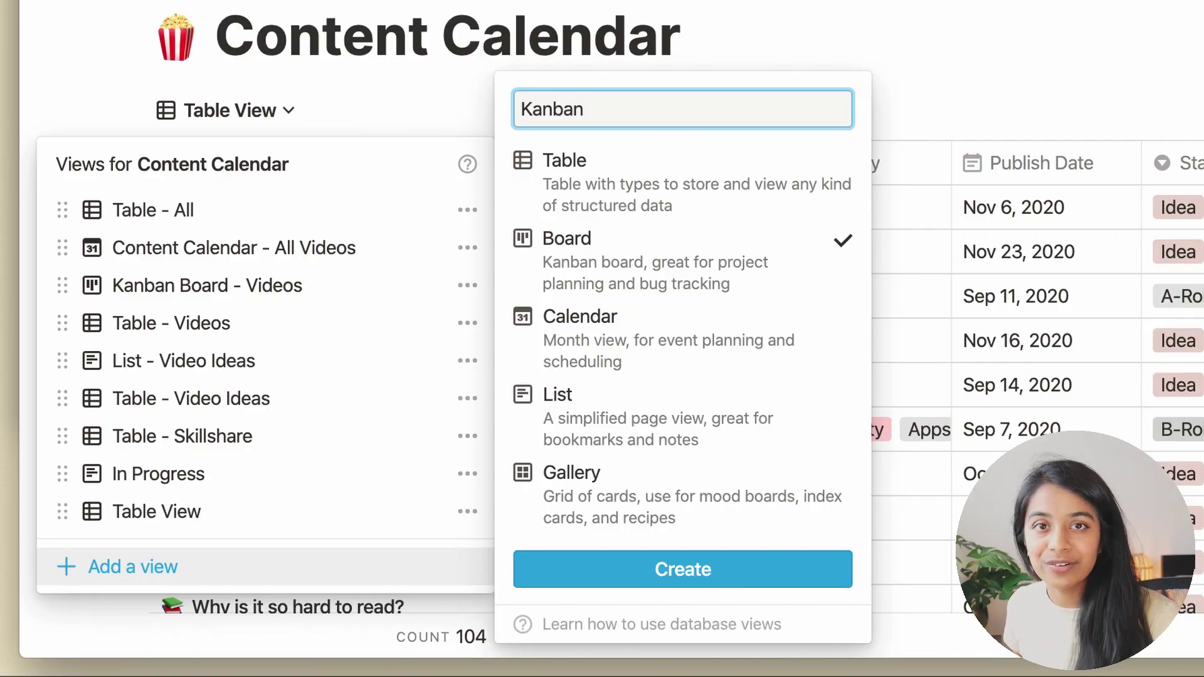
Step: Create the Kanban board; move RemNote and Mechanical Keyboard to A-Roll, Notion and Walling to Scheduled
left_click(653, 567)
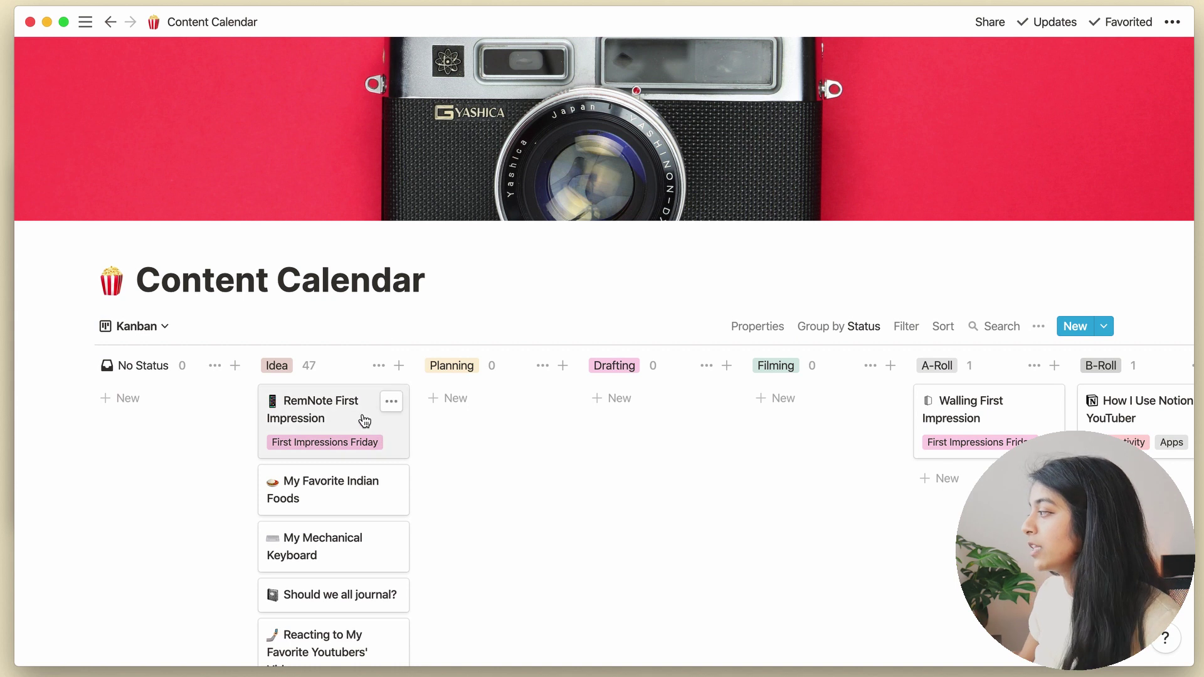
left_click_drag(364, 421, 469, 412)
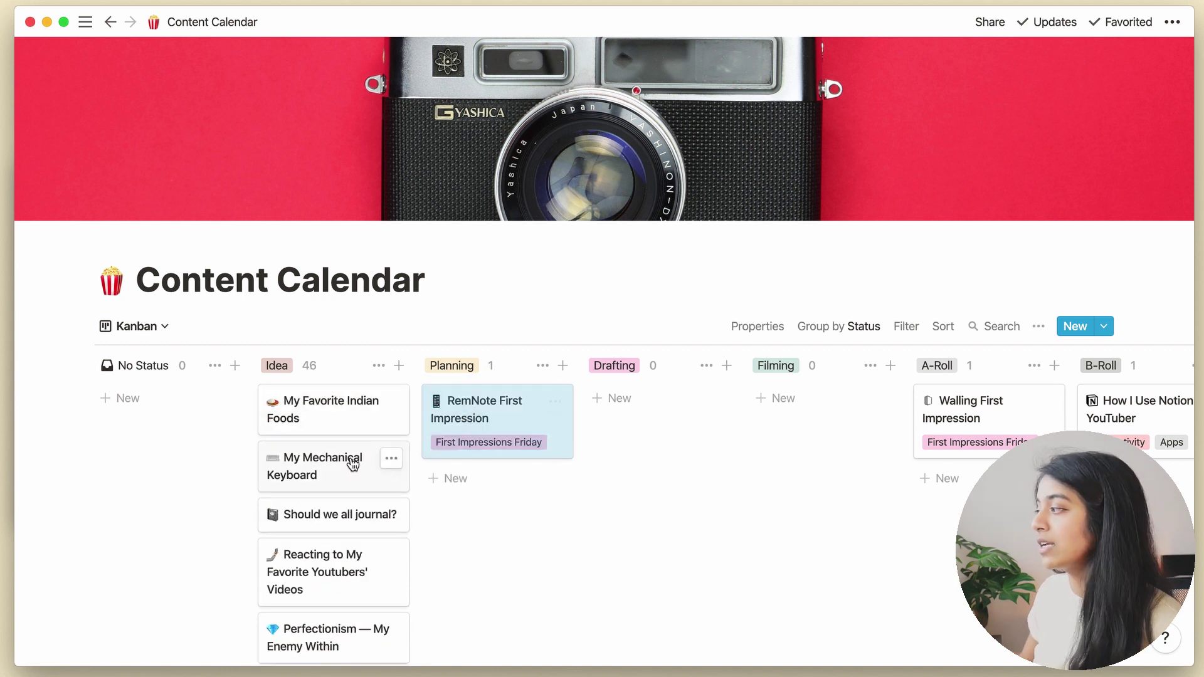
left_click_drag(353, 465, 677, 404)
scroll(677, 404, "right", 5)
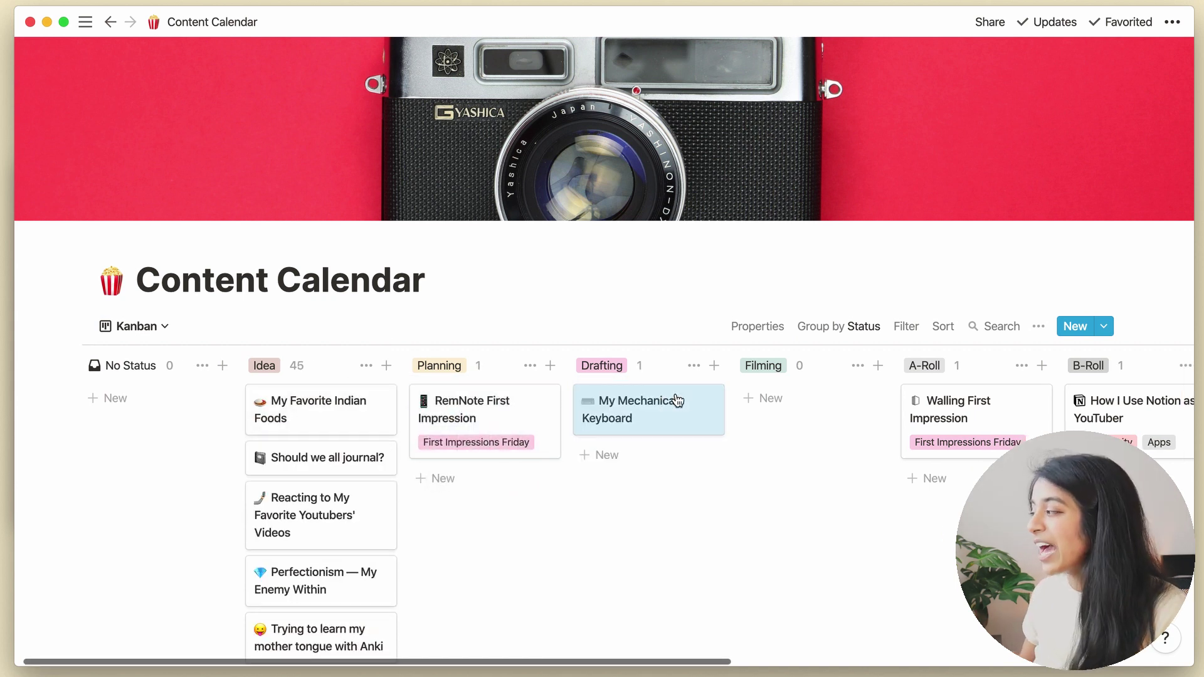
left_click_drag(762, 408, 933, 417)
left_click_drag(338, 416, 564, 483)
left_click_drag(196, 424, 640, 539)
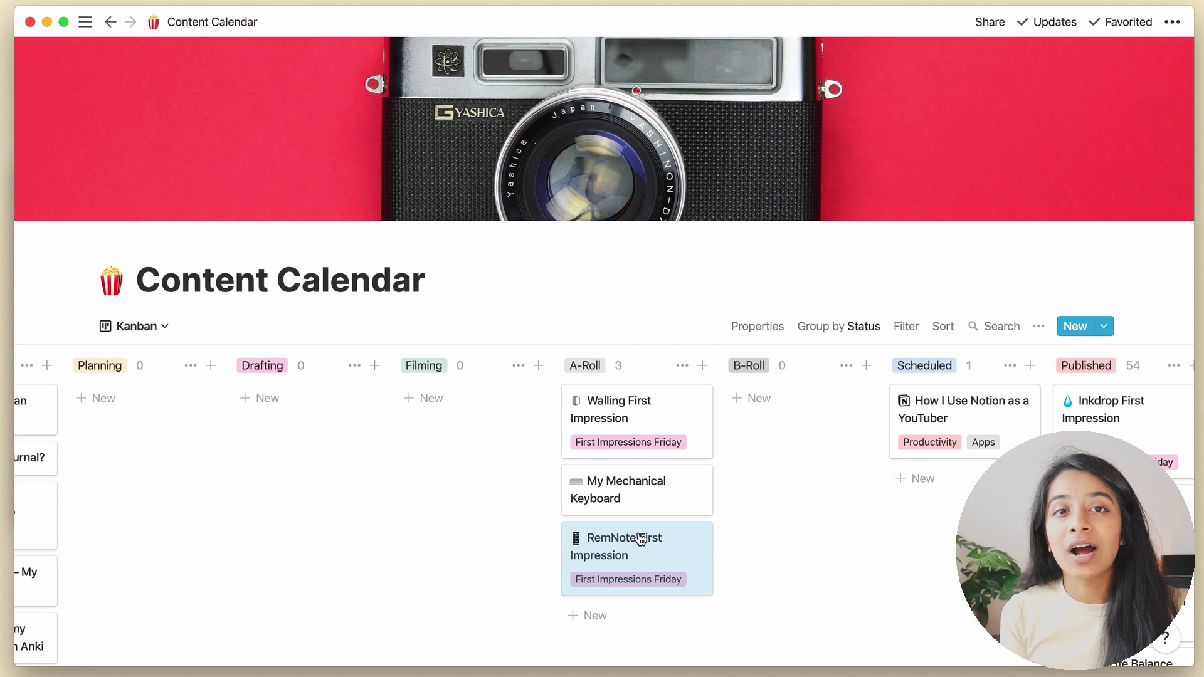
scroll(640, 538, "right", 2)
left_click_drag(495, 443, 822, 483)
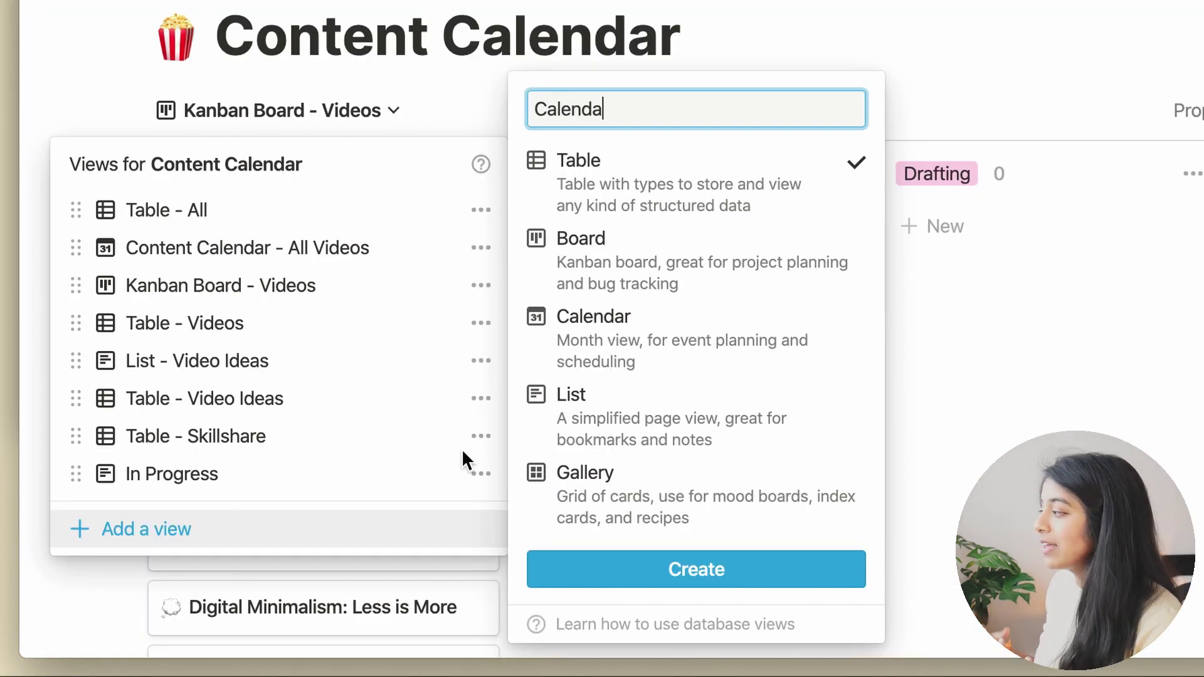
Step: Create a view named Calendar with the Calendar layout
type("r")
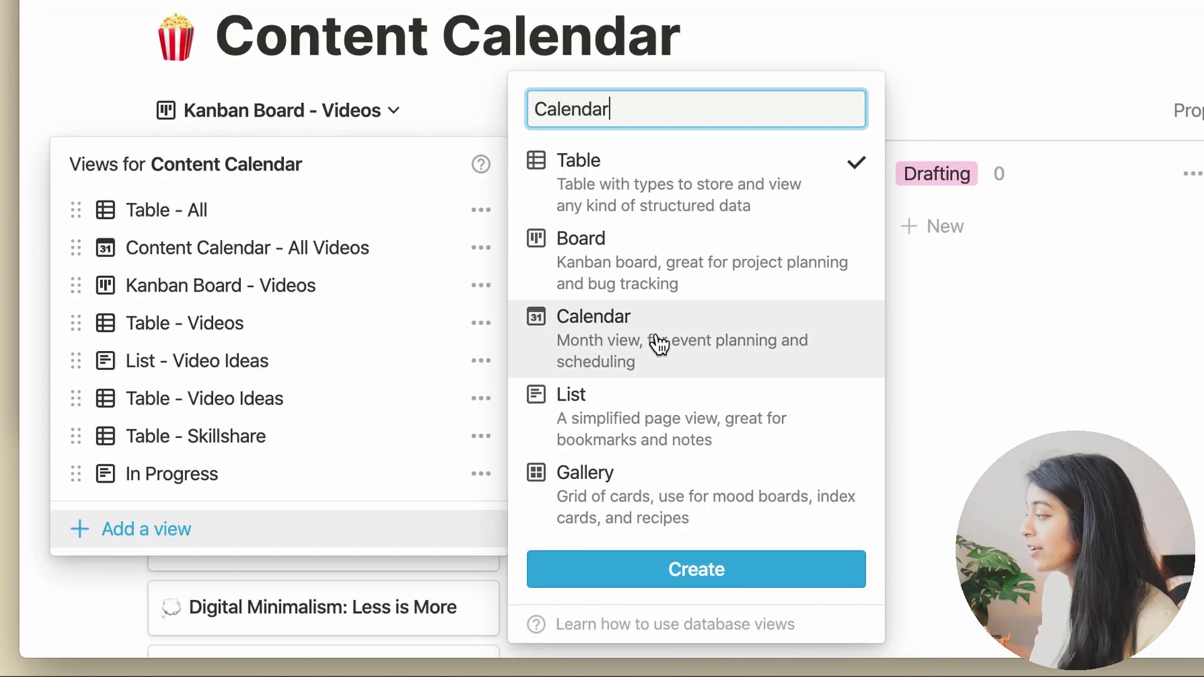
left_click(658, 343)
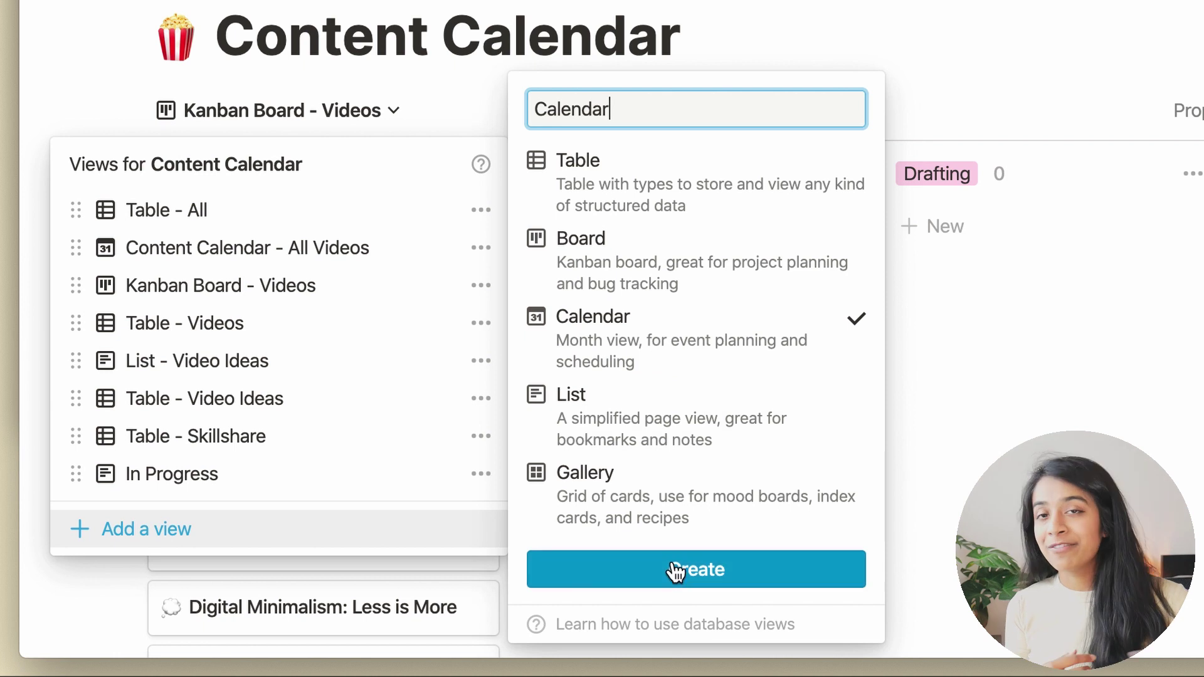
left_click(671, 567)
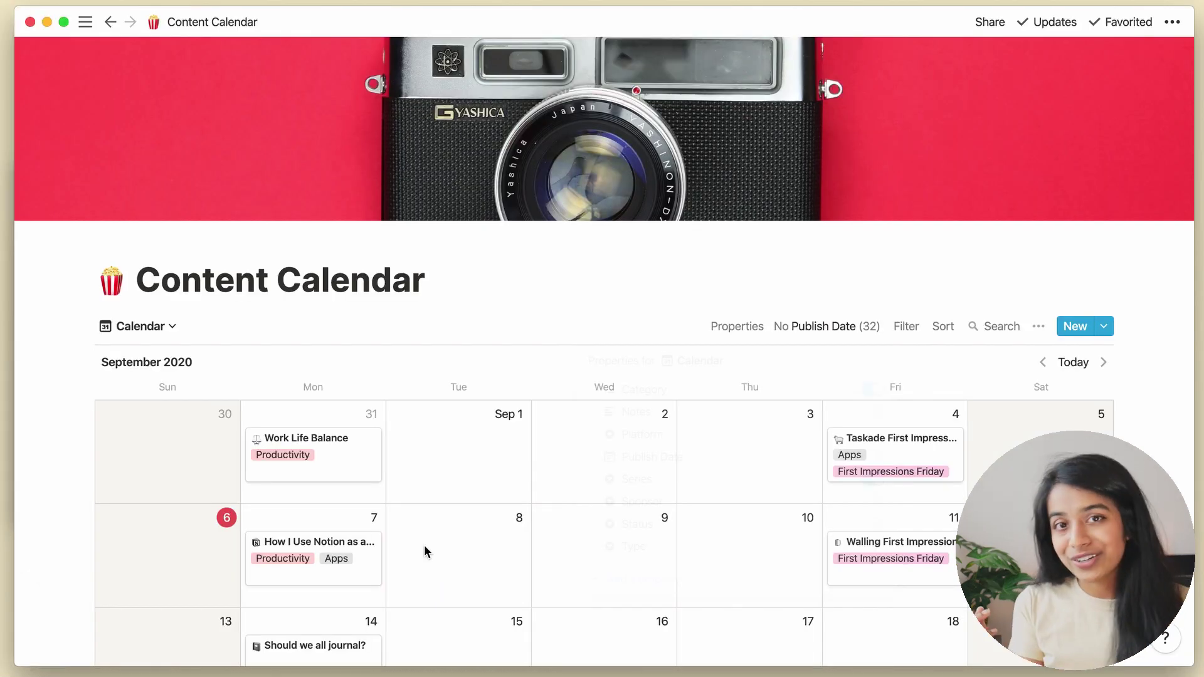
Step: Reschedule the Notion video to Sep 14, the journal video to Sep 21, the quit-job video to Oct 2
scroll(424, 551, "down", 5)
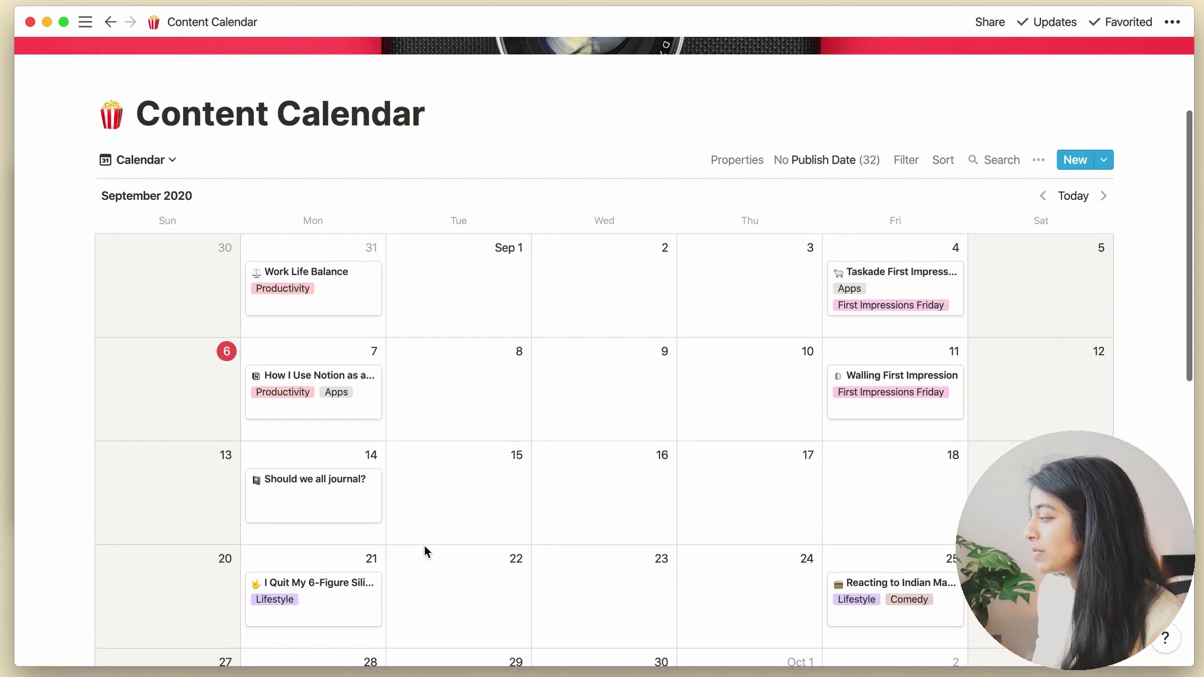
scroll(424, 551, "down", 1)
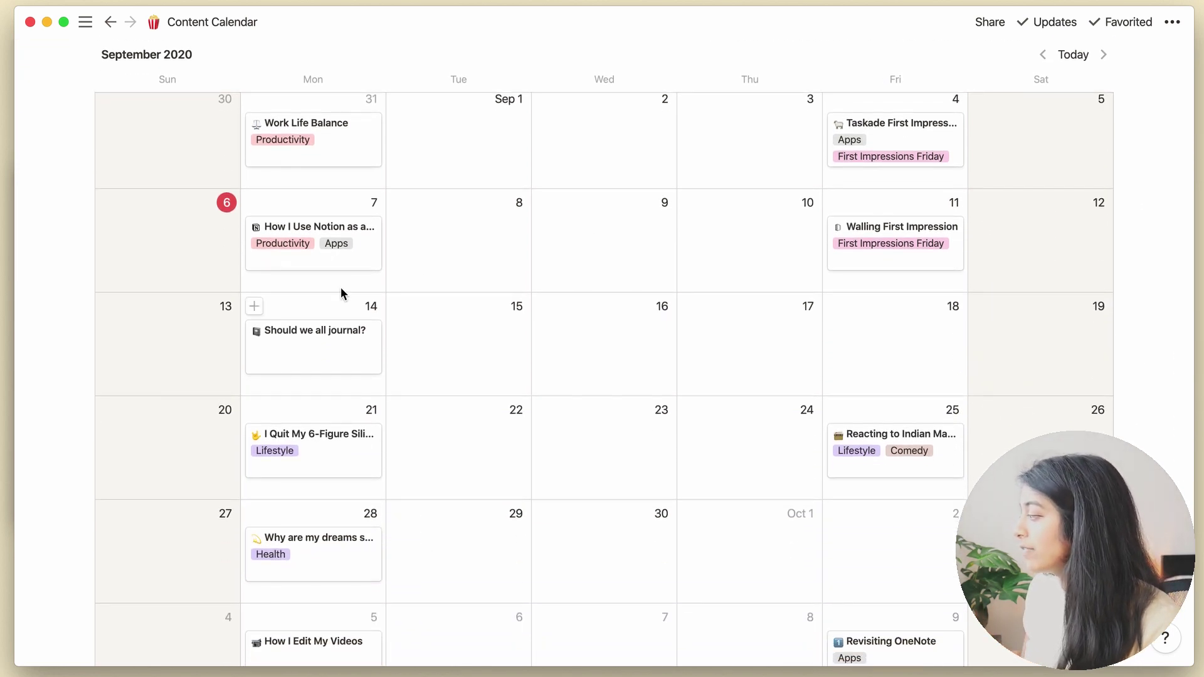
left_click_drag(346, 258, 350, 315)
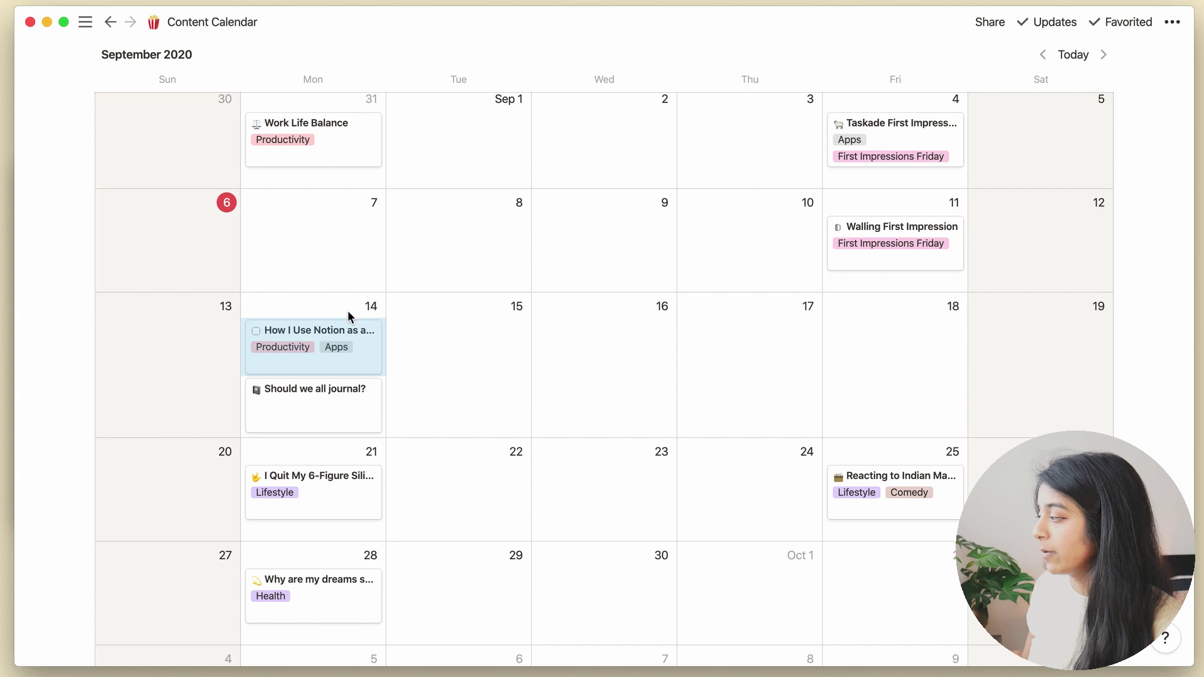
left_click_drag(322, 403, 868, 499)
scroll(875, 507, "down", 4)
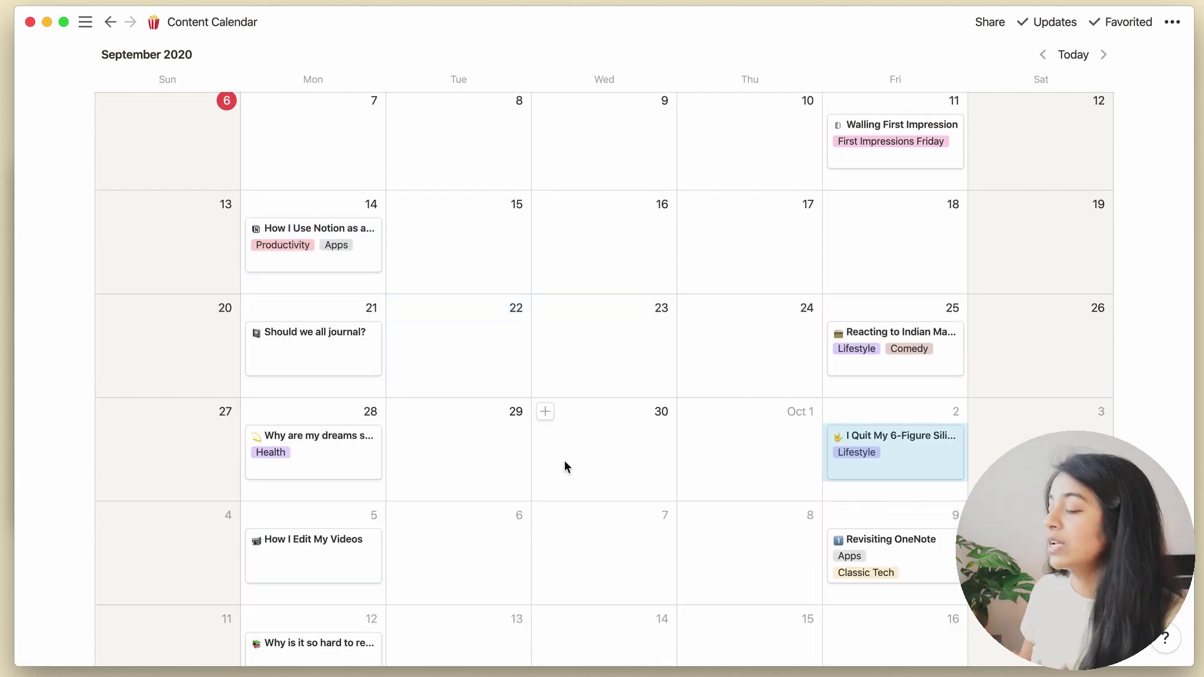
scroll(565, 464, "down", 3)
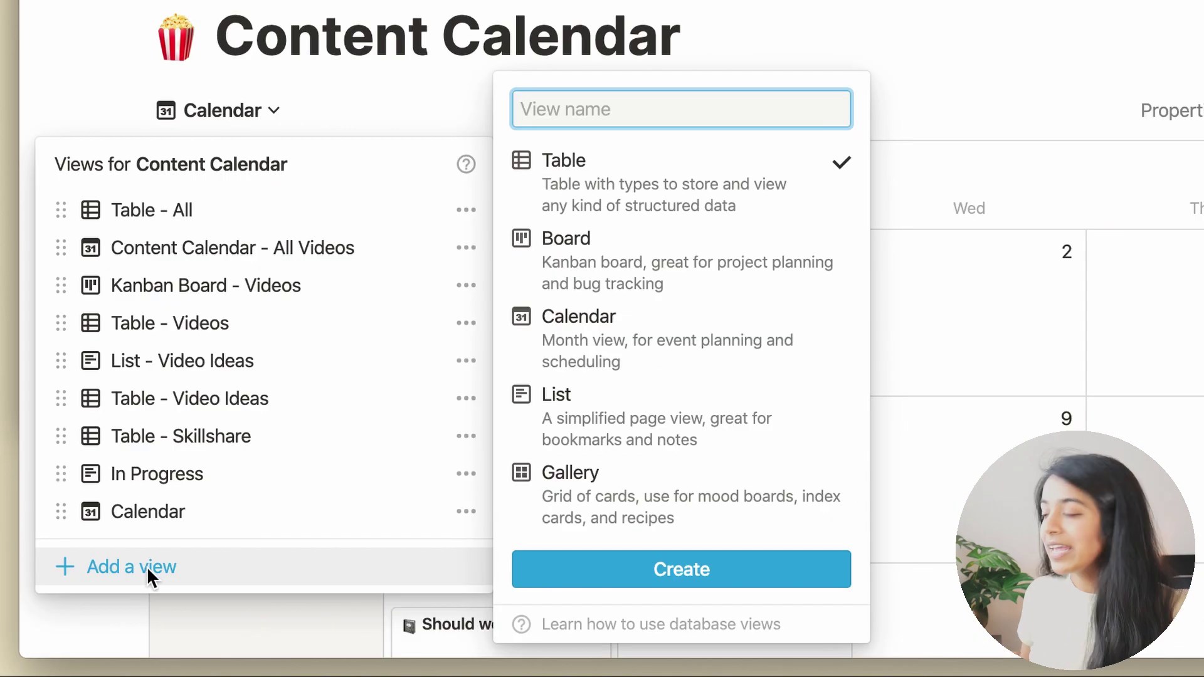
Step: Create a new List view of the Content Calendar
left_click(591, 403)
left_click(601, 571)
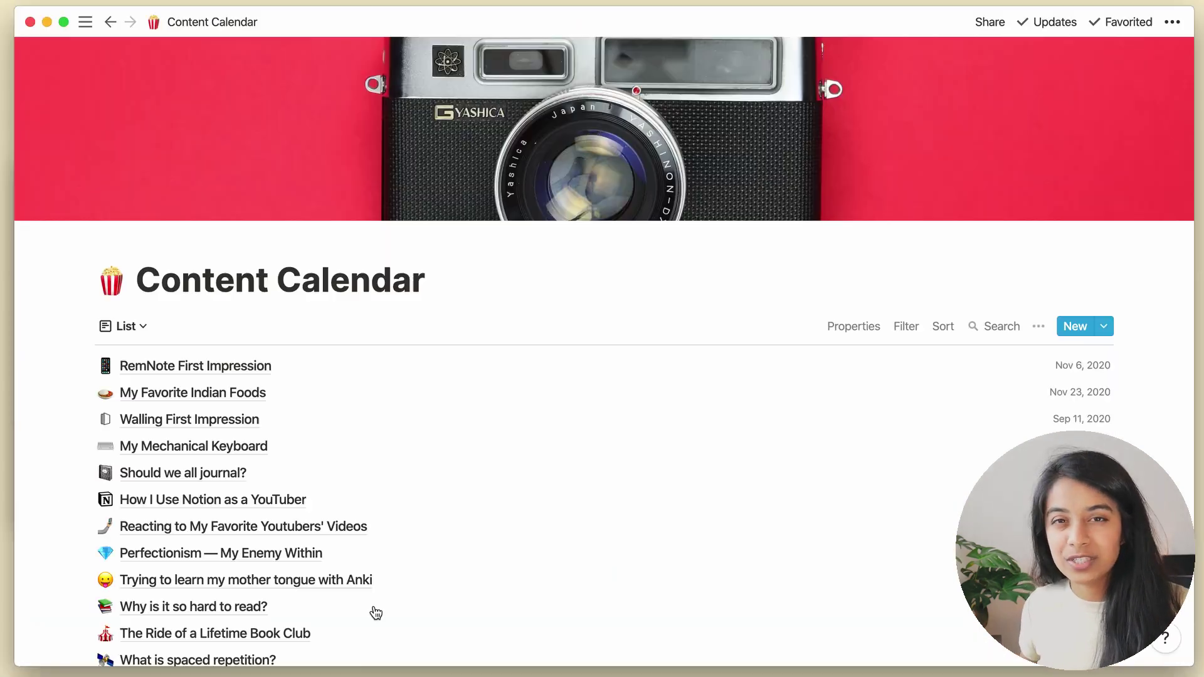
scroll(612, 342, "down", 10)
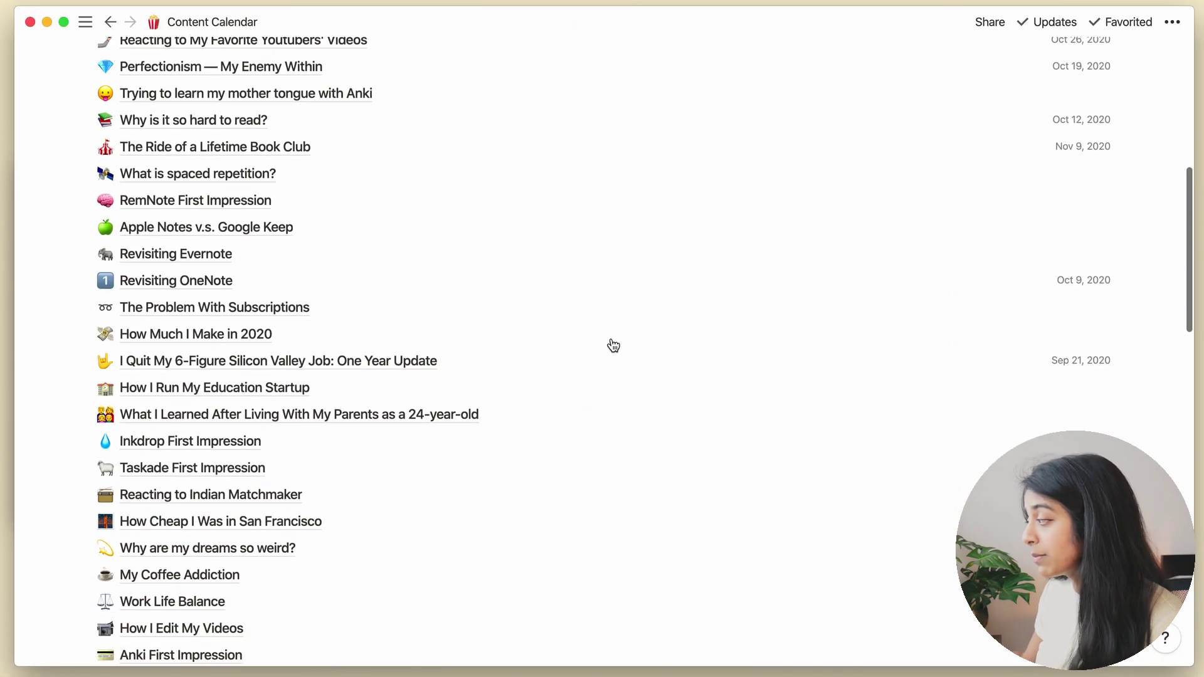
scroll(613, 345, "down", 20)
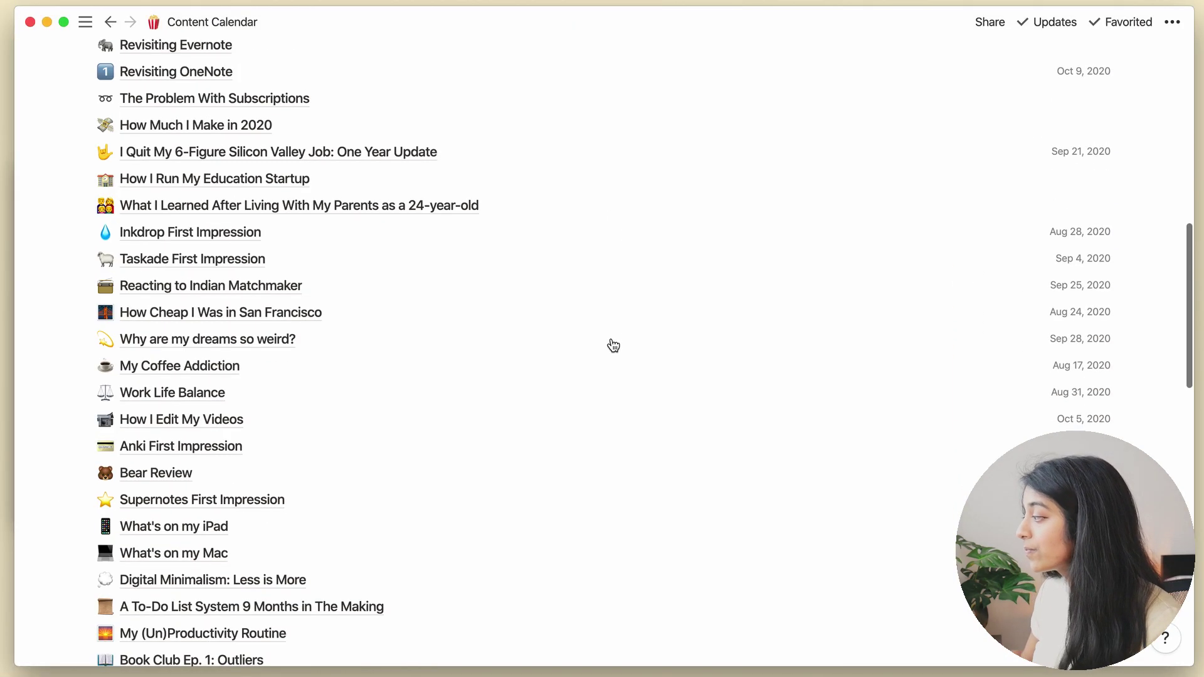
scroll(613, 345, "down", 15)
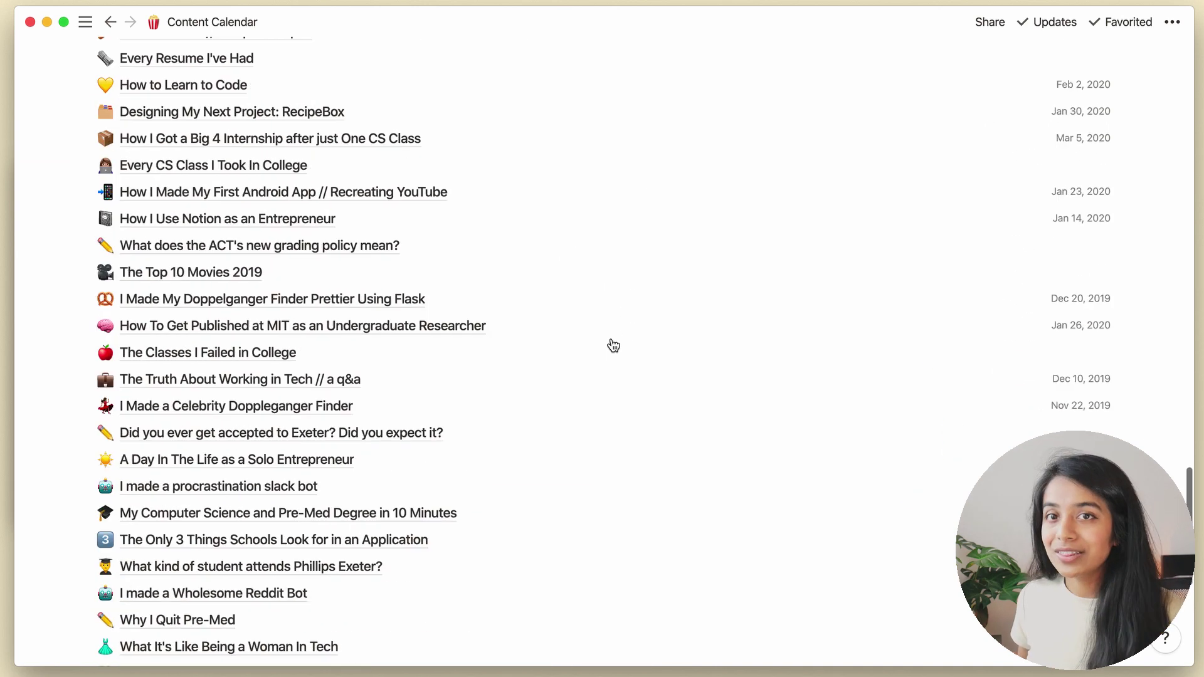
Step: Rename the list view to 'Brainstorming Video List'
left_click(164, 504)
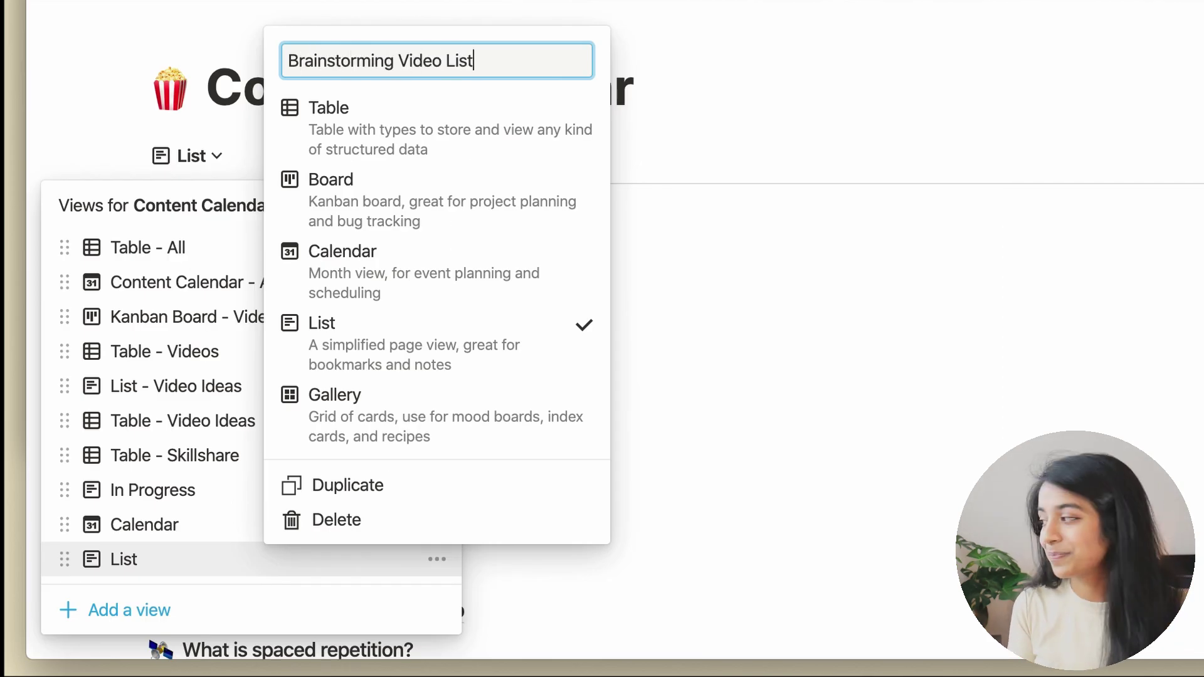
key("Return")
scroll(44, 248, "down", 15)
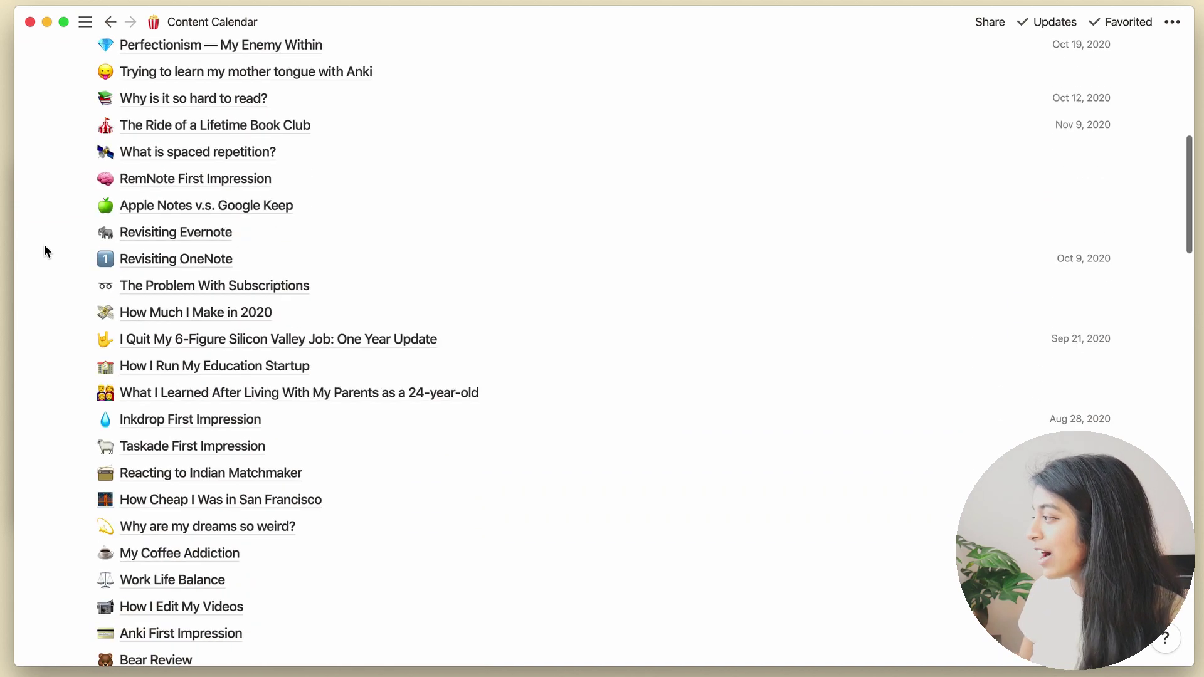
scroll(44, 247, "down", 20)
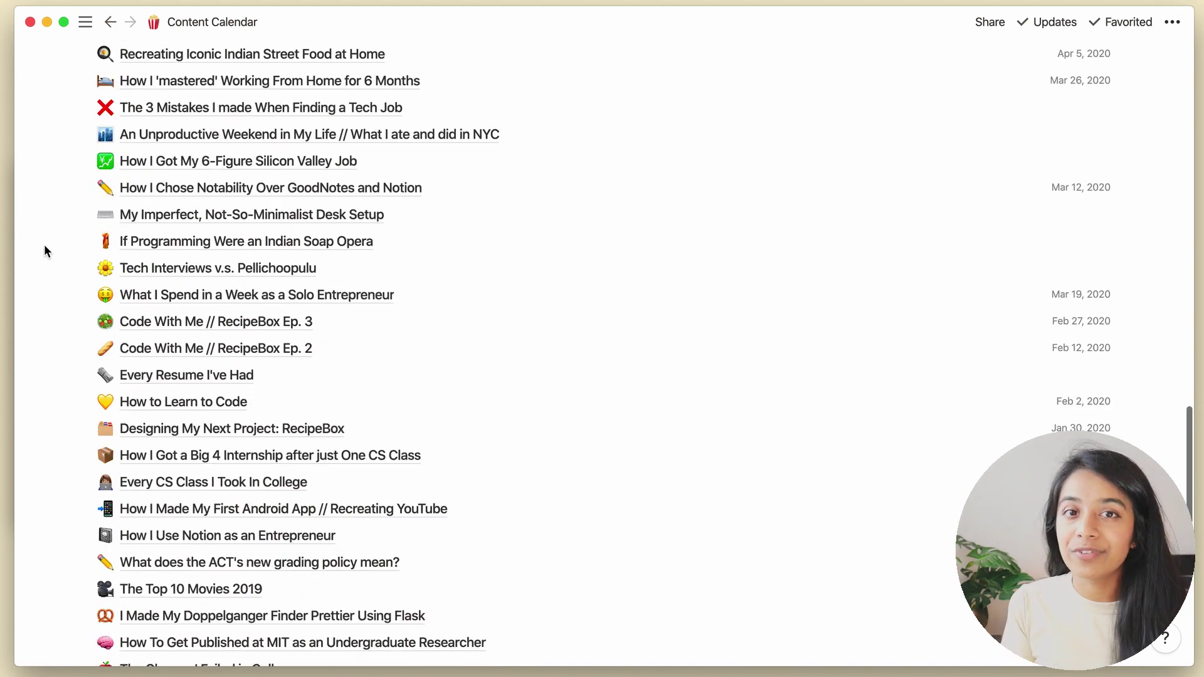
scroll(44, 246, "down", 5)
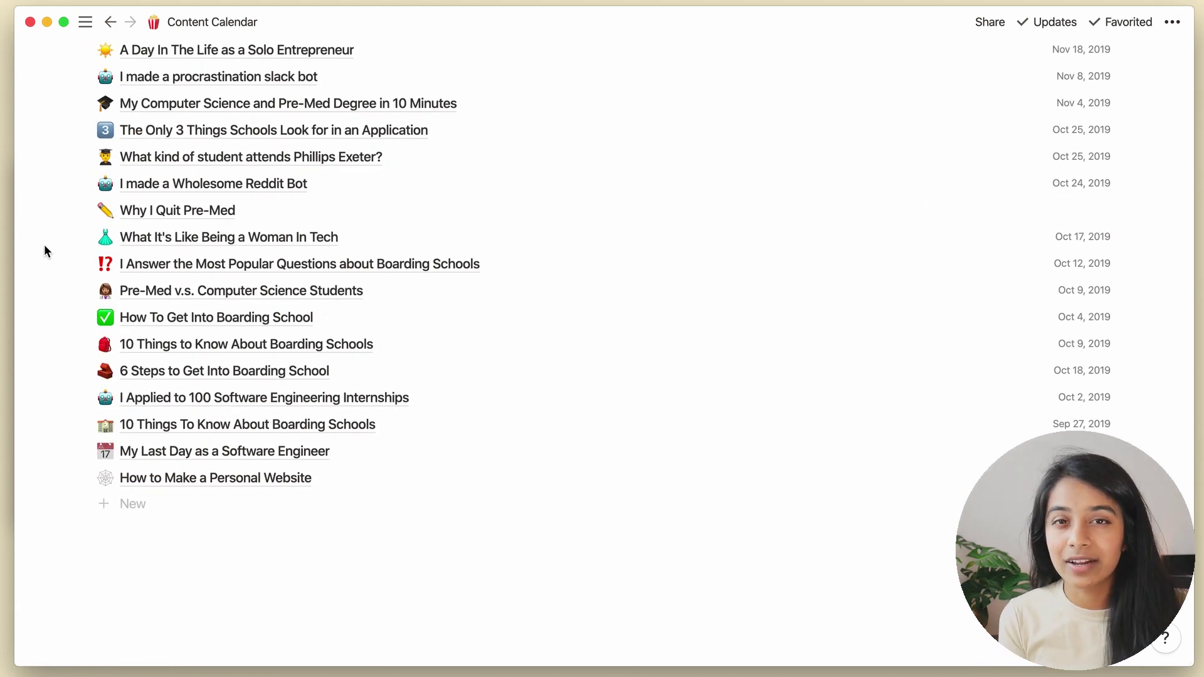
scroll(45, 247, "up", 15)
scroll(45, 250, "up", 20)
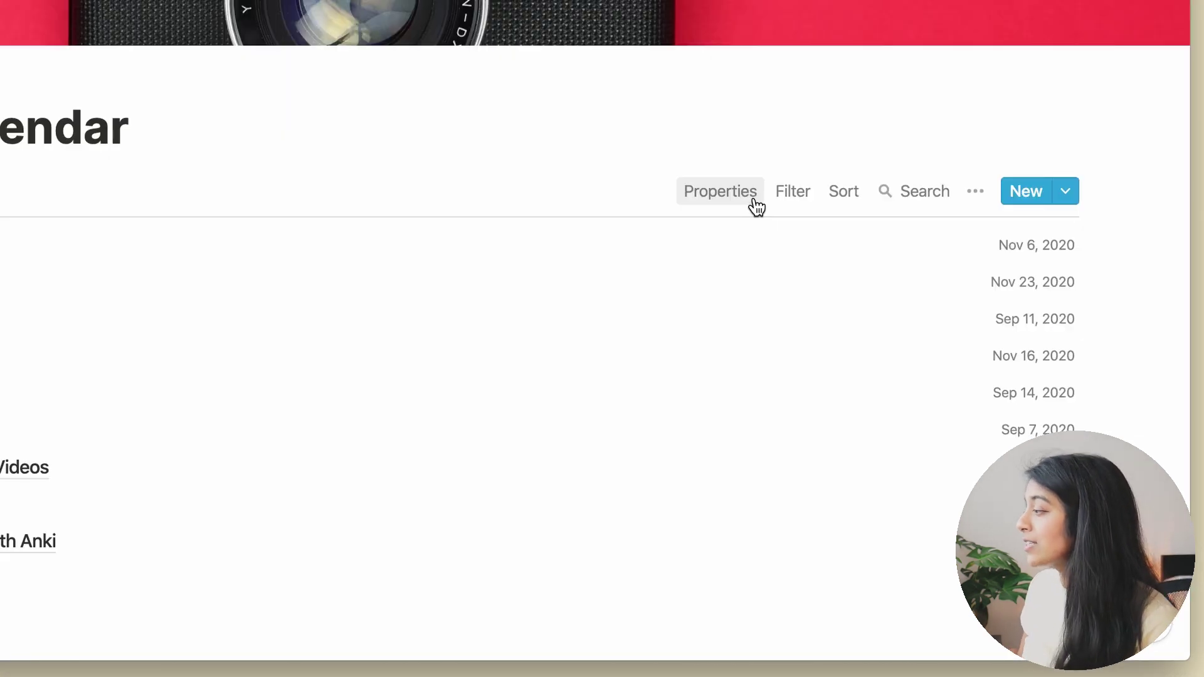
Step: Show Category on list items and add a filter group with Platform is YouTube
left_click(877, 329)
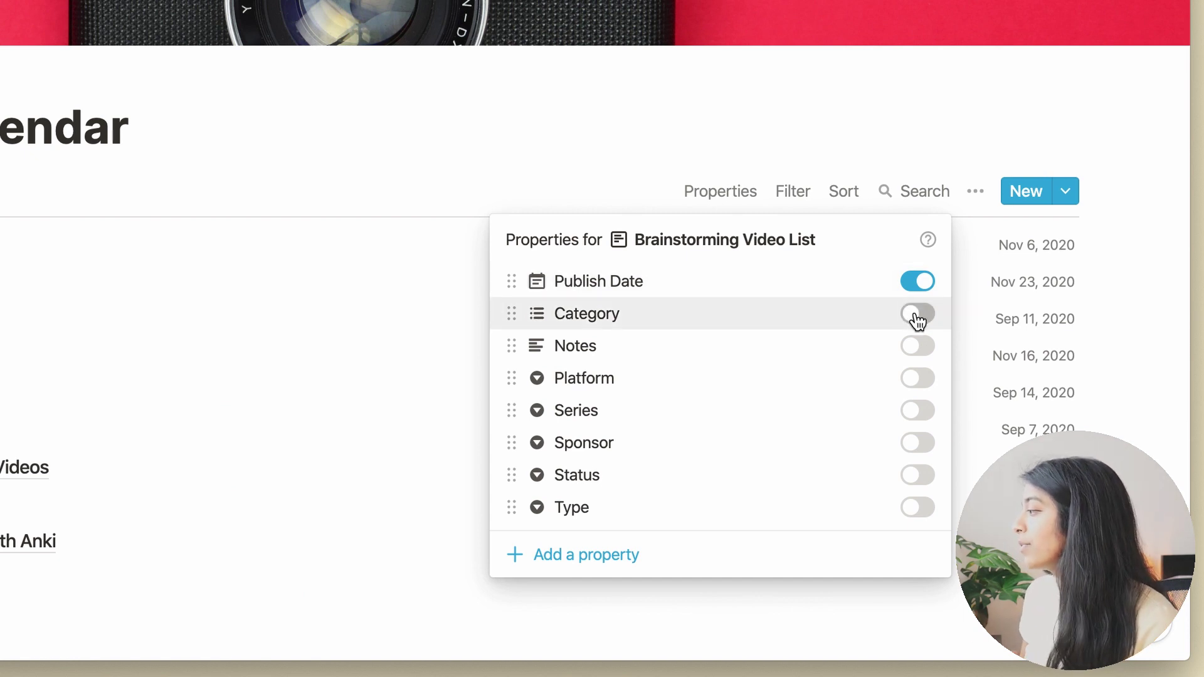
left_click(649, 148)
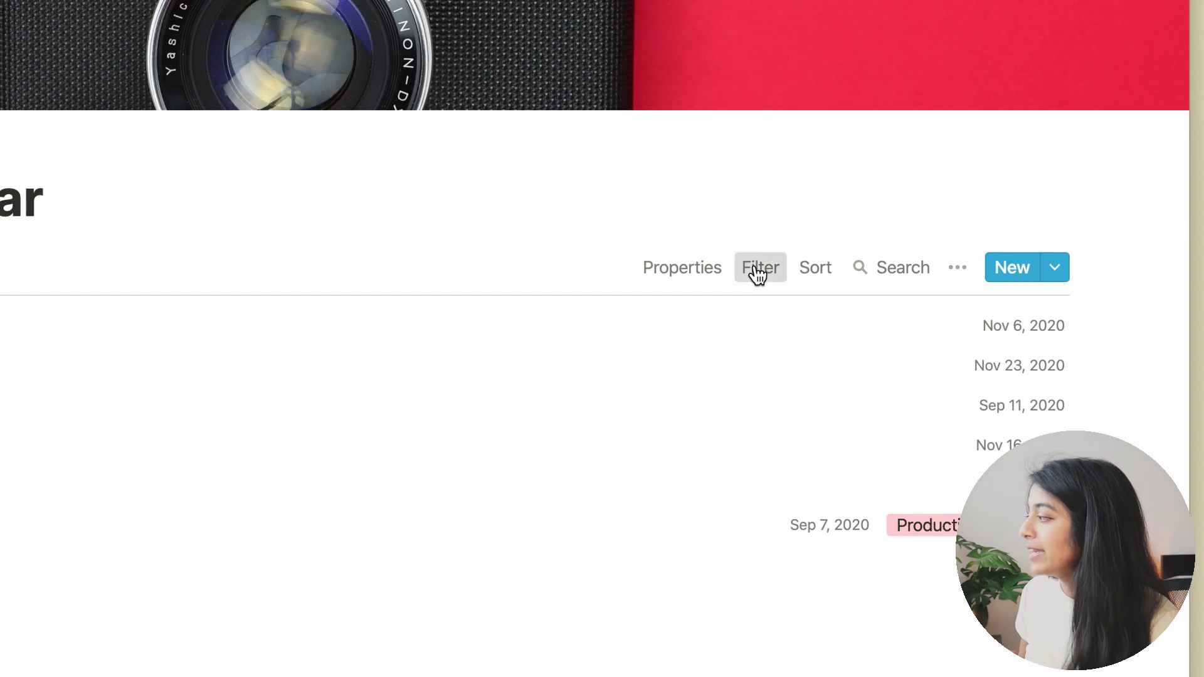
left_click(757, 272)
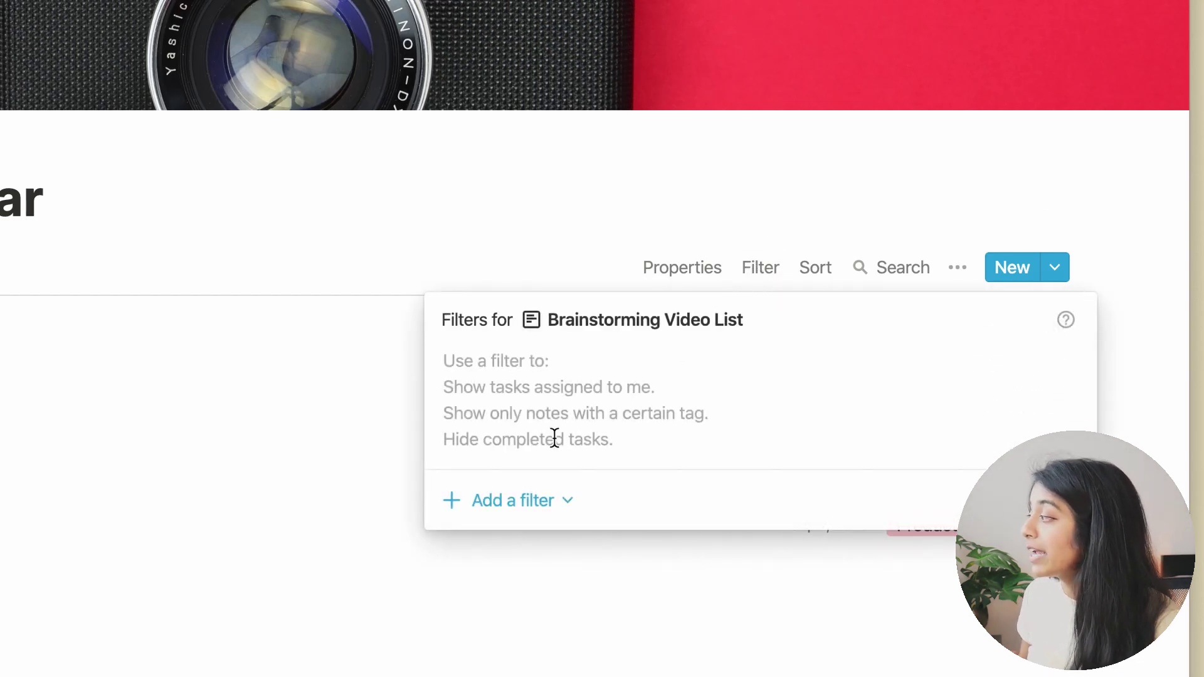
left_click(510, 497)
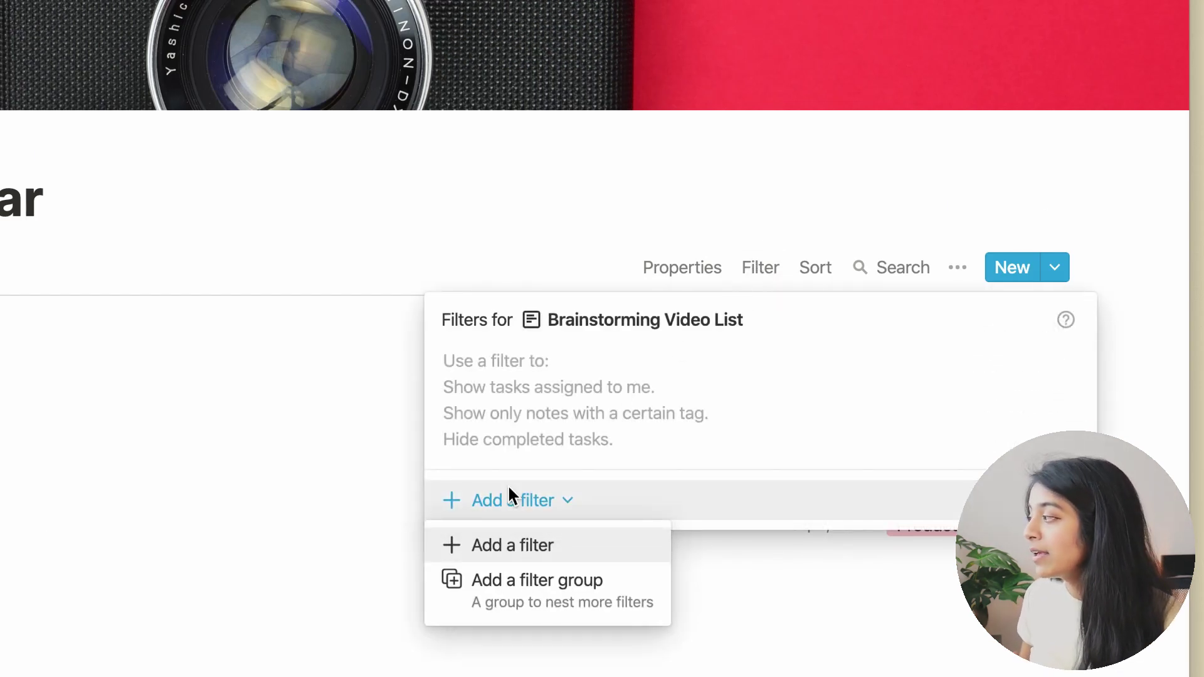
left_click(510, 578)
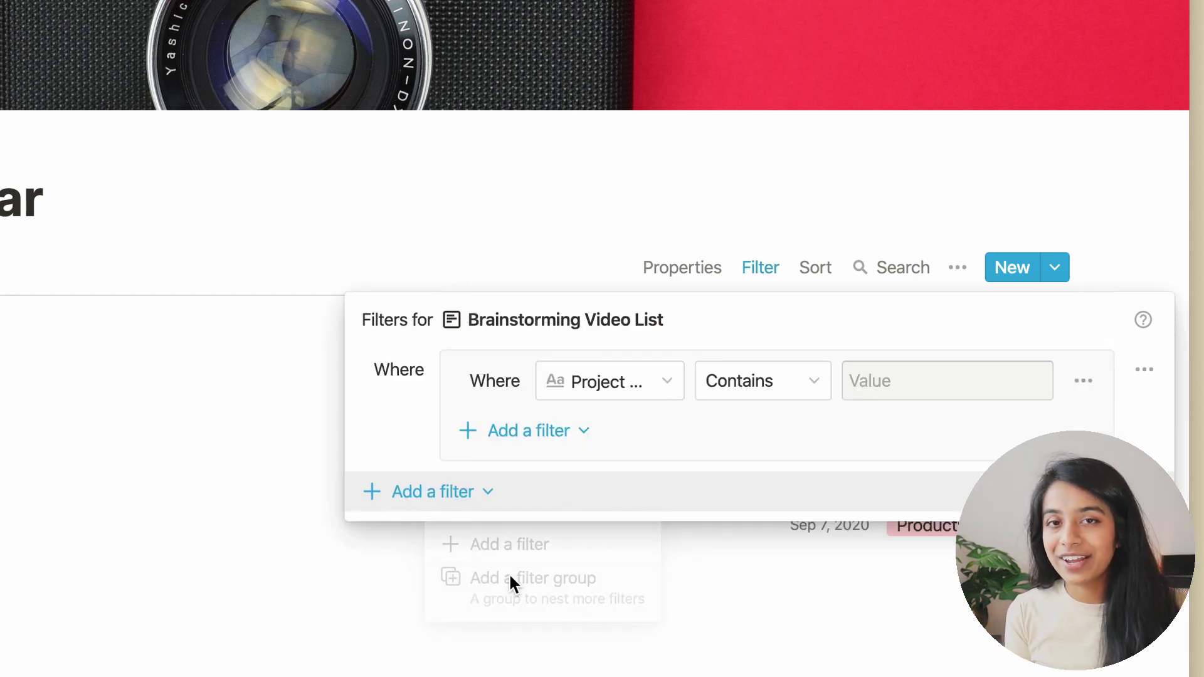
left_click(611, 384)
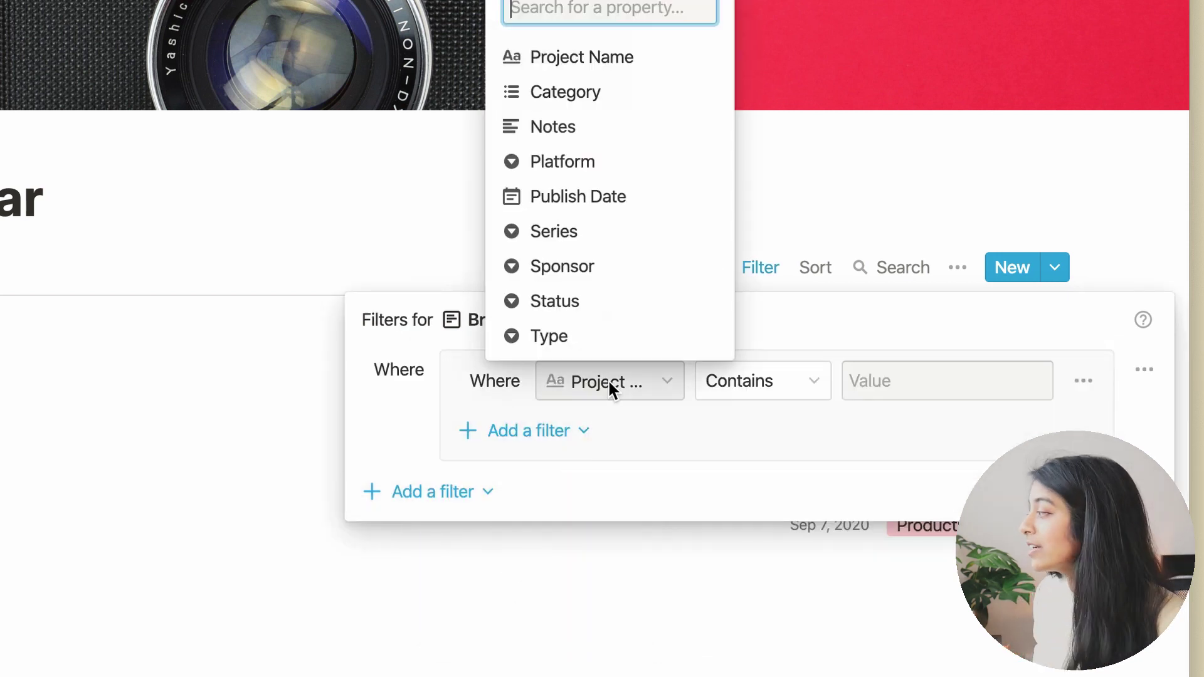
left_click(613, 164)
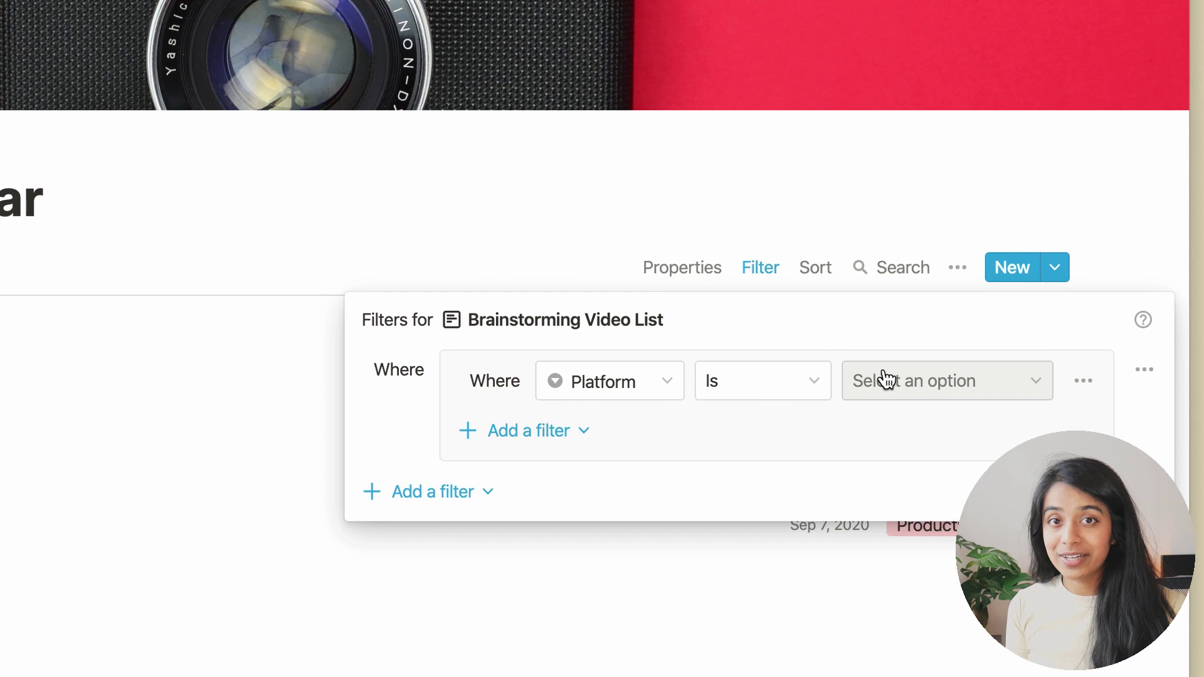
left_click(887, 379)
type("y")
key("Return")
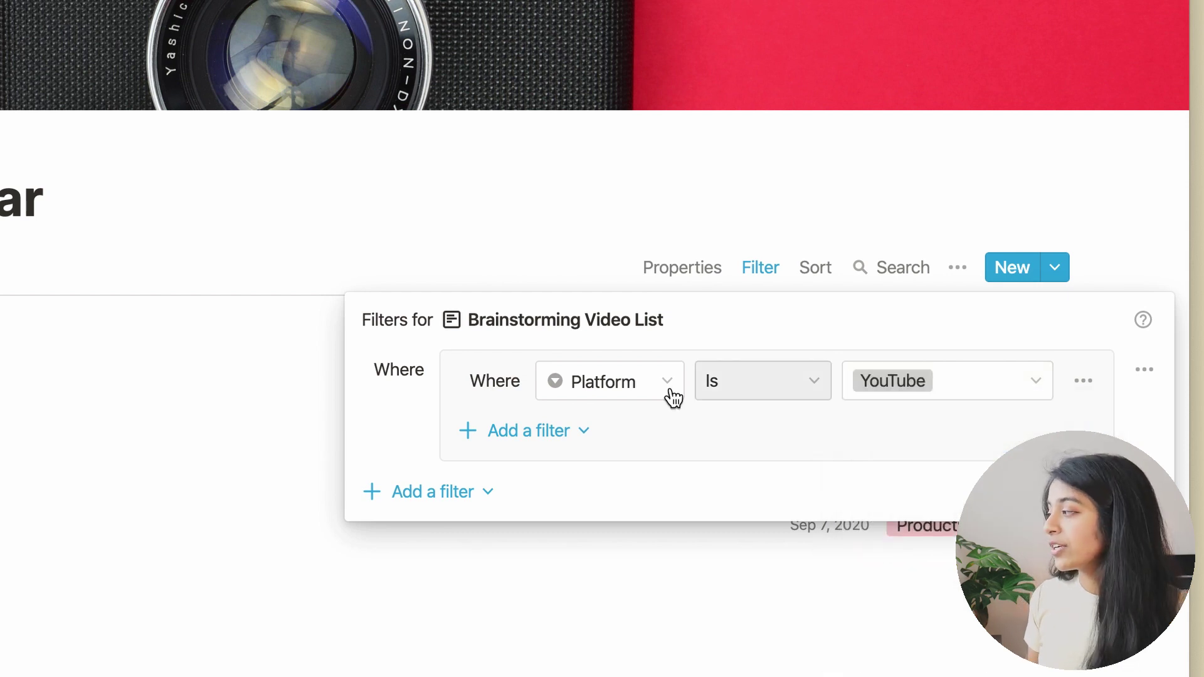
Step: Add a second filter condition: Type is Video
left_click(532, 431)
left_click(591, 475)
left_click(621, 433)
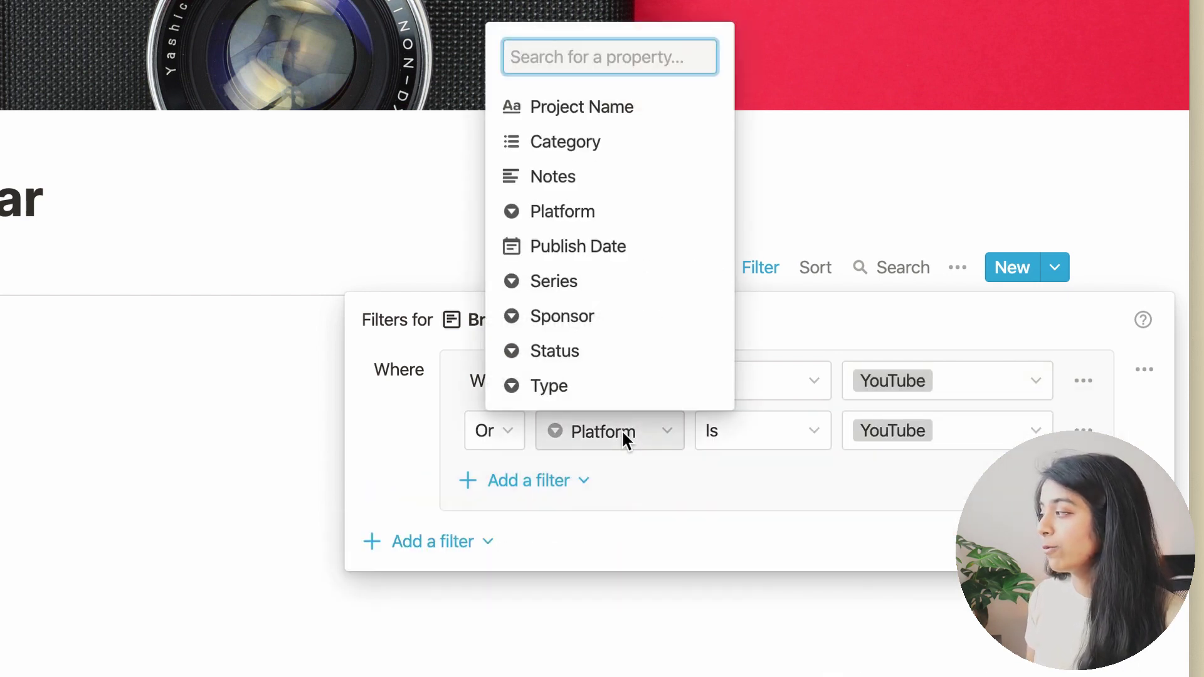
left_click(608, 387)
left_click(906, 439)
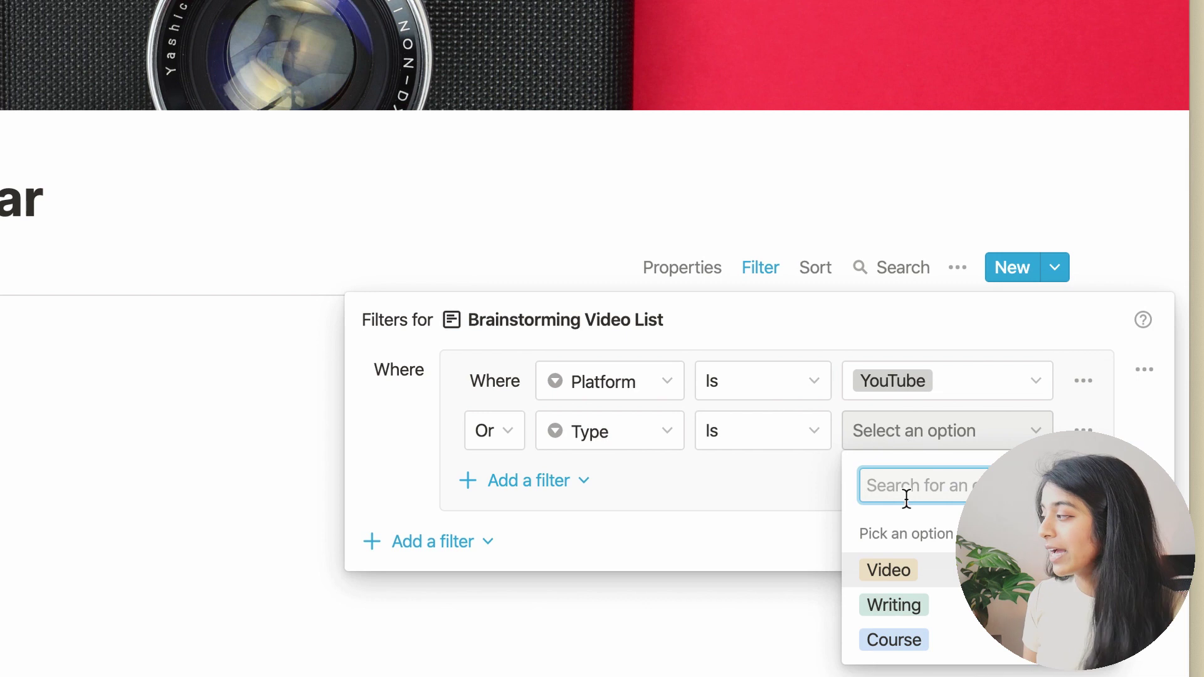
left_click(902, 567)
Step: Add a third condition, Status is Idea, and require all conditions with And
left_click(533, 480)
left_click(581, 505)
left_click(608, 479)
left_click(607, 420)
left_click(954, 480)
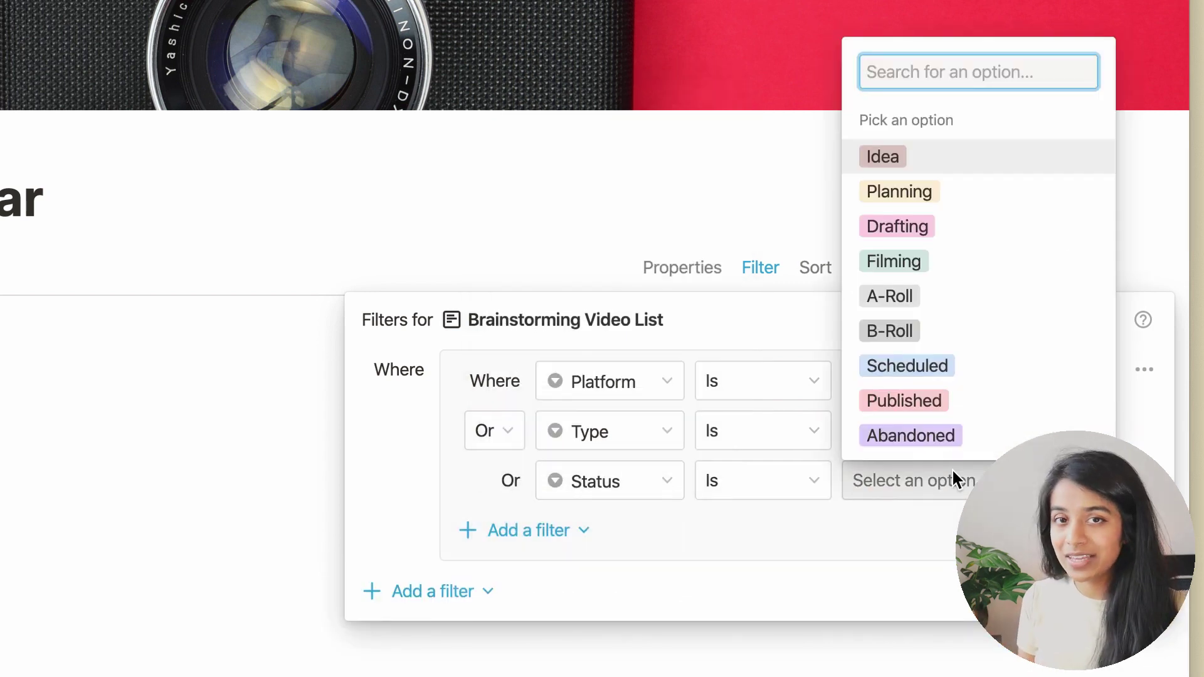
left_click(898, 158)
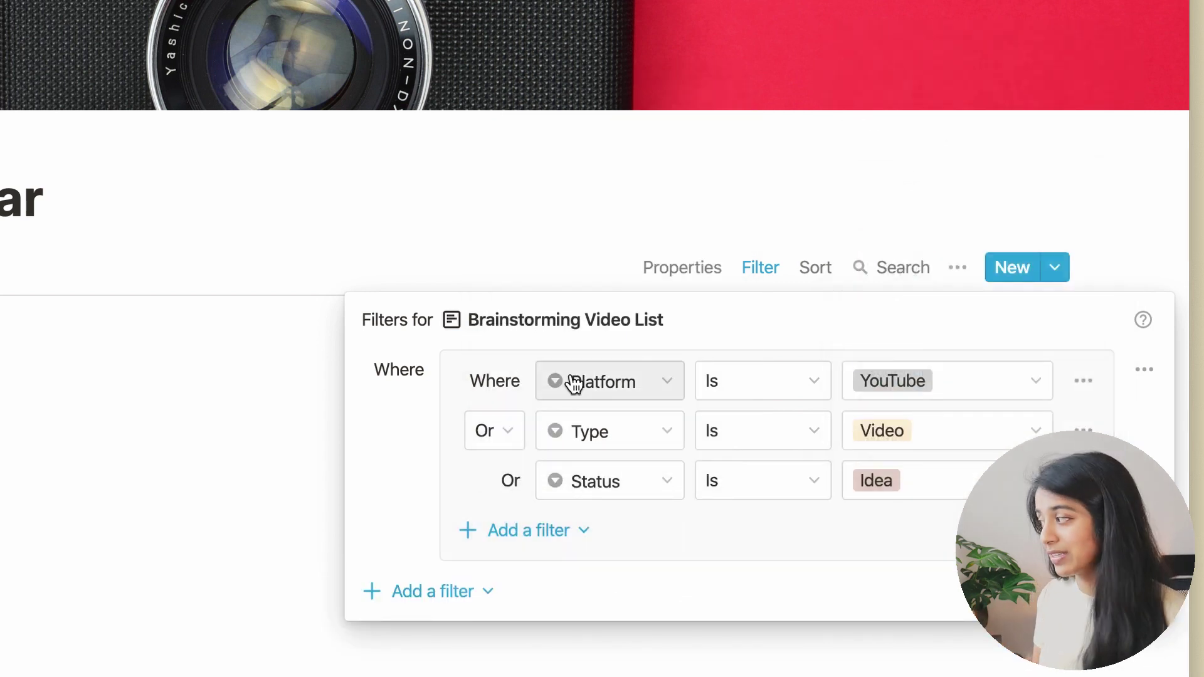
left_click(499, 431)
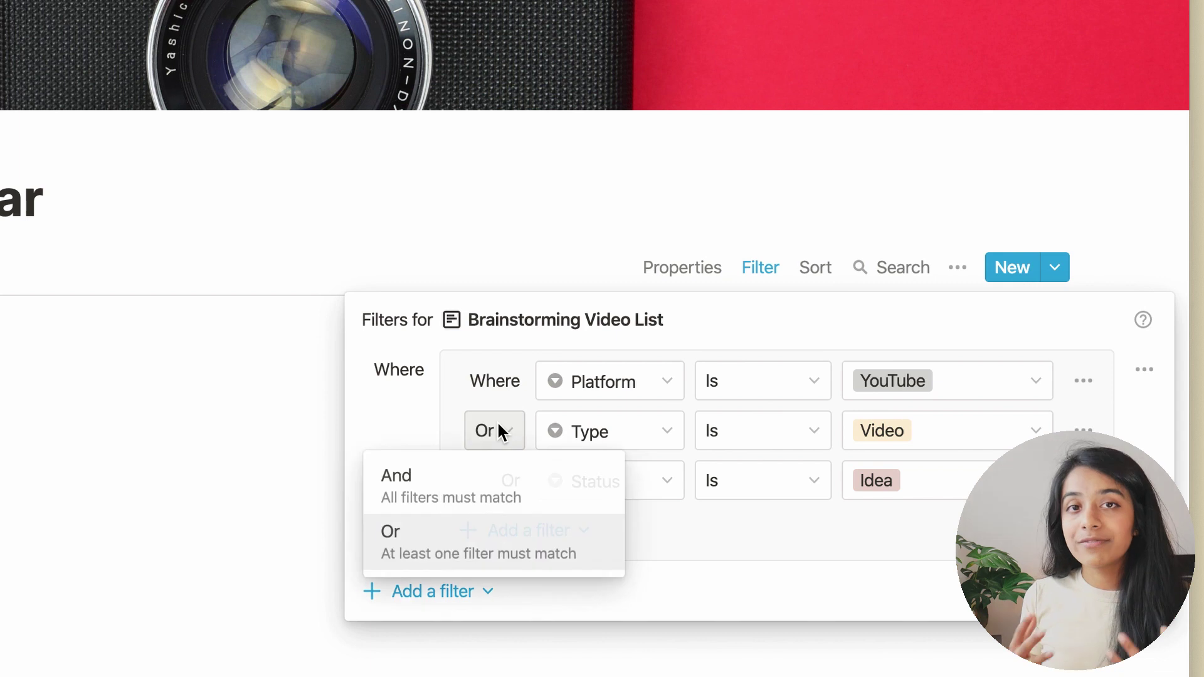
left_click(471, 476)
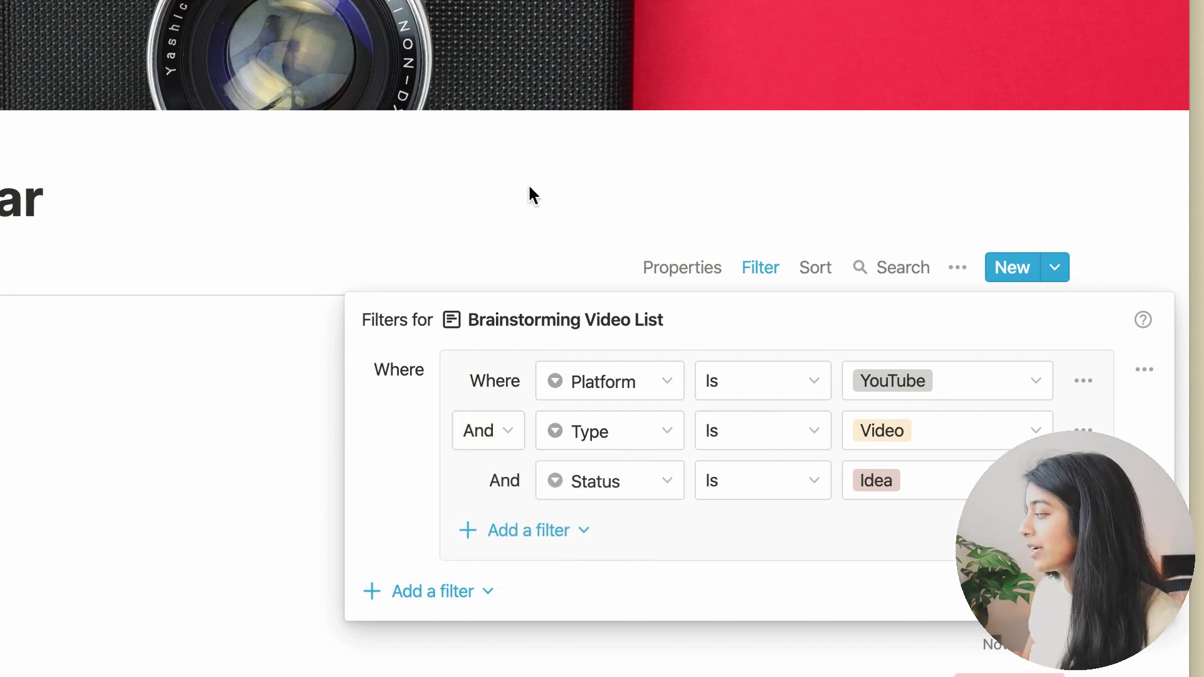
left_click(478, 218)
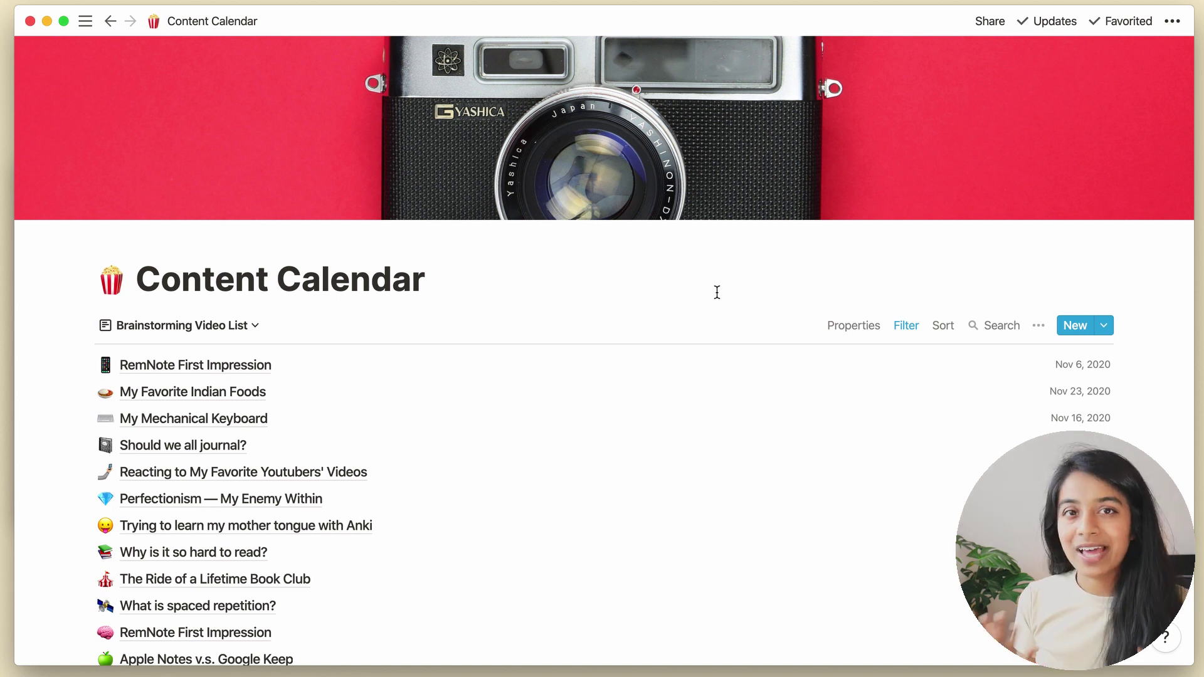
Step: Duplicate the Brainstorming Video List view
left_click(188, 325)
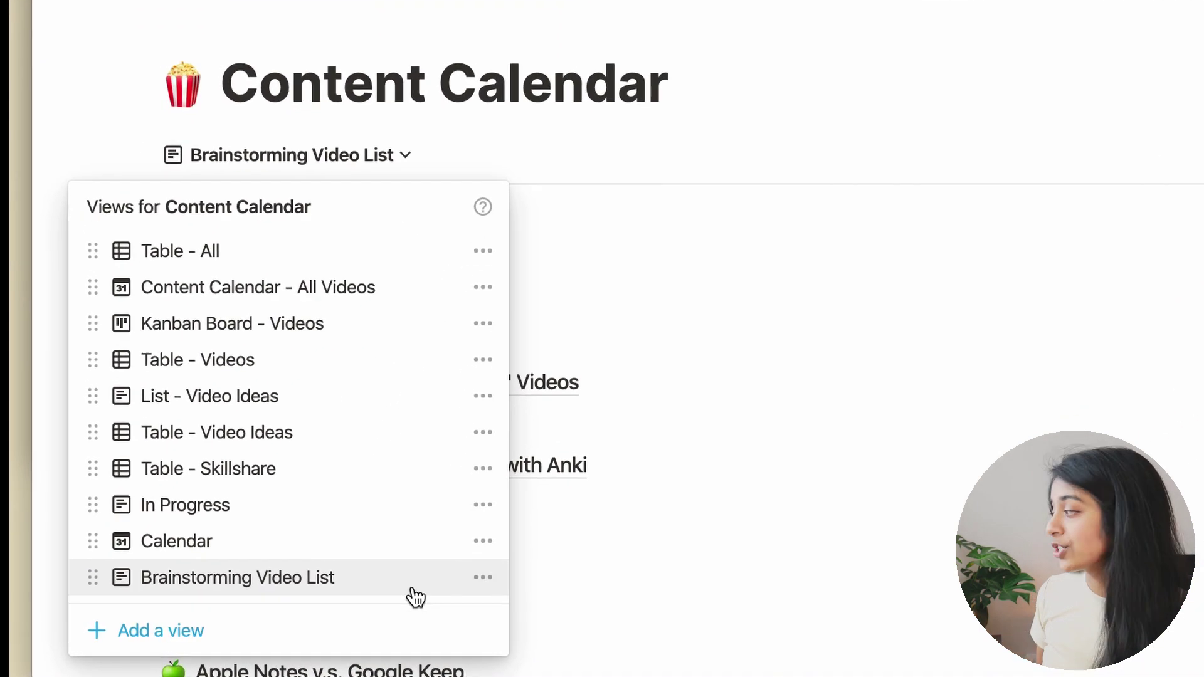
left_click(482, 578)
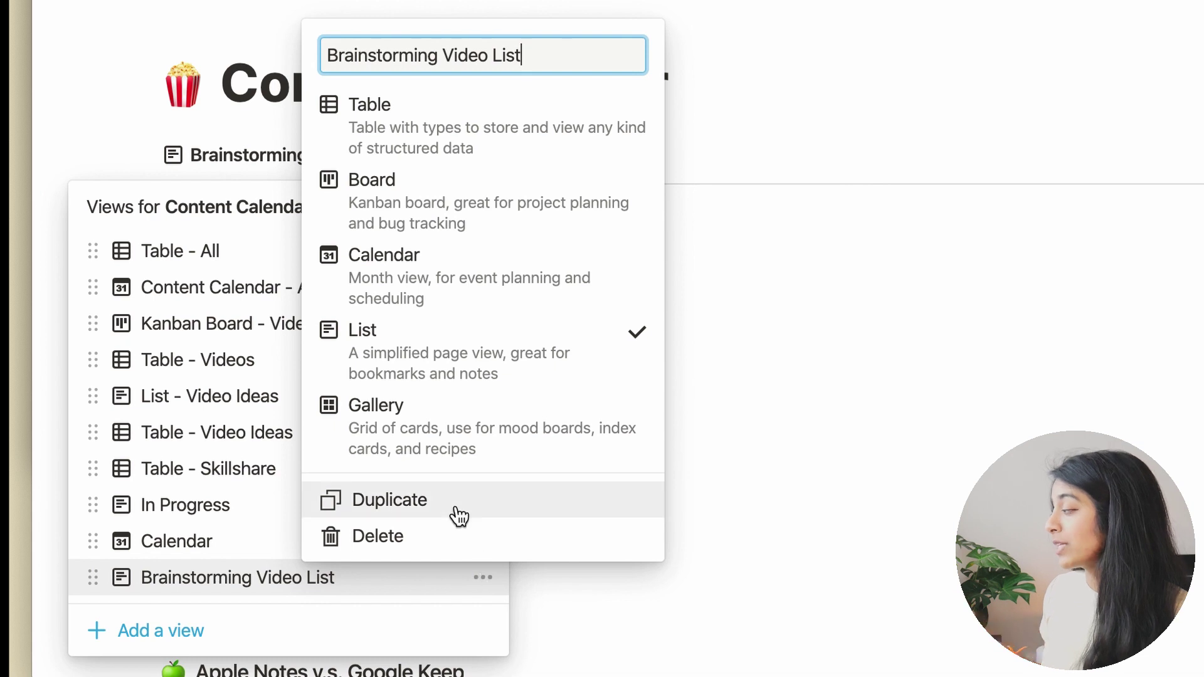
left_click(457, 511)
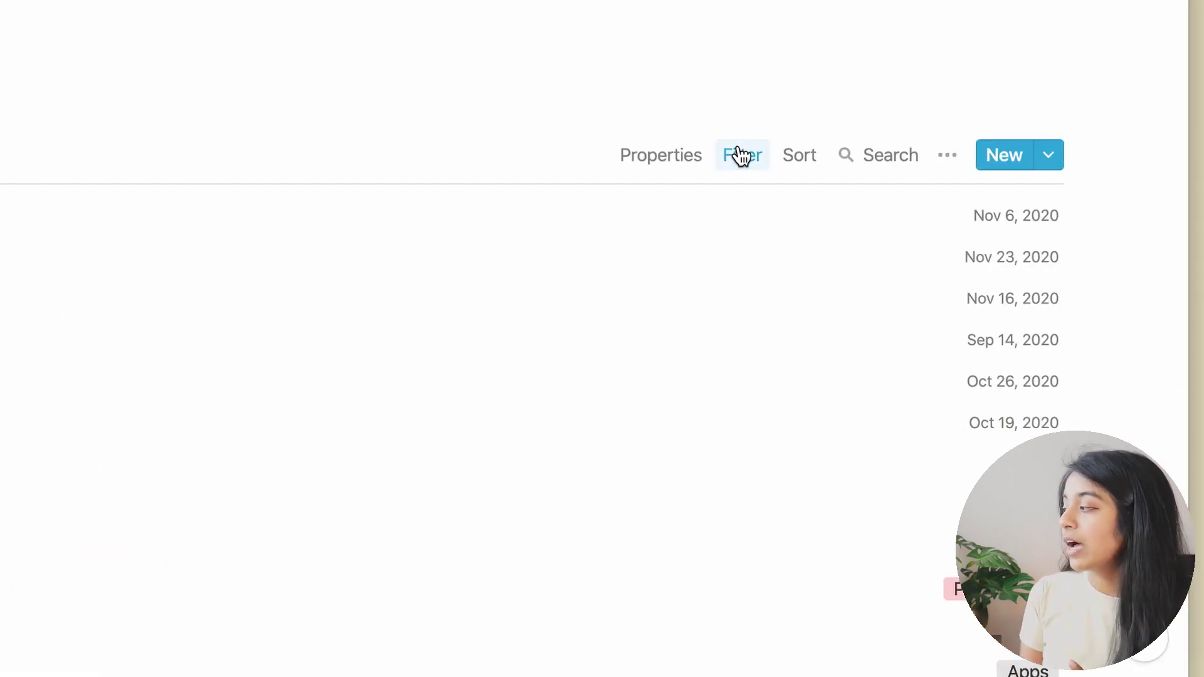
Step: Filter the copied view to Platform Skillshare and Type Course
left_click(740, 155)
left_click(939, 268)
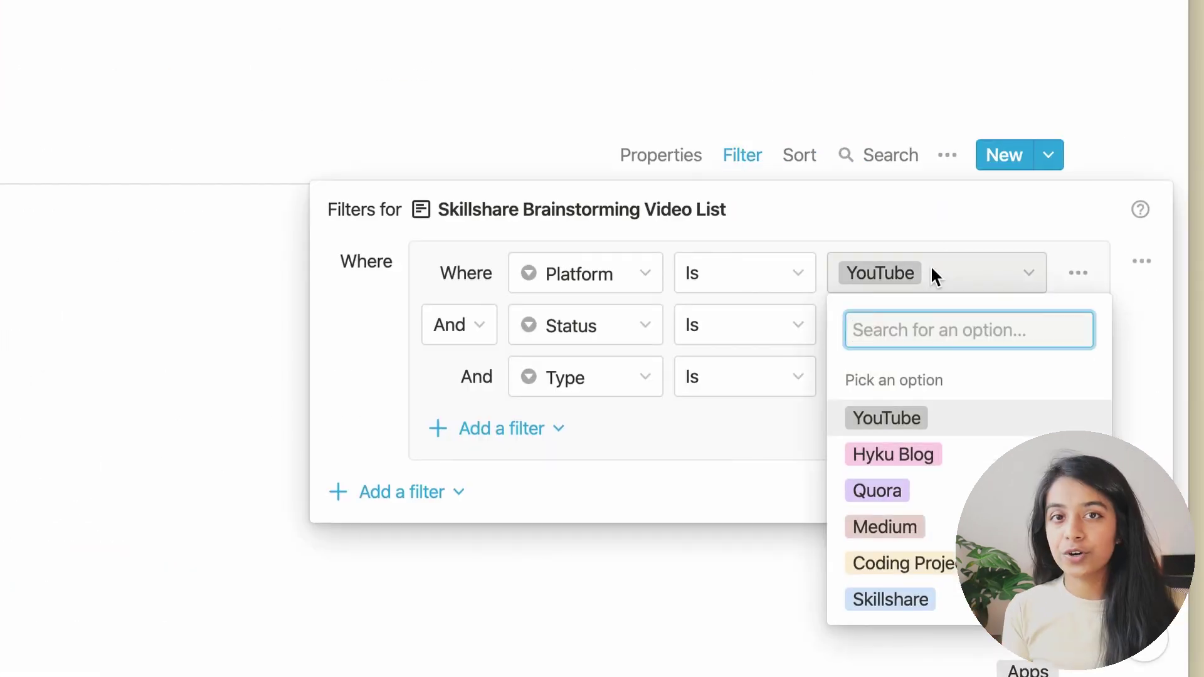
left_click(917, 599)
left_click(887, 393)
left_click(895, 592)
left_click(503, 118)
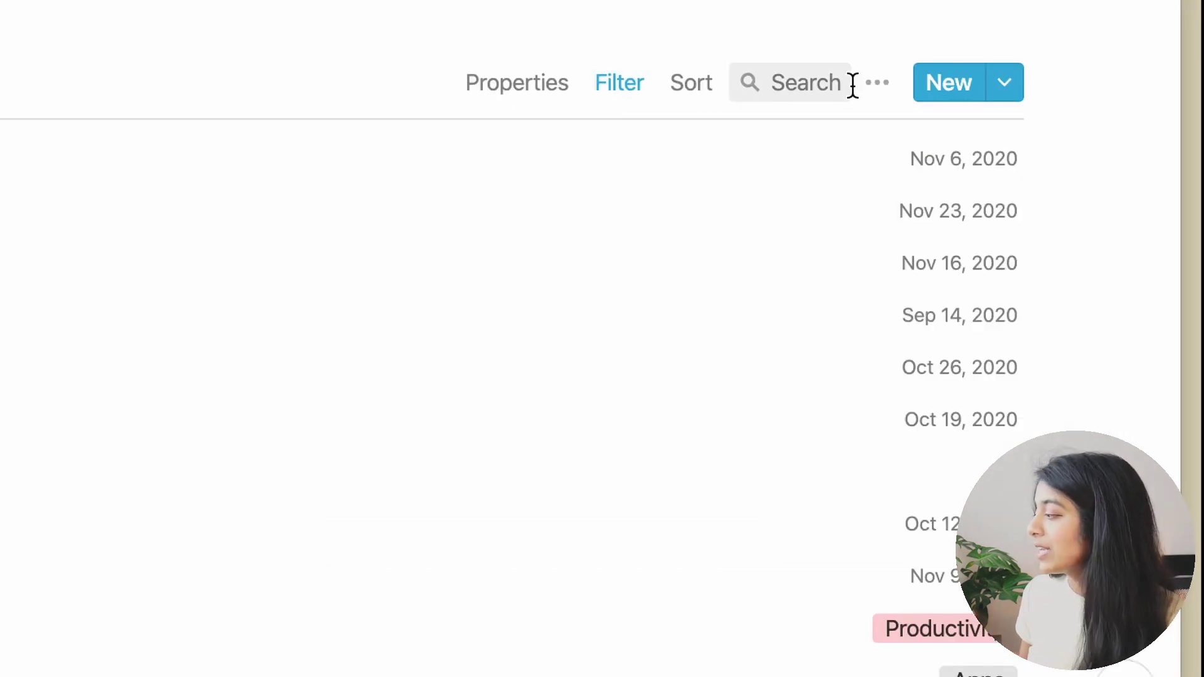
left_click(1006, 82)
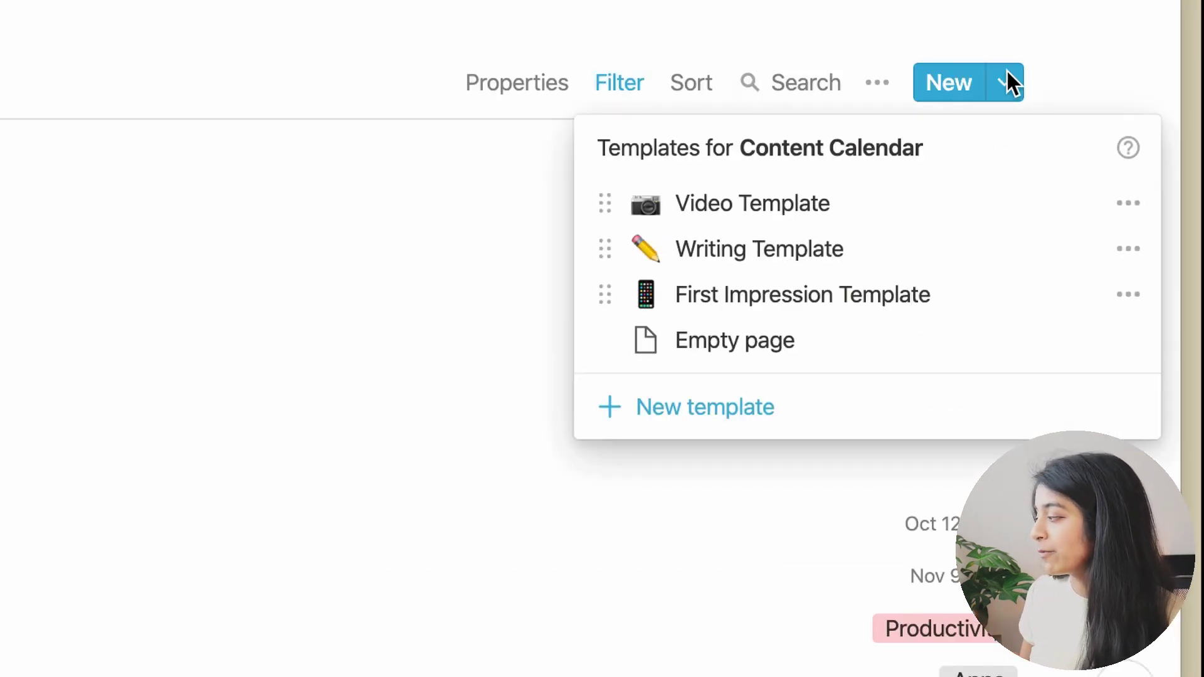
Step: Edit the Video Template and put a ☝ emoji before the Start Here heading
left_click(1127, 202)
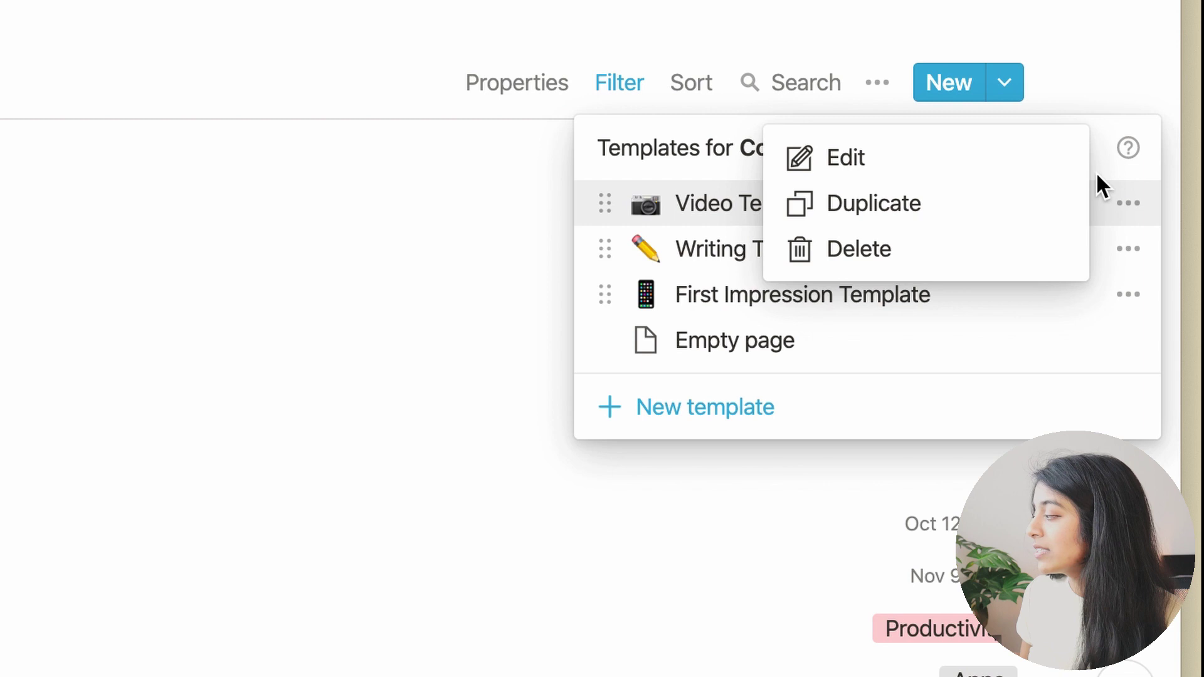
left_click(999, 165)
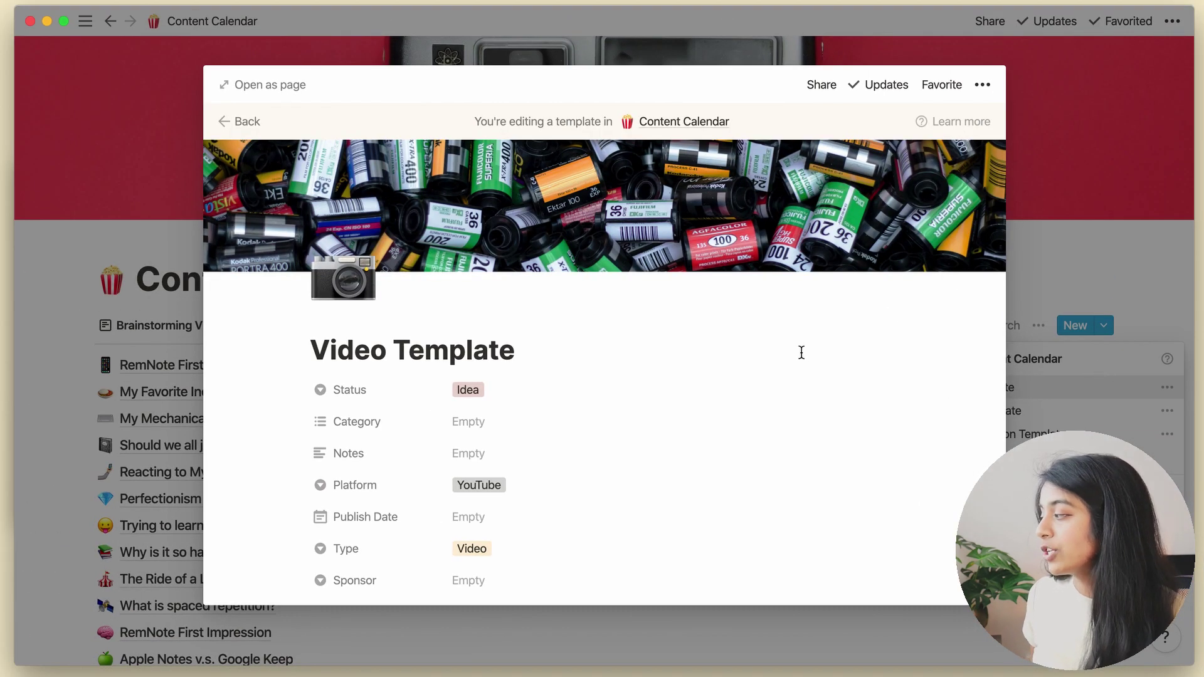
scroll(801, 353, "down", 10)
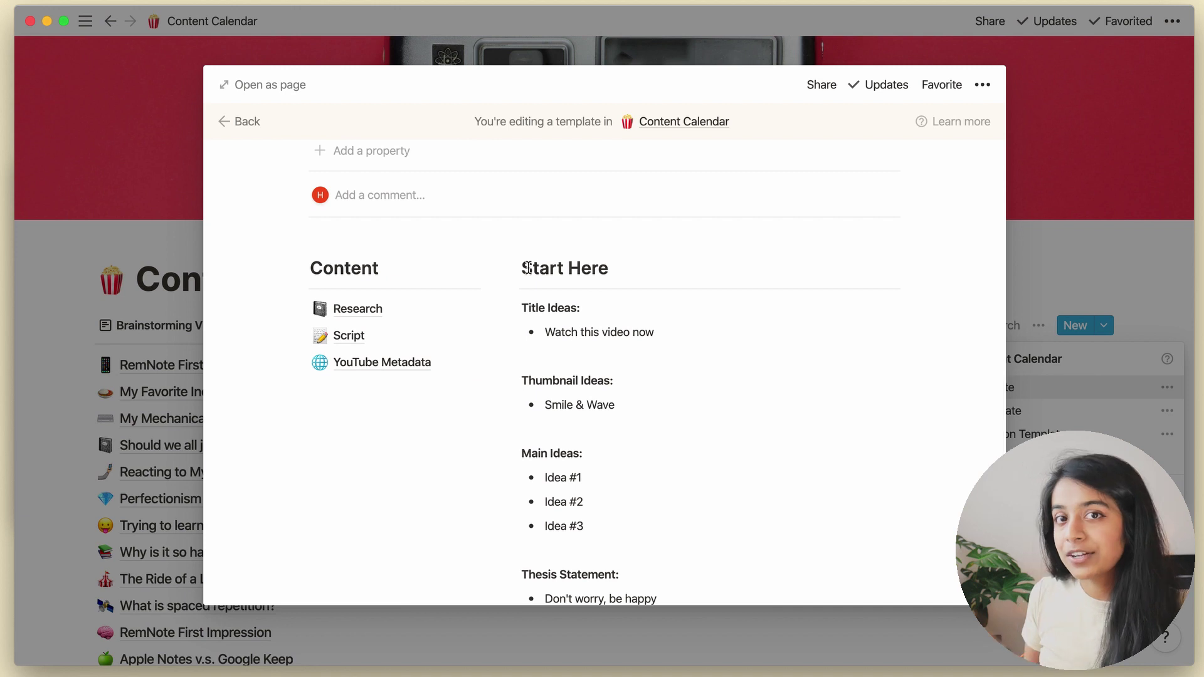
left_click(527, 268)
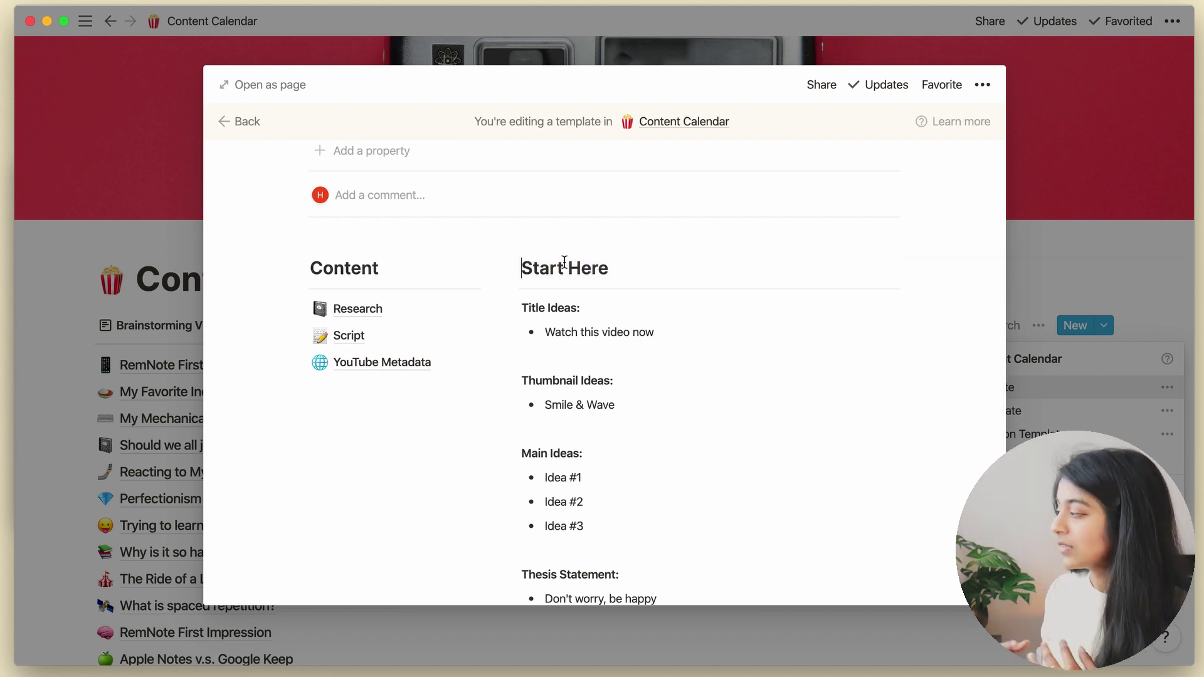
key("ctrl+super+space")
left_click(634, 360)
Step: Add a 🎬 emoji before the Content heading
left_click(311, 268)
key("ctrl+super+space")
left_click(422, 360)
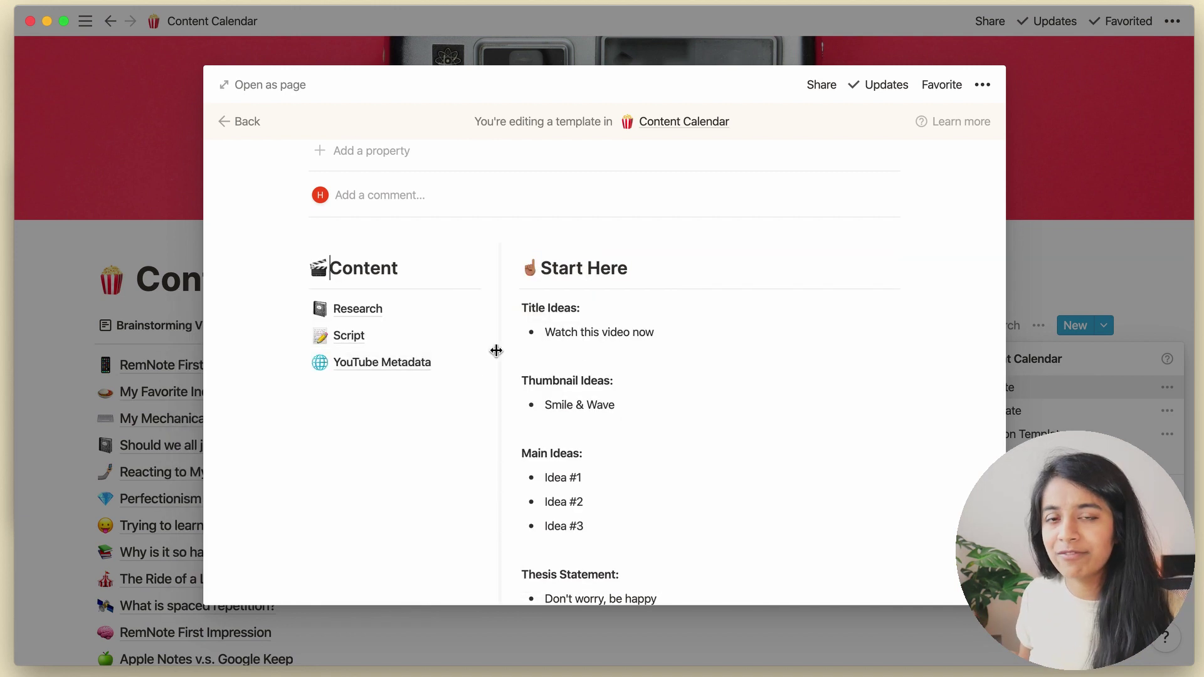
scroll(583, 358, "down", 2)
scroll(583, 362, "up", 10)
Step: Create a new Content Calendar entry from the Video Template
key("Escape")
scroll(601, 290, "down", 15)
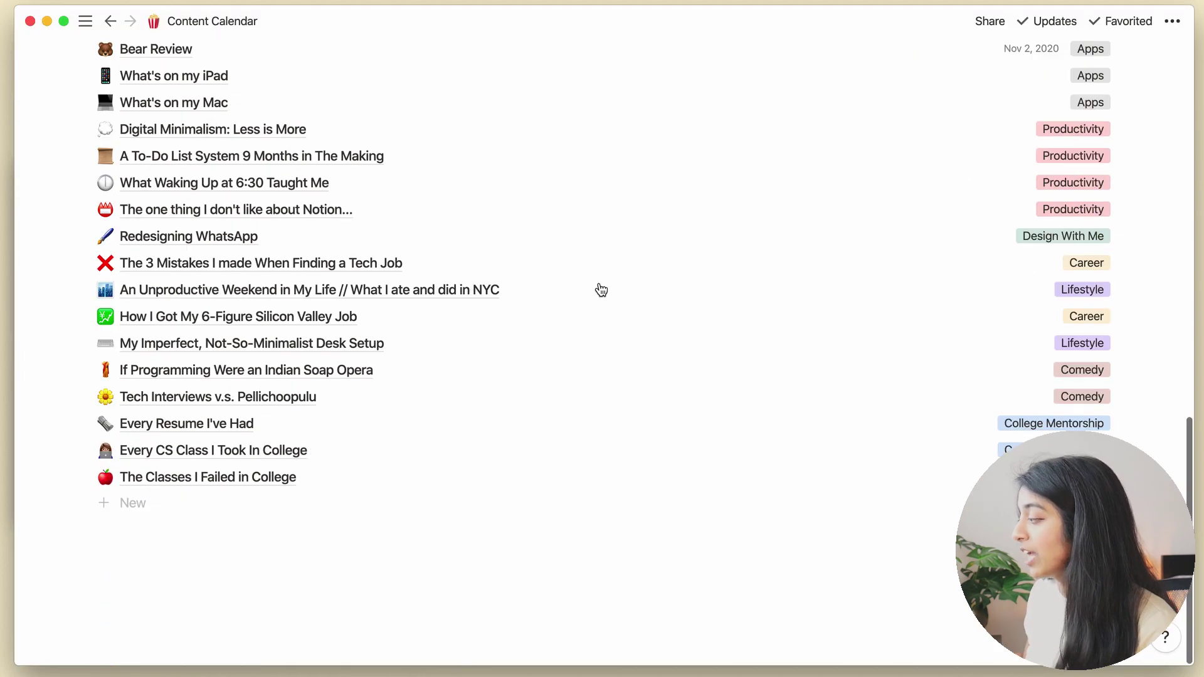
left_click(118, 503)
scroll(375, 457, "down", 1)
left_click(376, 457)
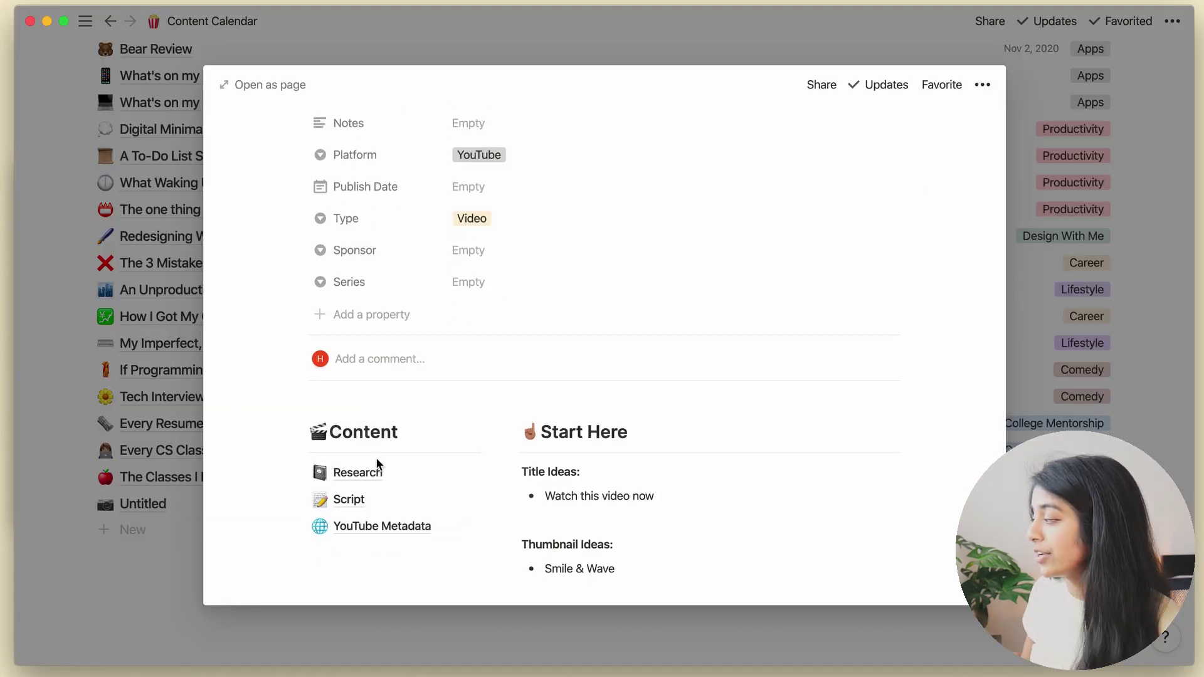
scroll(375, 458, "down", 4)
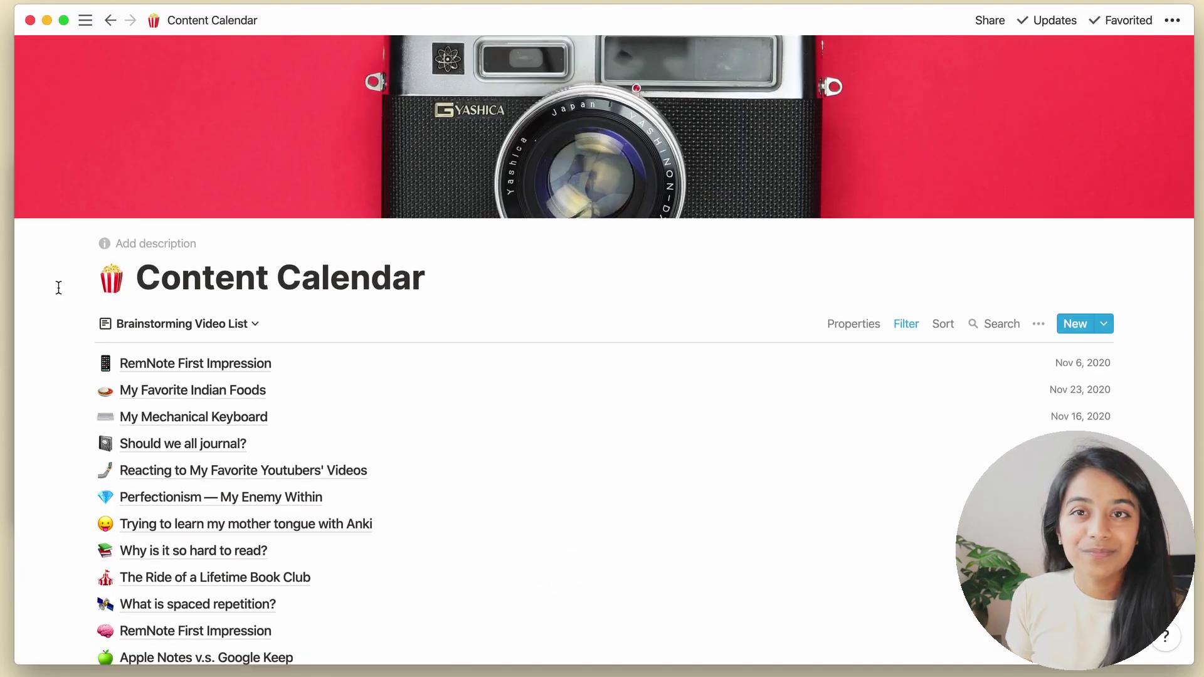
scroll(58, 287, "down", 10)
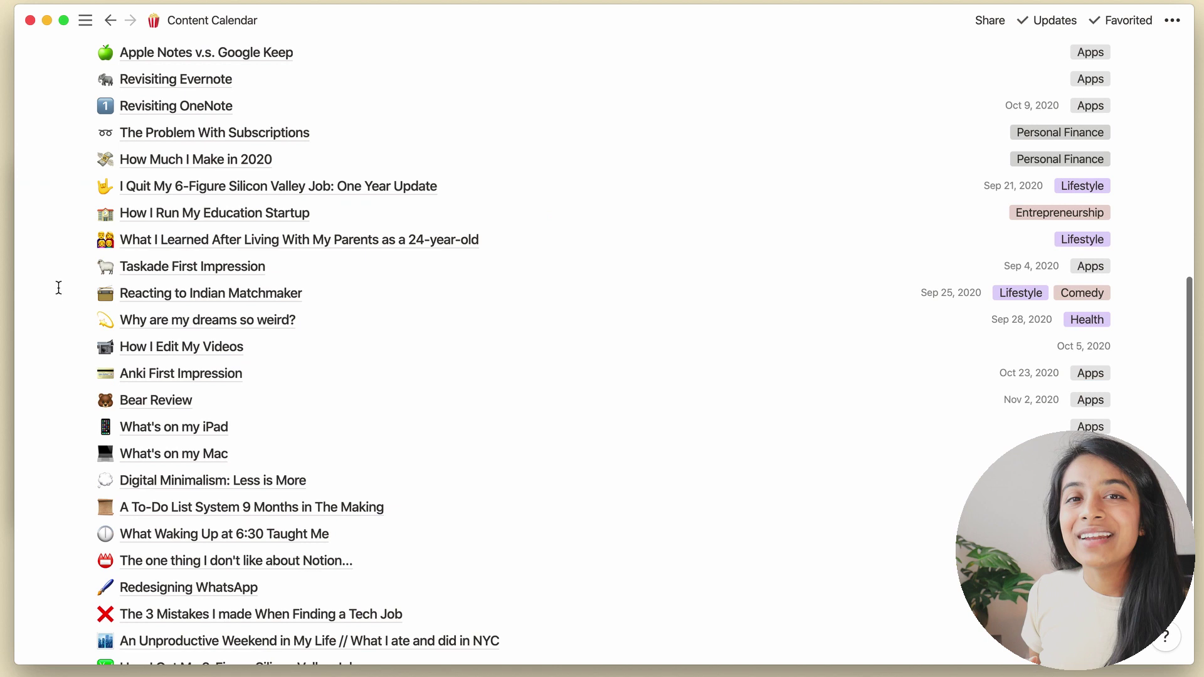
scroll(59, 288, "down", 6)
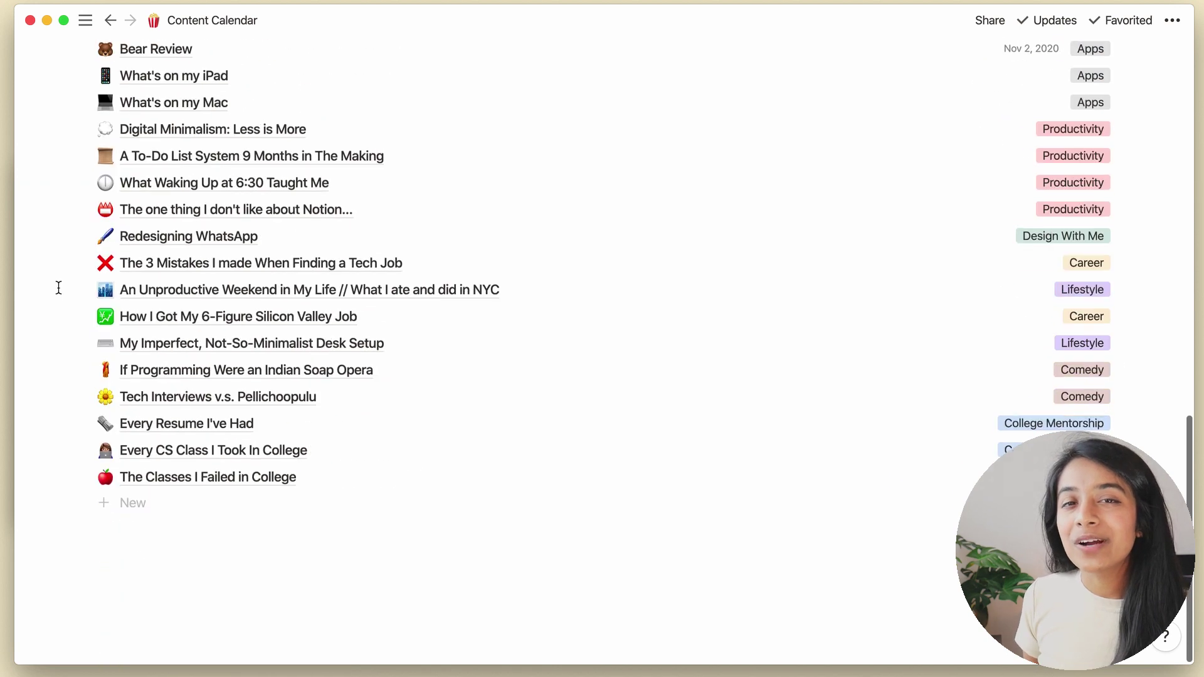
Step: Add a 'my new video' entry from Video Template with Category Productivity and Series Book Club
left_click(125, 502)
type("my new video")
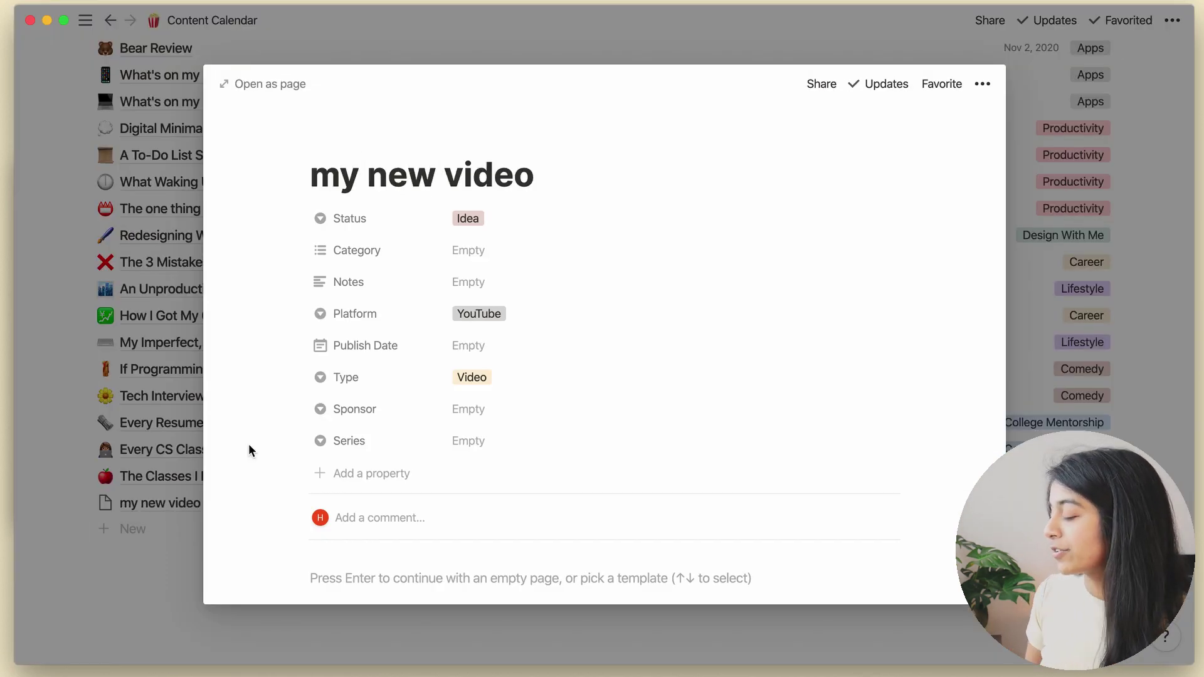
scroll(249, 450, "down", 3)
left_click(403, 379)
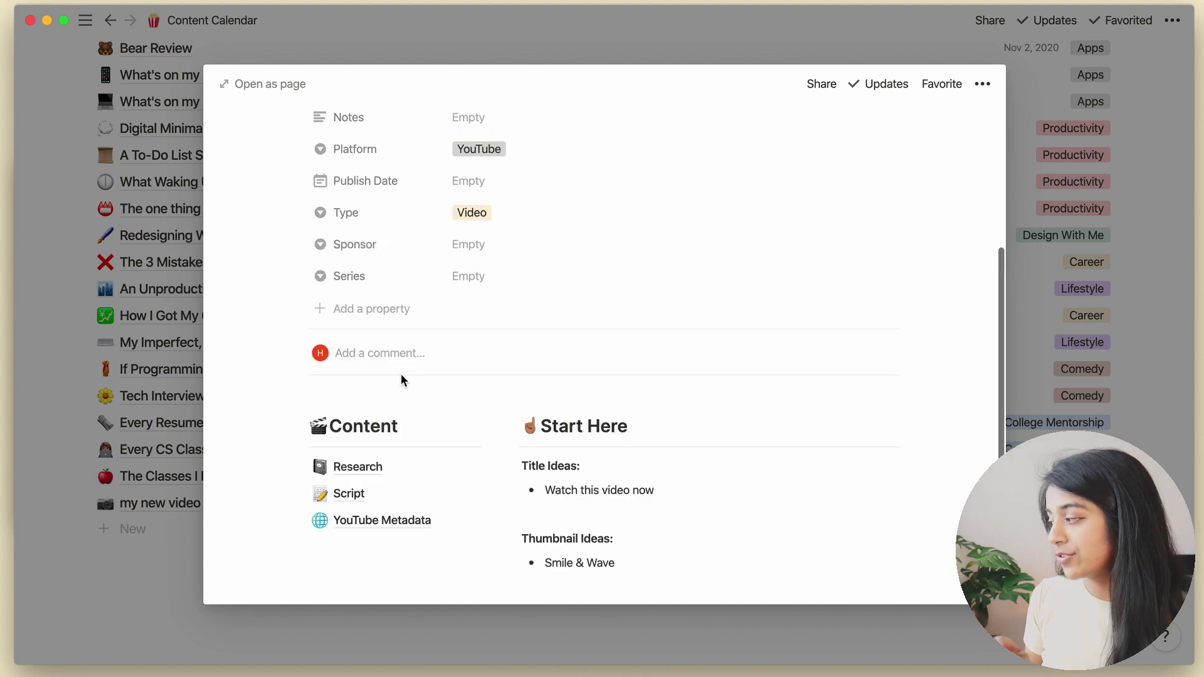
left_click(470, 361)
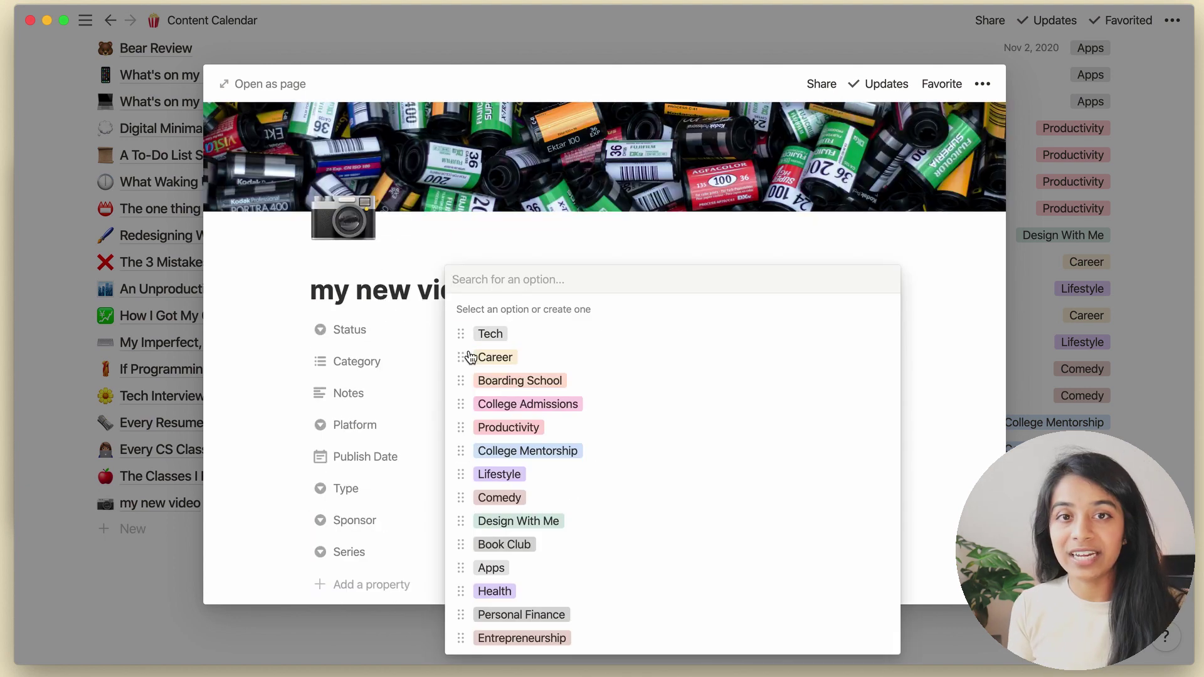
left_click(495, 425)
left_click(468, 552)
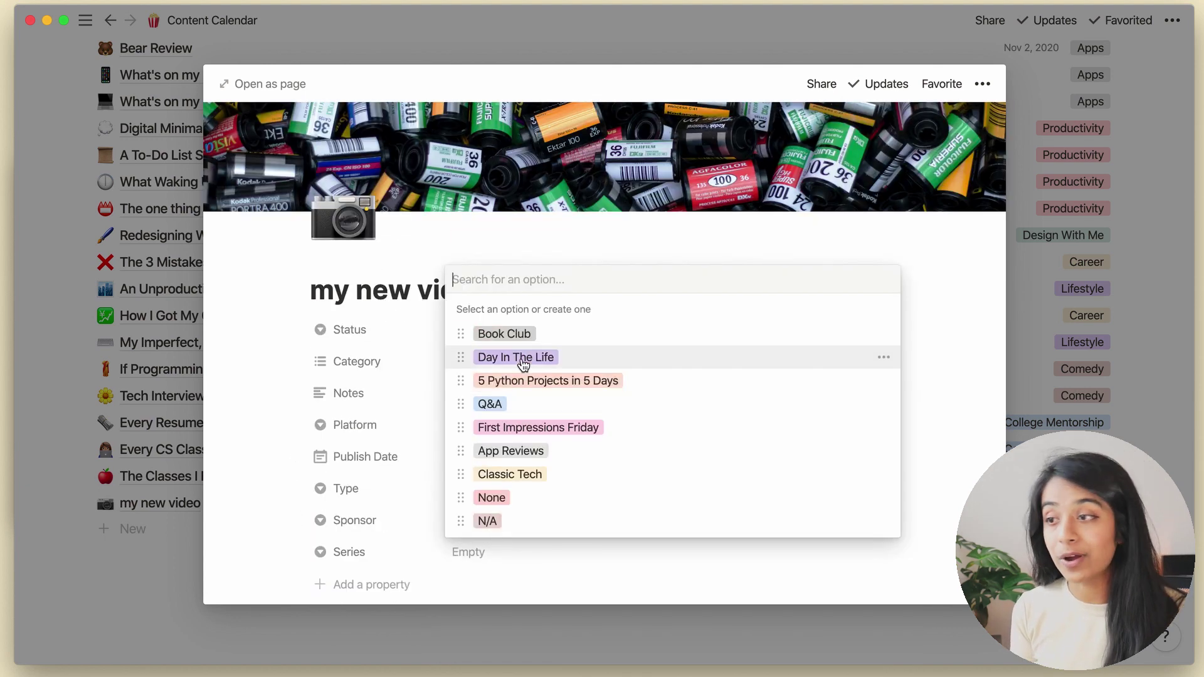
left_click(505, 333)
Step: Write 'the vest video ever: you need to watch this' as the first title idea
scroll(439, 433, "down", 6)
left_click(558, 381)
type("the vest video ever: yo")
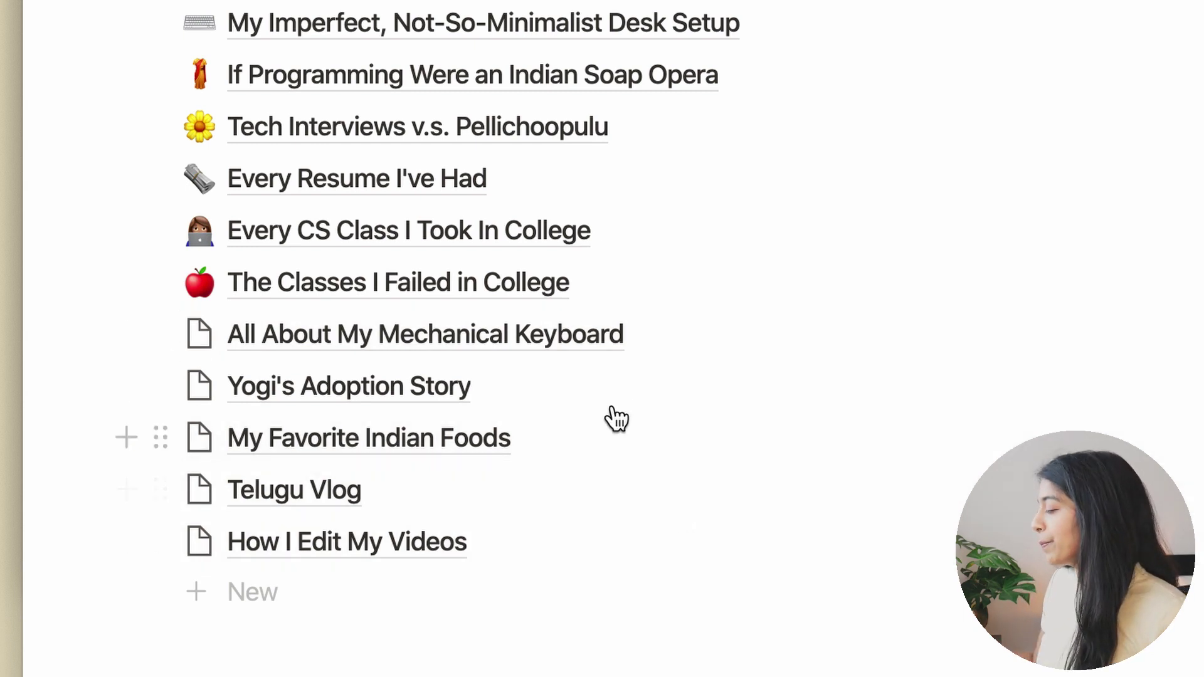
Step: Set the Publish Date of Yogi's Adoption Story to Nov 16, 2020
left_click(488, 394)
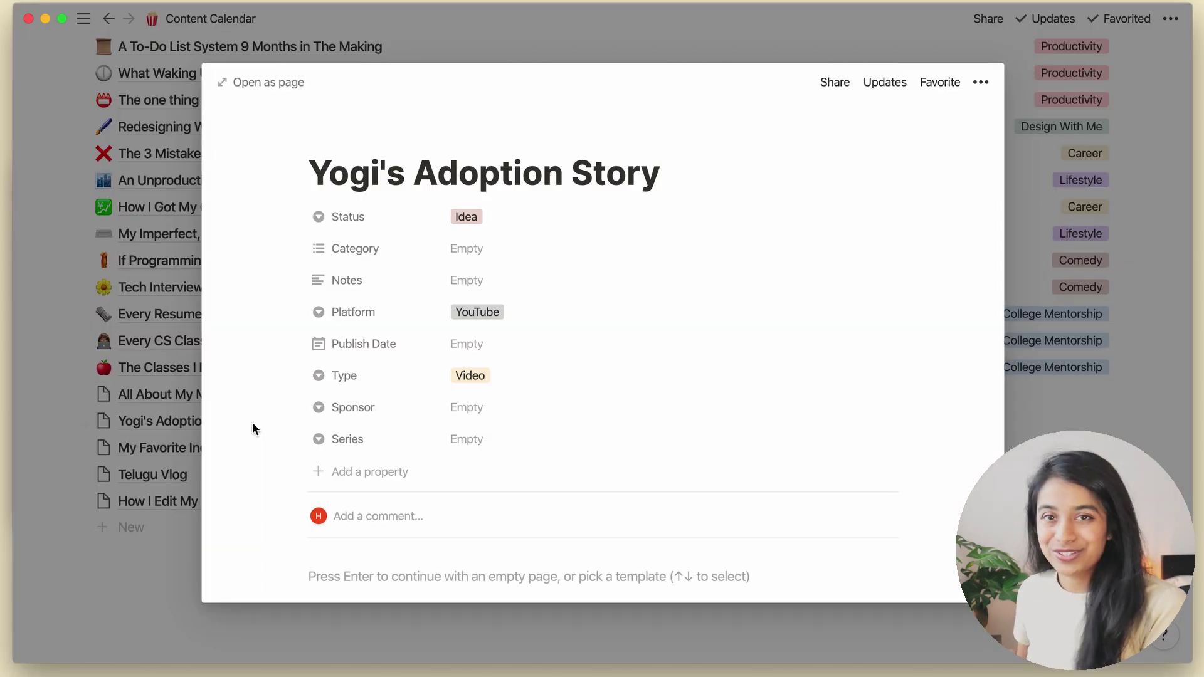
left_click(467, 344)
left_click(638, 260)
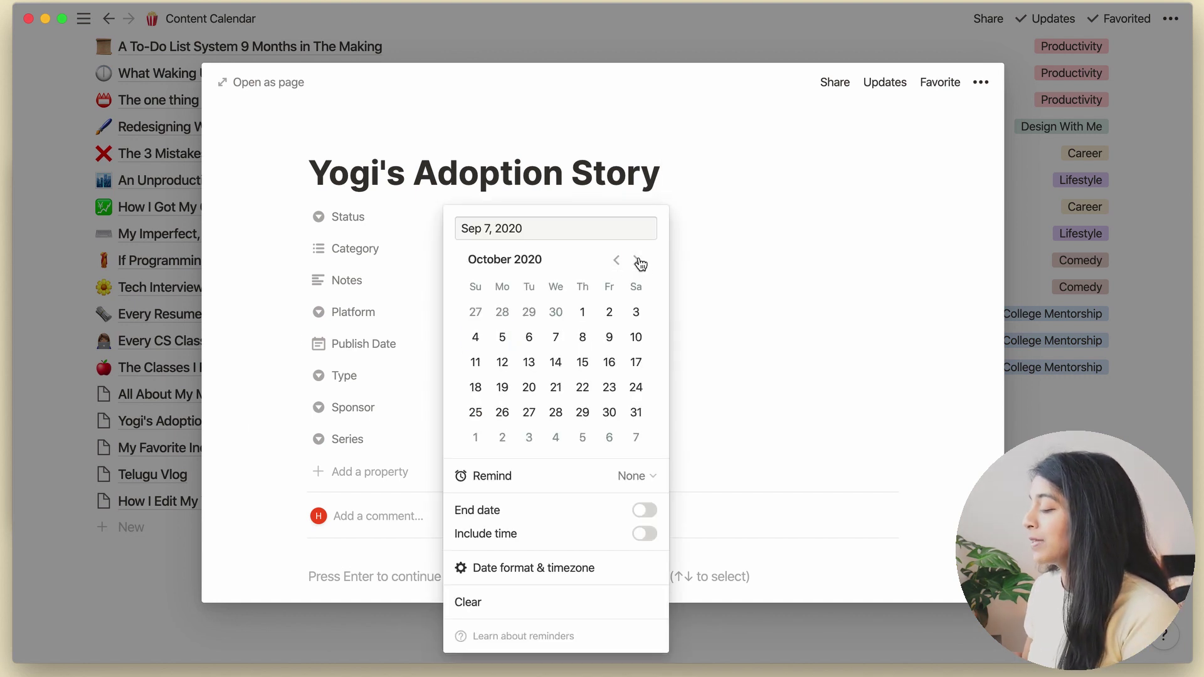
left_click(638, 259)
left_click(280, 489)
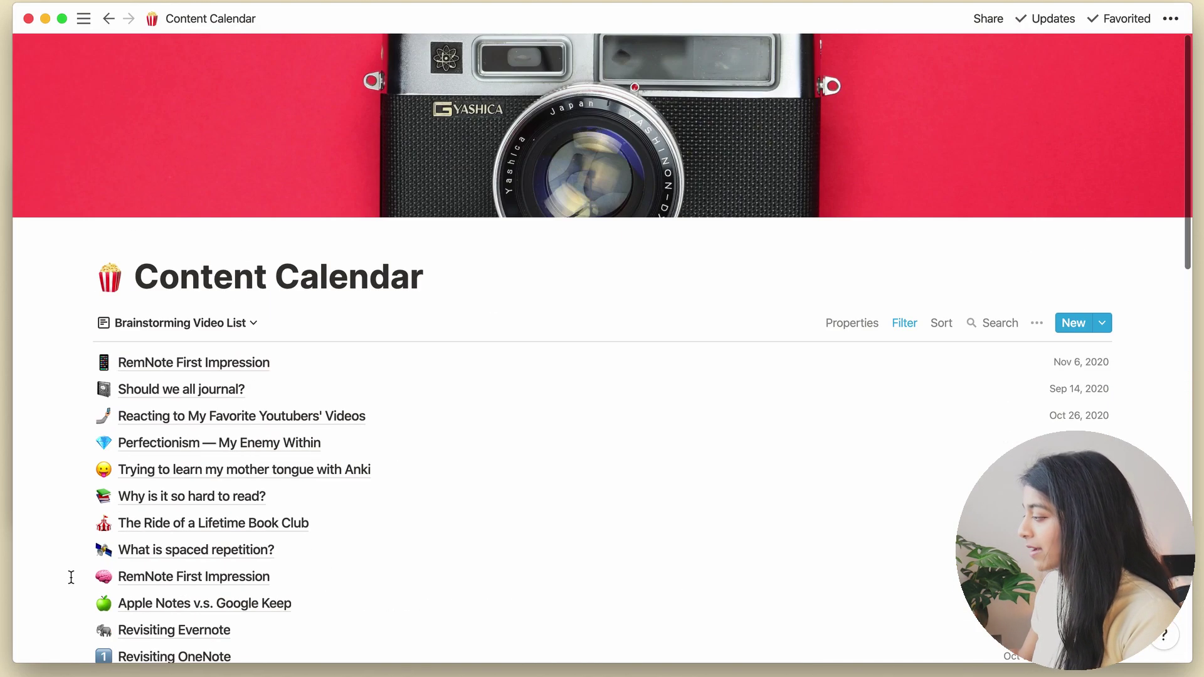
Step: Switch to the Content Calendar - All Videos calendar view
left_click(179, 322)
left_click(179, 400)
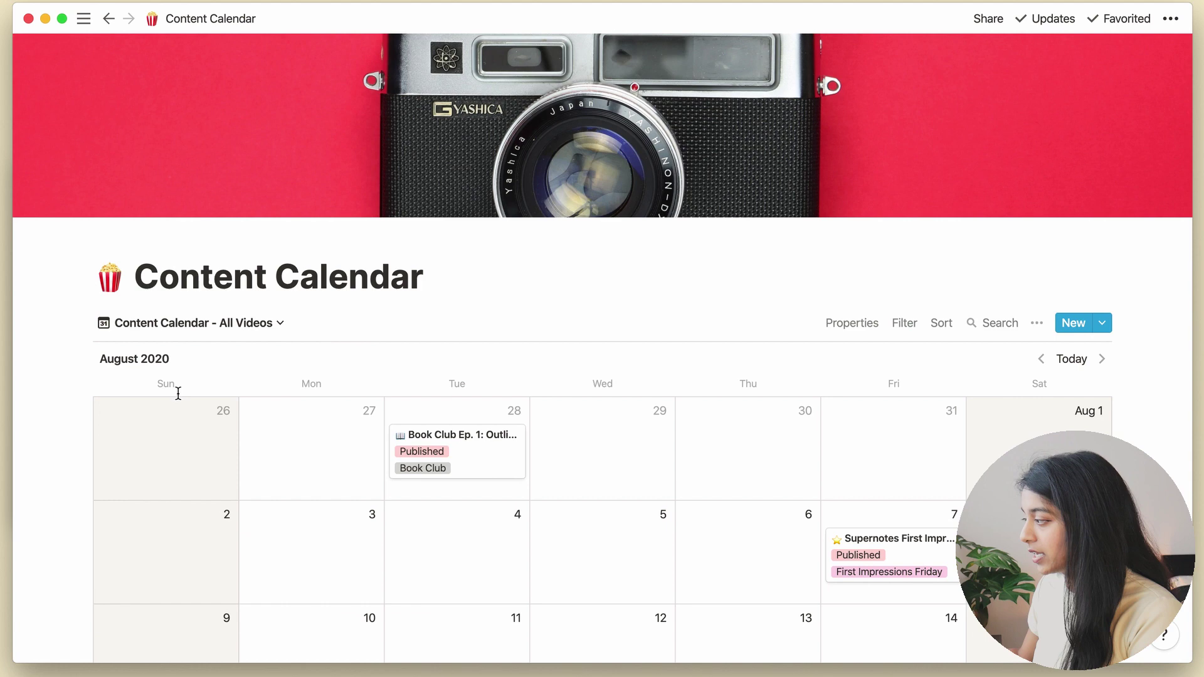
scroll(172, 367, "down", 20)
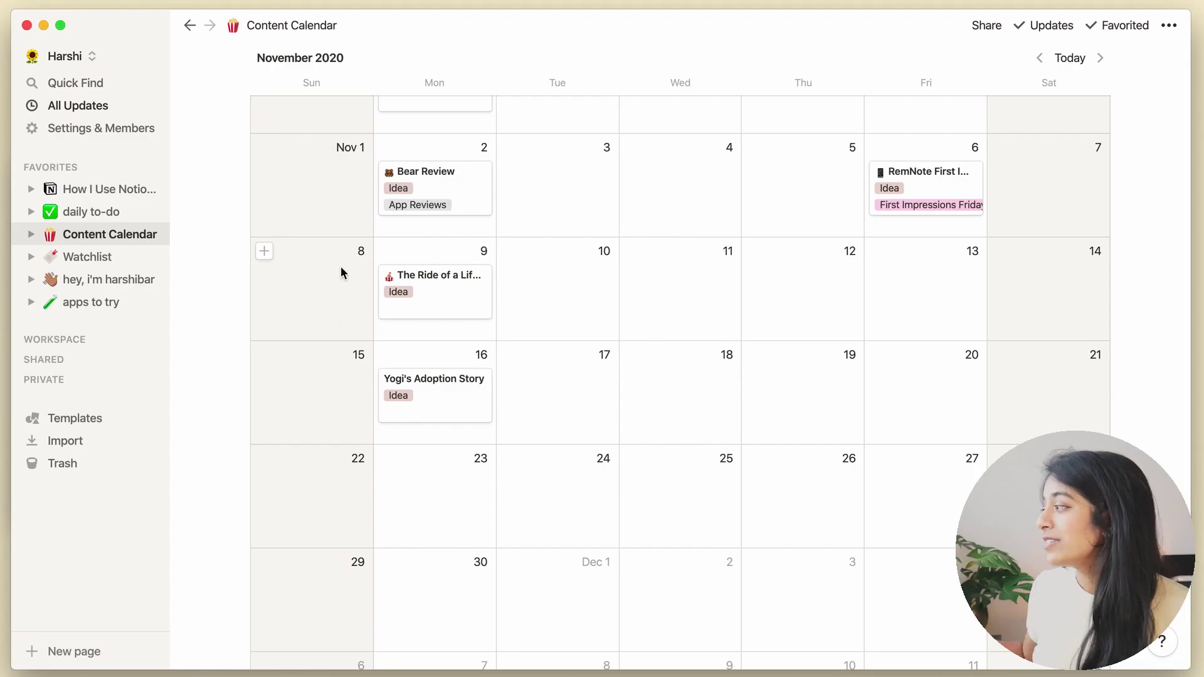
Step: Apply the Video Template to the Yogi's Adoption Story page
left_click(438, 398)
scroll(433, 395, "down", 5)
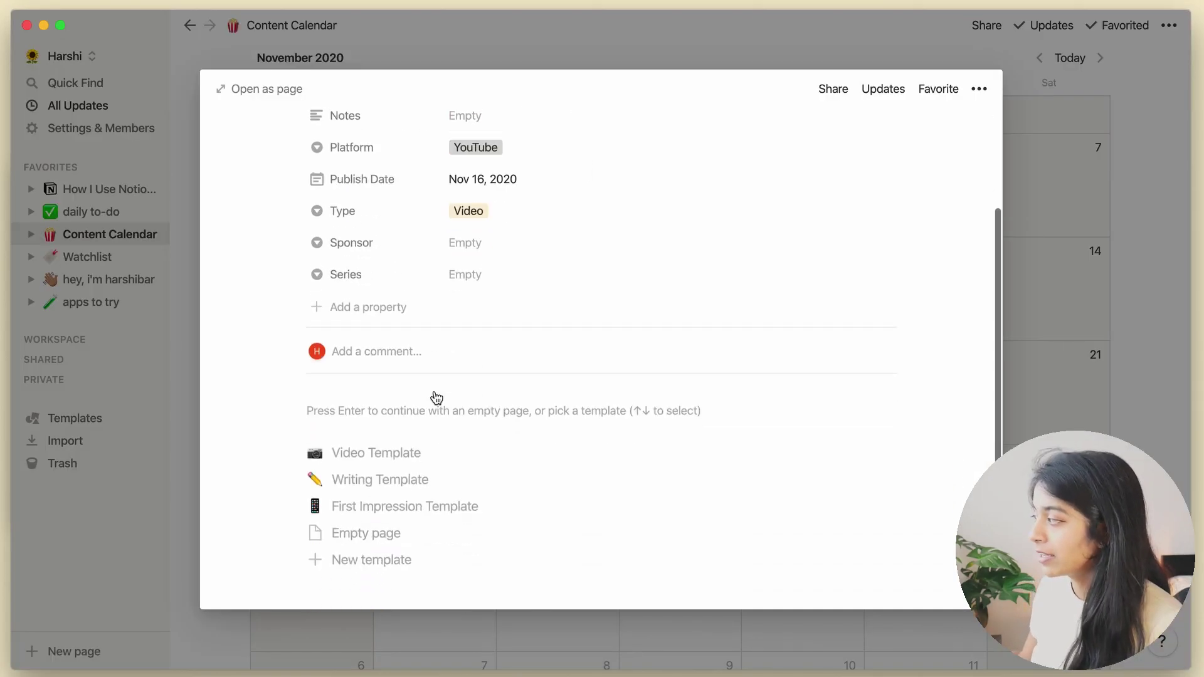
left_click(419, 419)
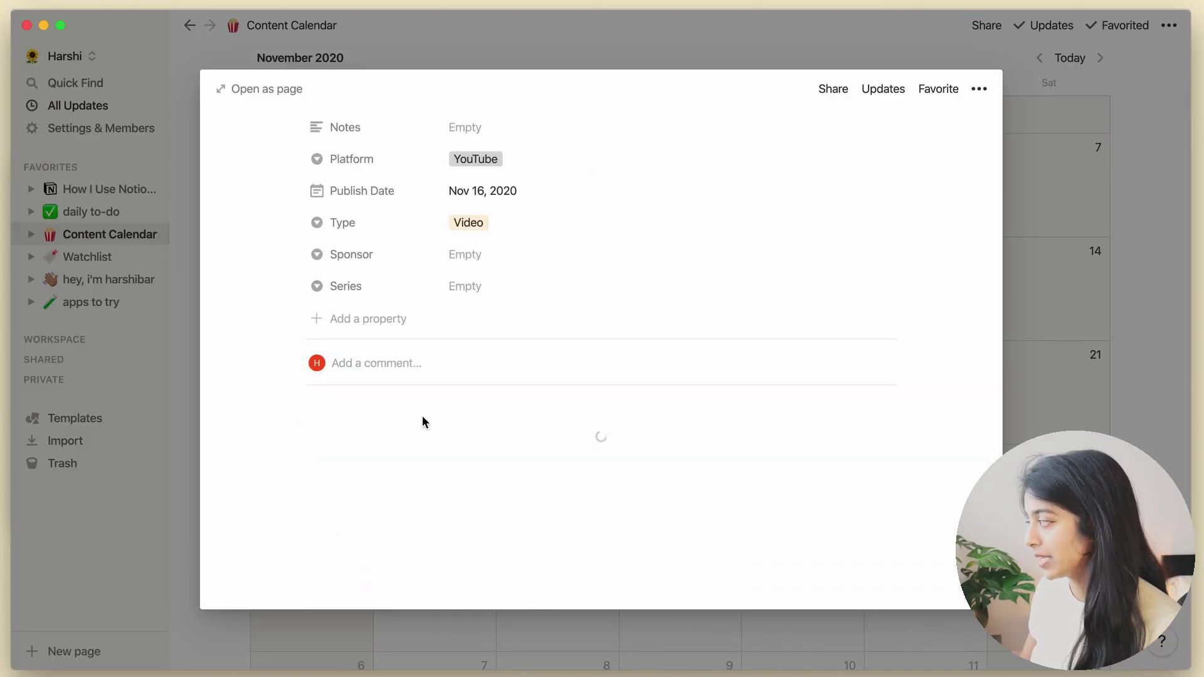
scroll(423, 415, "down", 5)
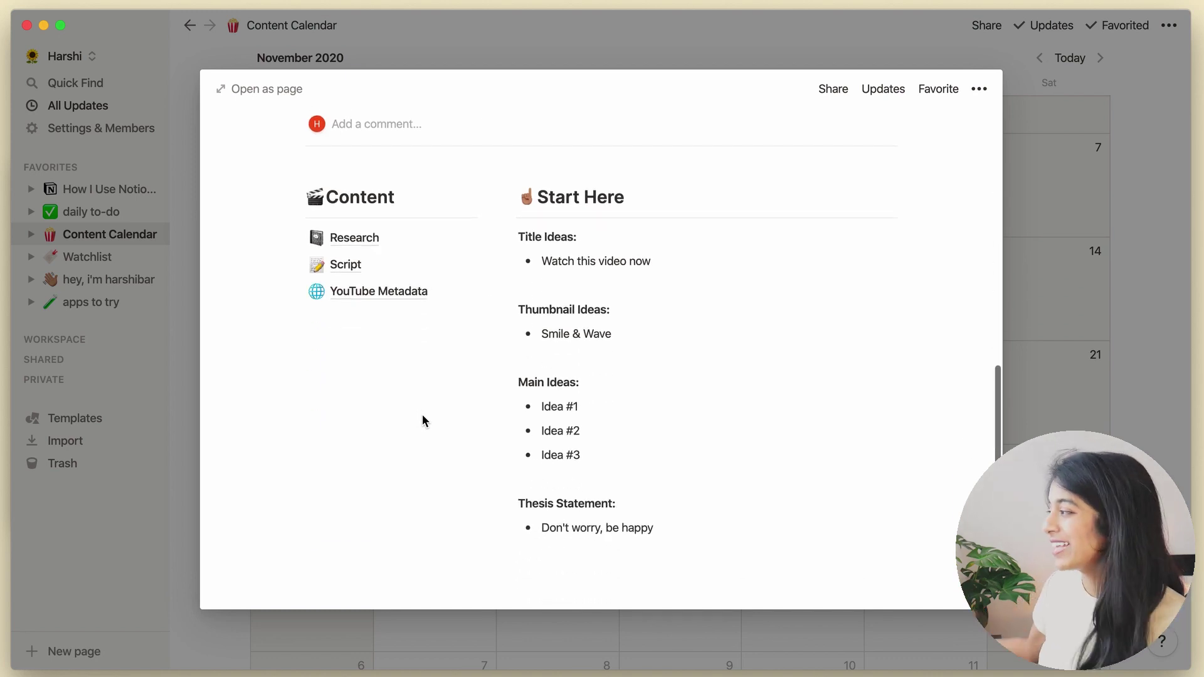
scroll(423, 415, "up", 10)
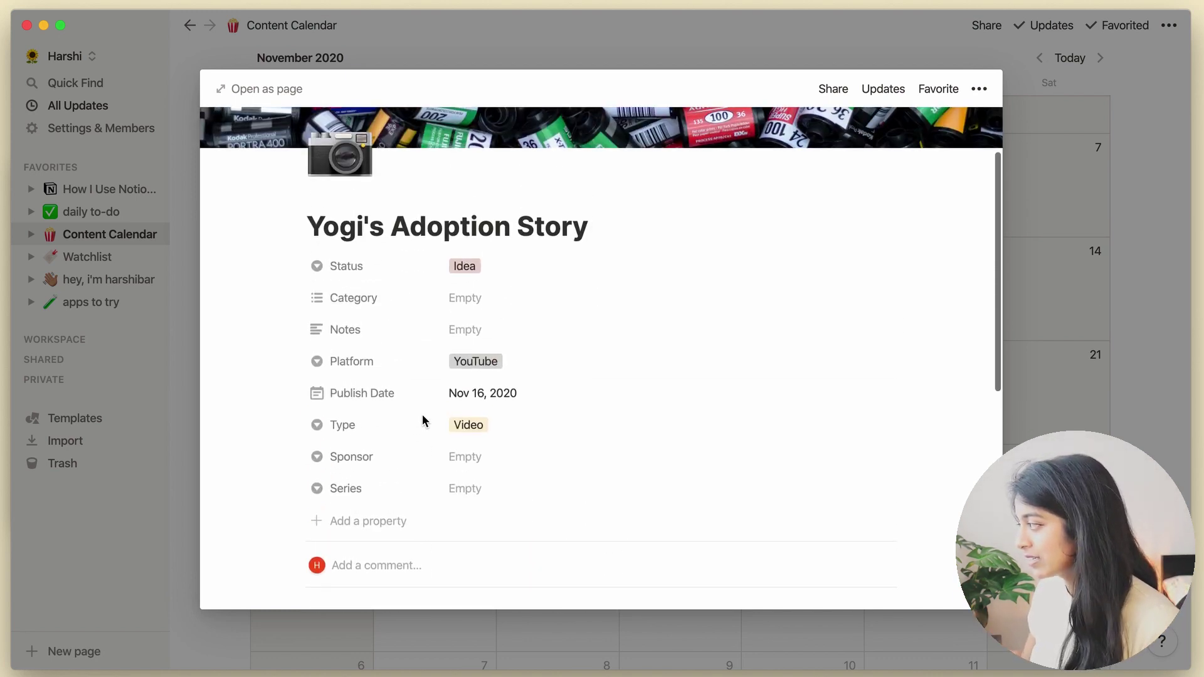
Step: Set Status Planning and Category Lifestyle, and write notes on adopting Yogi and big life changes
left_click(505, 278)
left_click(529, 301)
left_click(511, 339)
type("why i chose to adopt, how i found y")
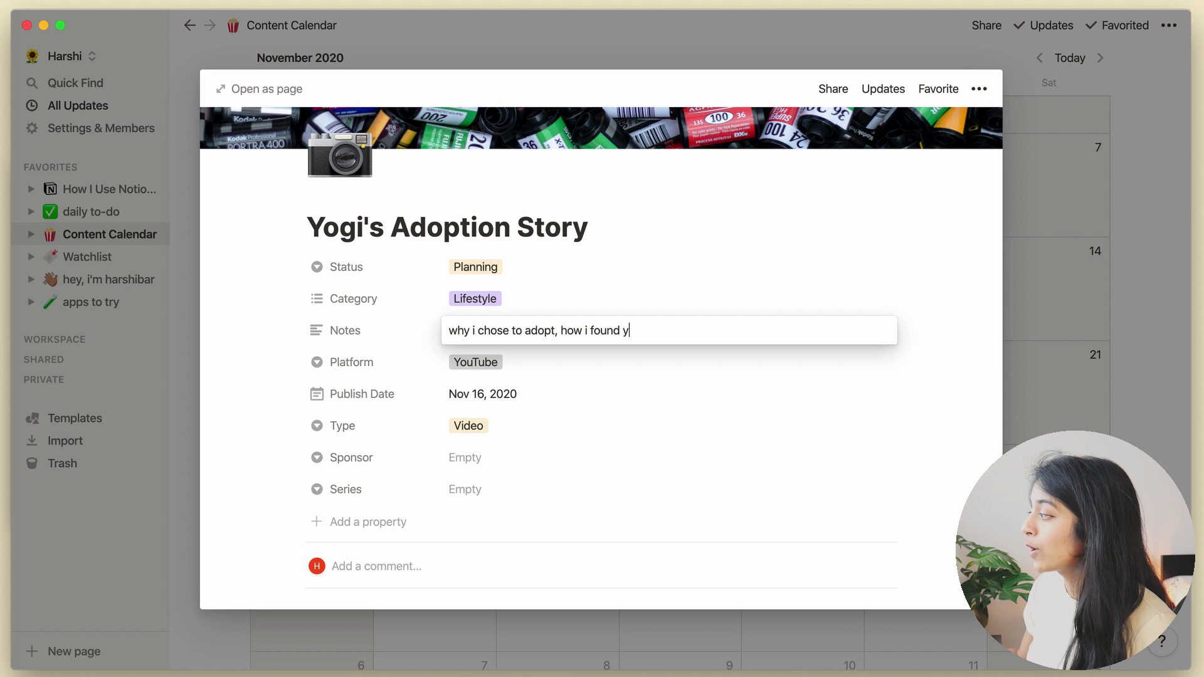
type("ogi, how he helped me adjust to big life cha")
type("nges")
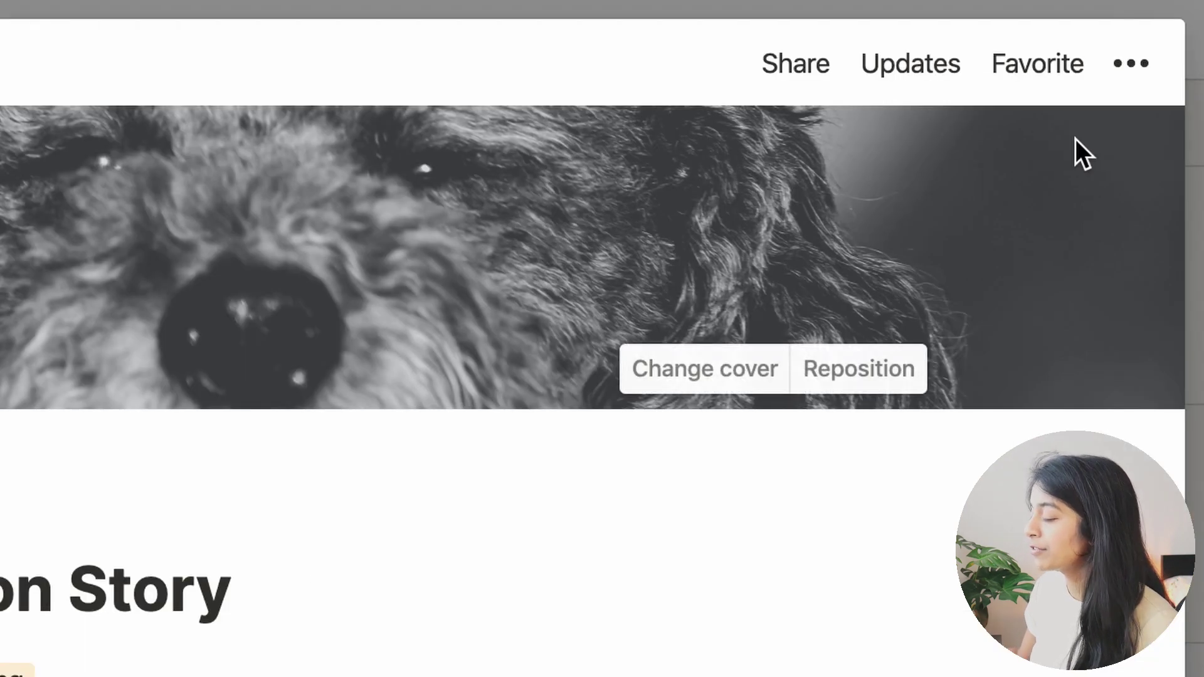
Step: Add the page to Favorites
left_click(1047, 73)
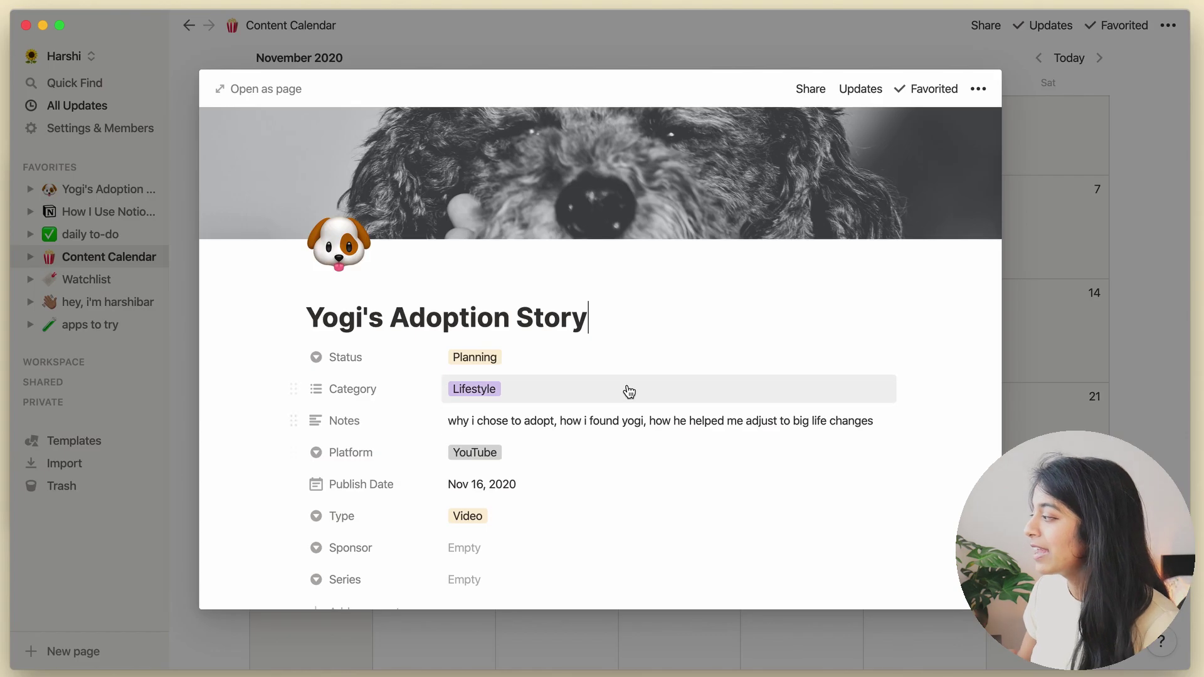
scroll(629, 392, "down", 10)
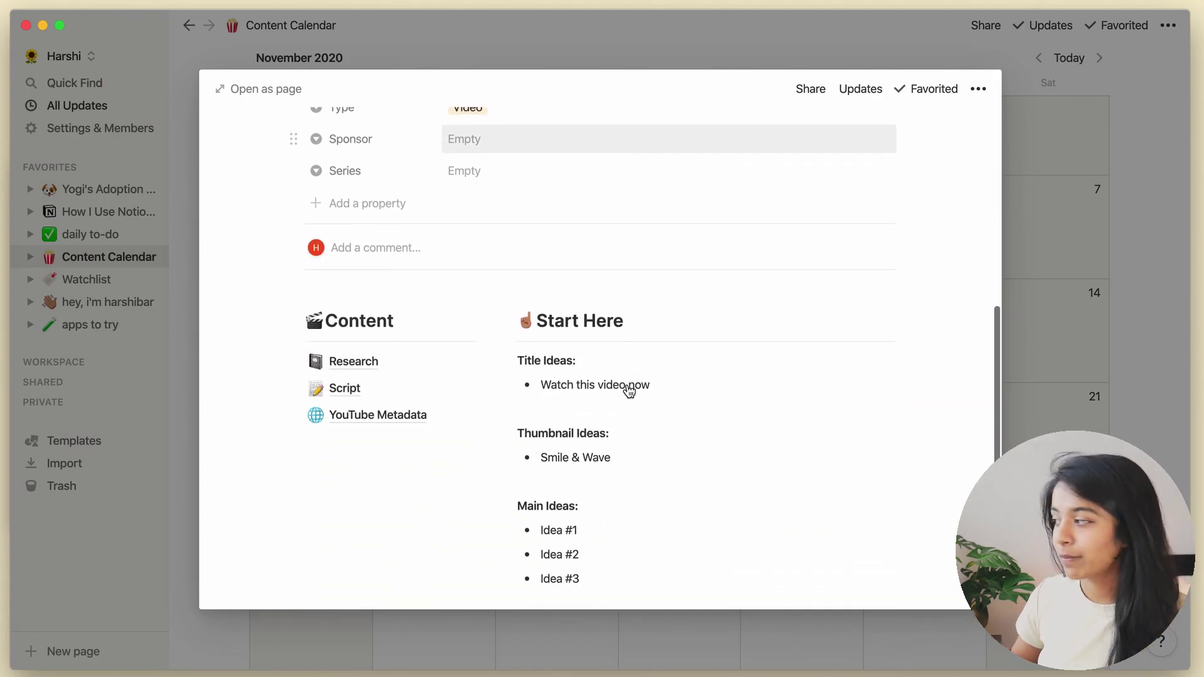
scroll(627, 383, "down", 3)
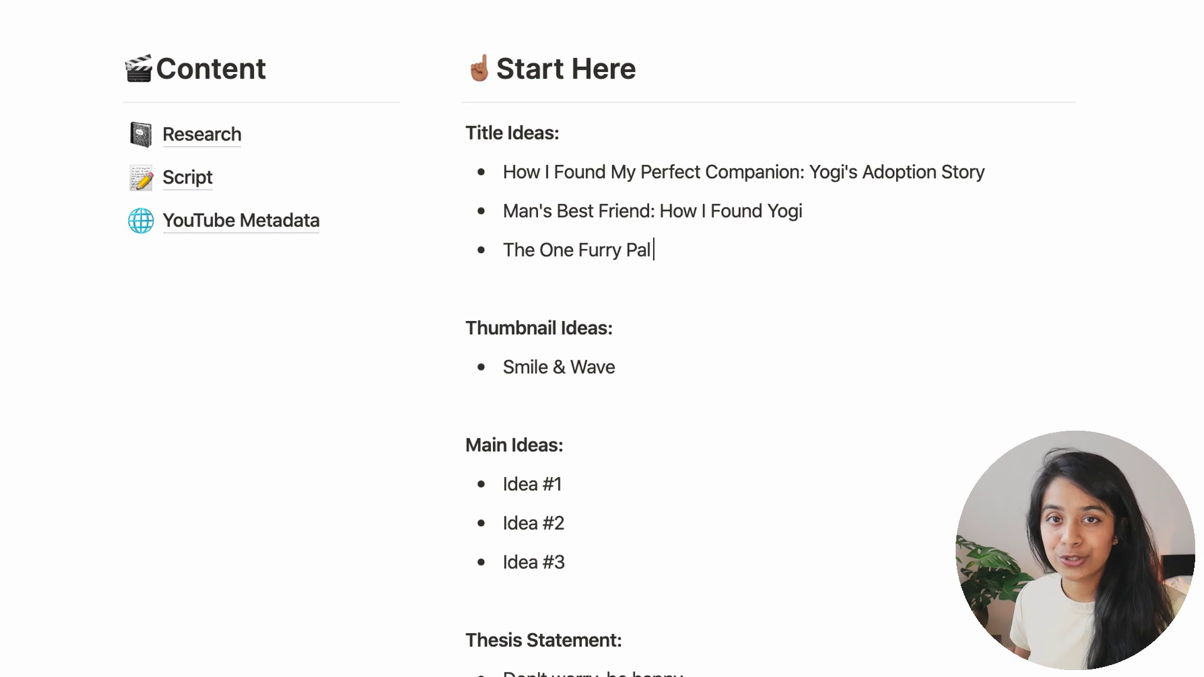
Step: Add title ideas 'I Need' and 'Adopt' and give Man's Best Friend a yellow background
type("I Need")
key("Return")
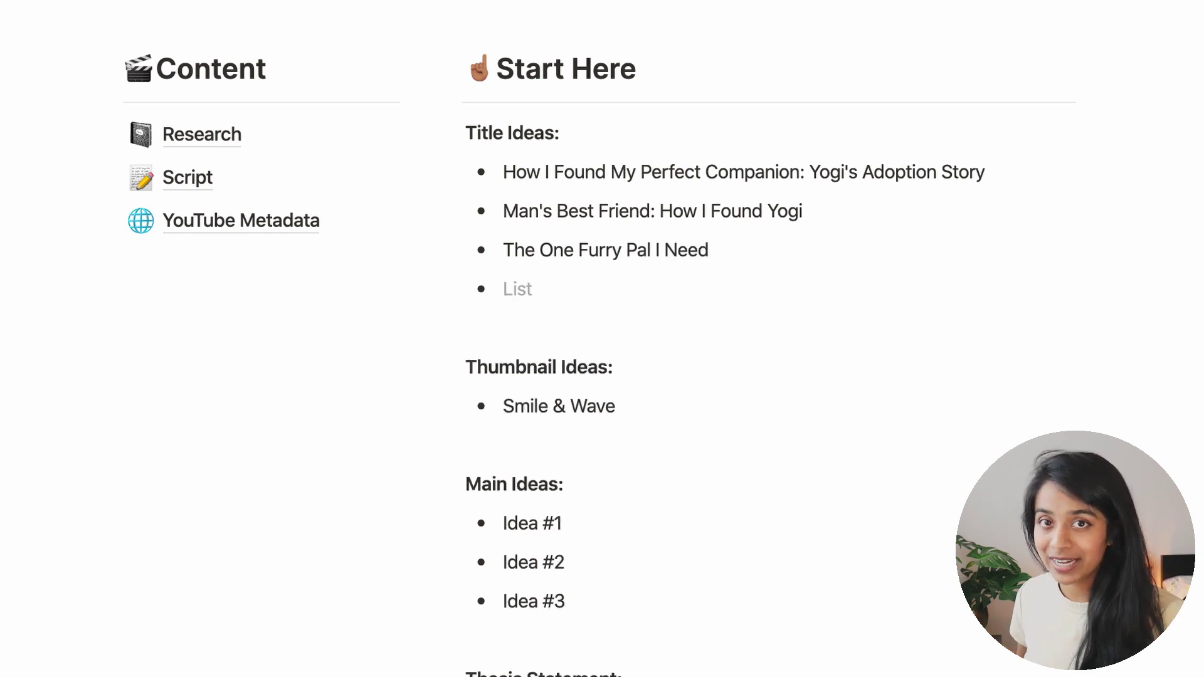
key("Return")
type("Adopting This Dog Changed My Life - 58")
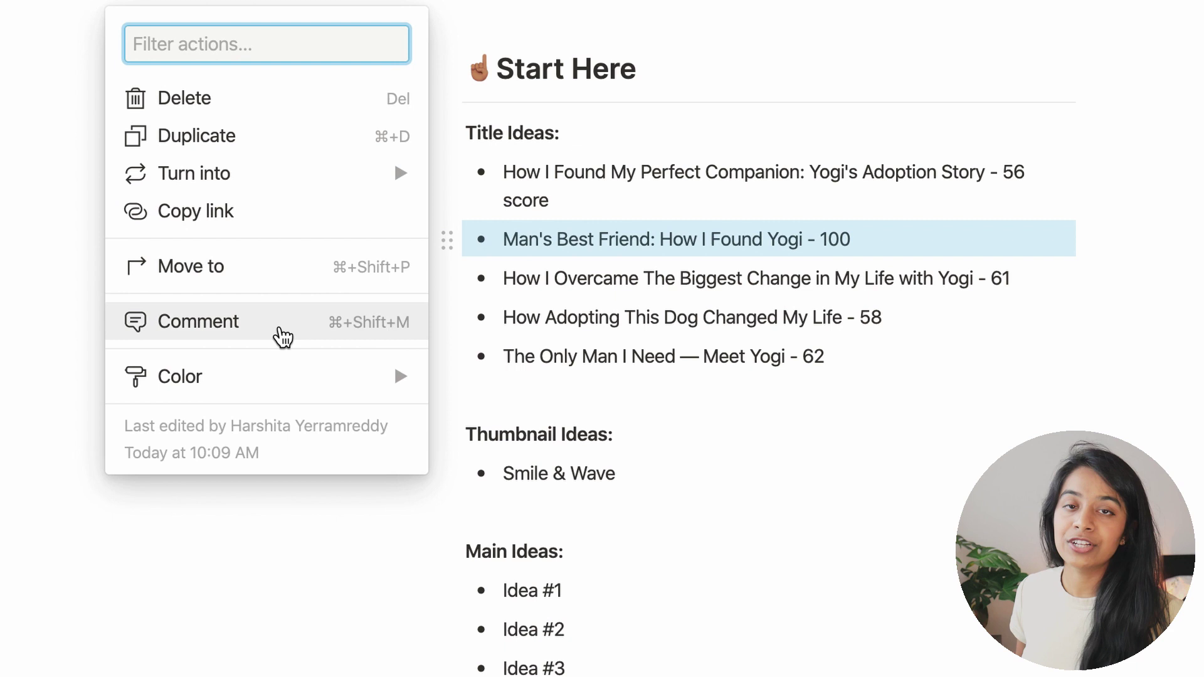
mouse_move(276, 379)
scroll(552, 583, "down", 3)
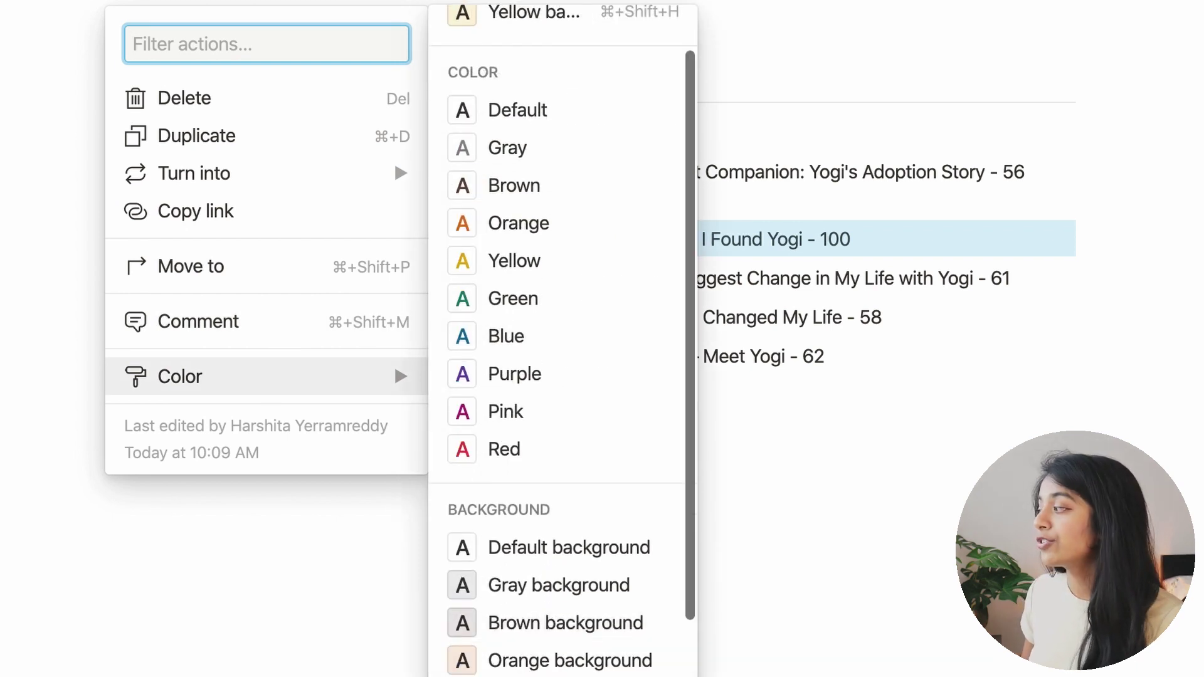
left_click(669, 557)
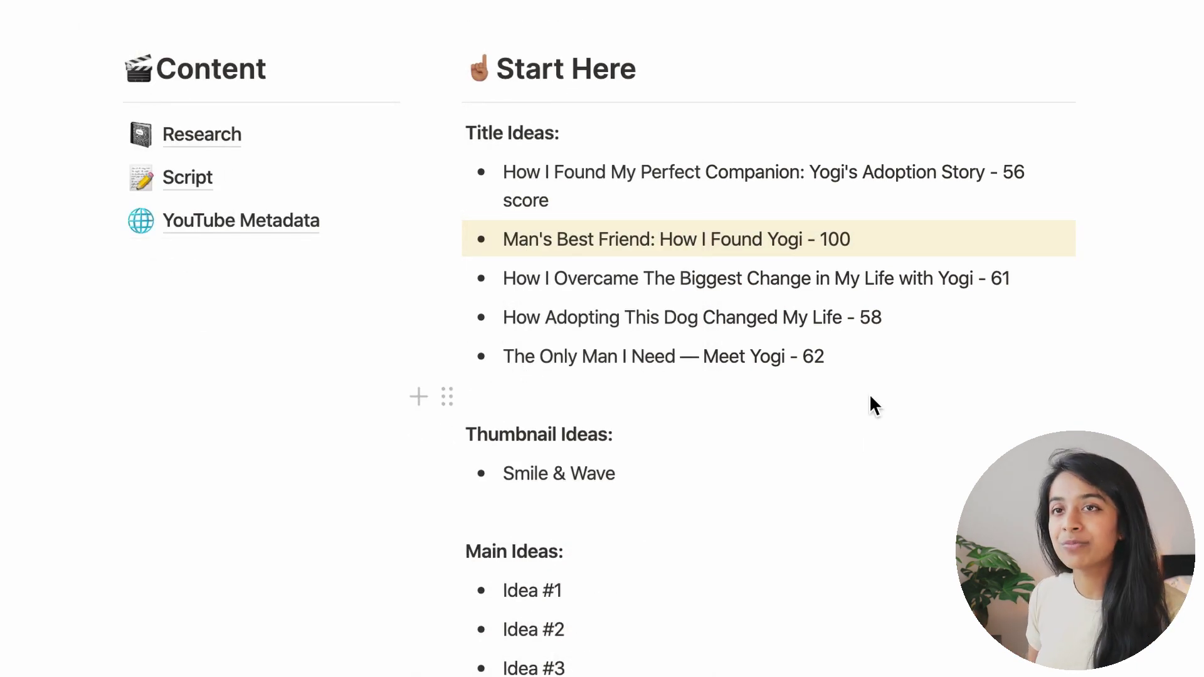
scroll(725, 344, "down", 3)
Step: Replace the Smile & Wave idea with main ideas beginning 'Why I always wanted a dog'
triple_click(609, 367)
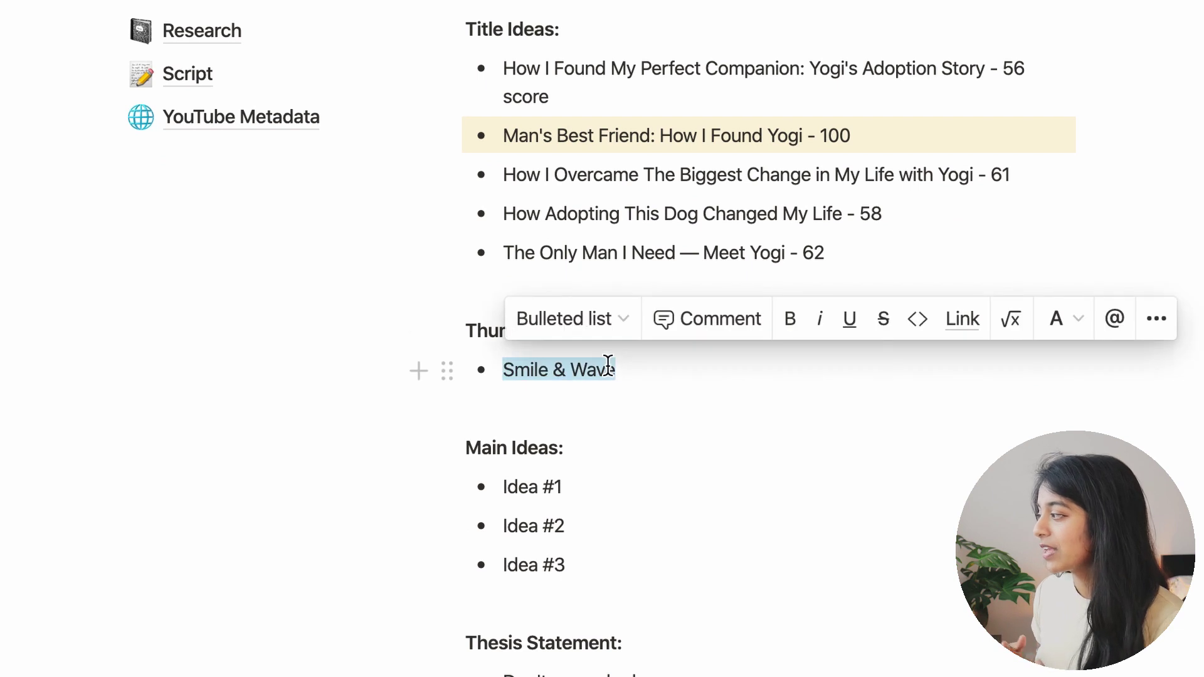
type("st Friend")
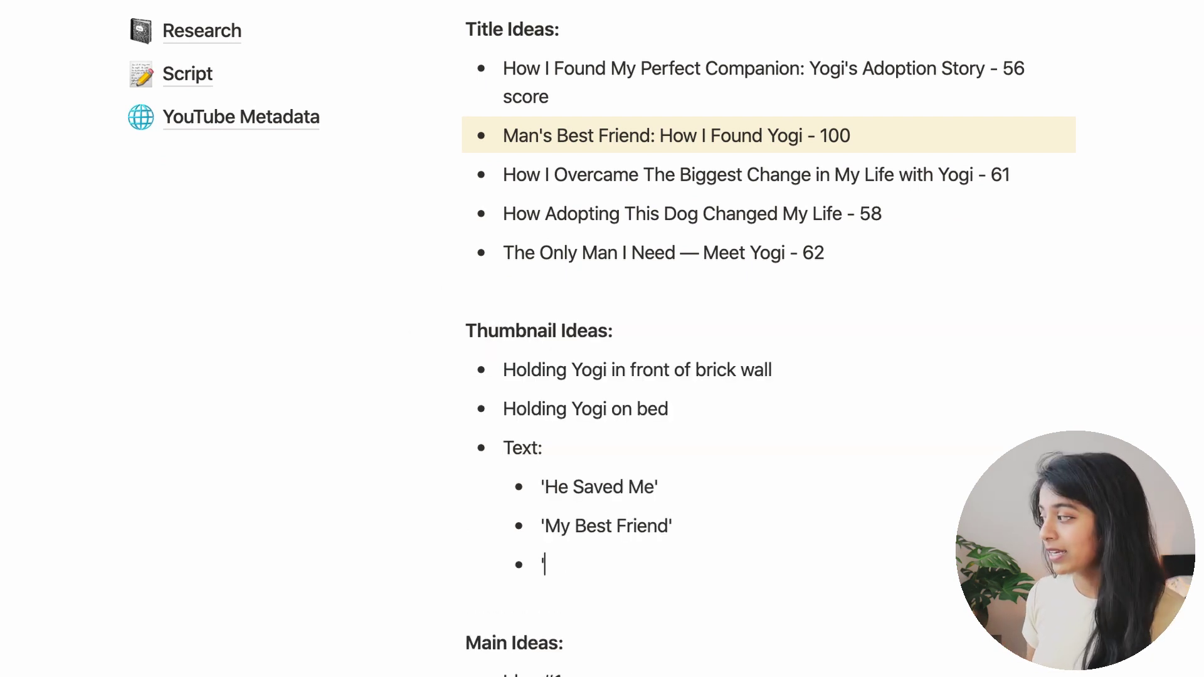
type("Why")
type(" I always wanted")
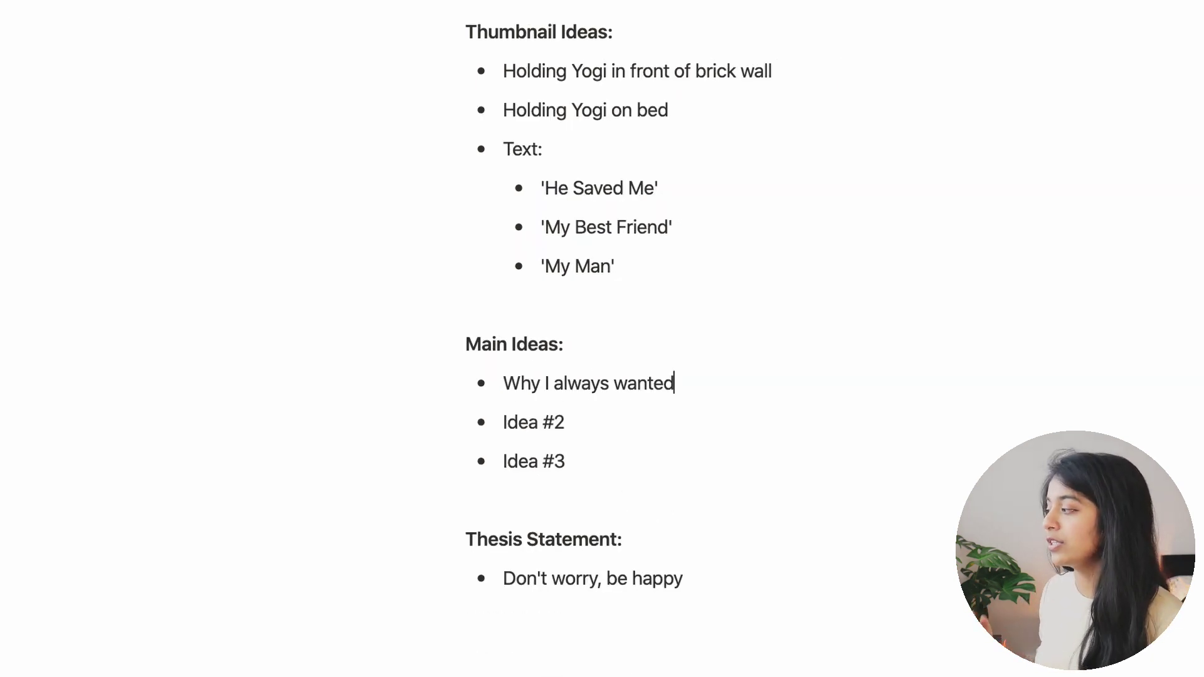
type(" a dog")
key("Return")
type("Why I chose to adopt")
key("Return")
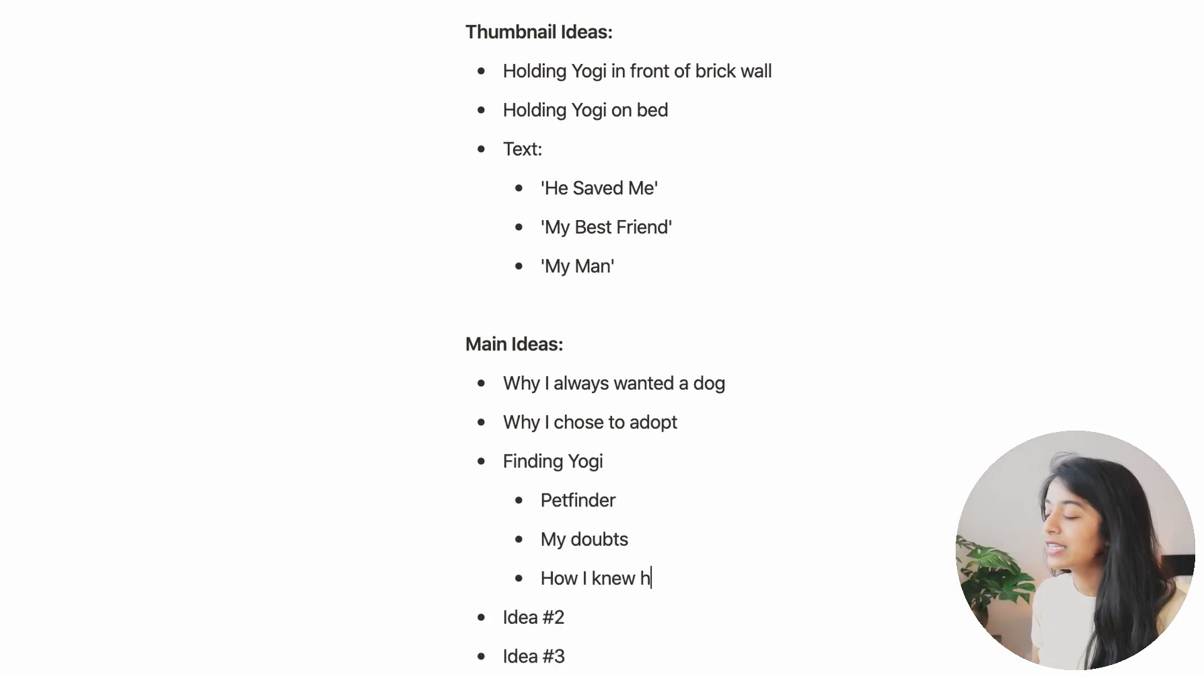
type("e was the one")
Step: Replace Idea #2 with Initial Challenges, The other changes in my life, and coping with loneliness
scroll(597, 454, "down", 3)
triple_click(596, 454)
key("BackSpace")
type("Initial Chall")
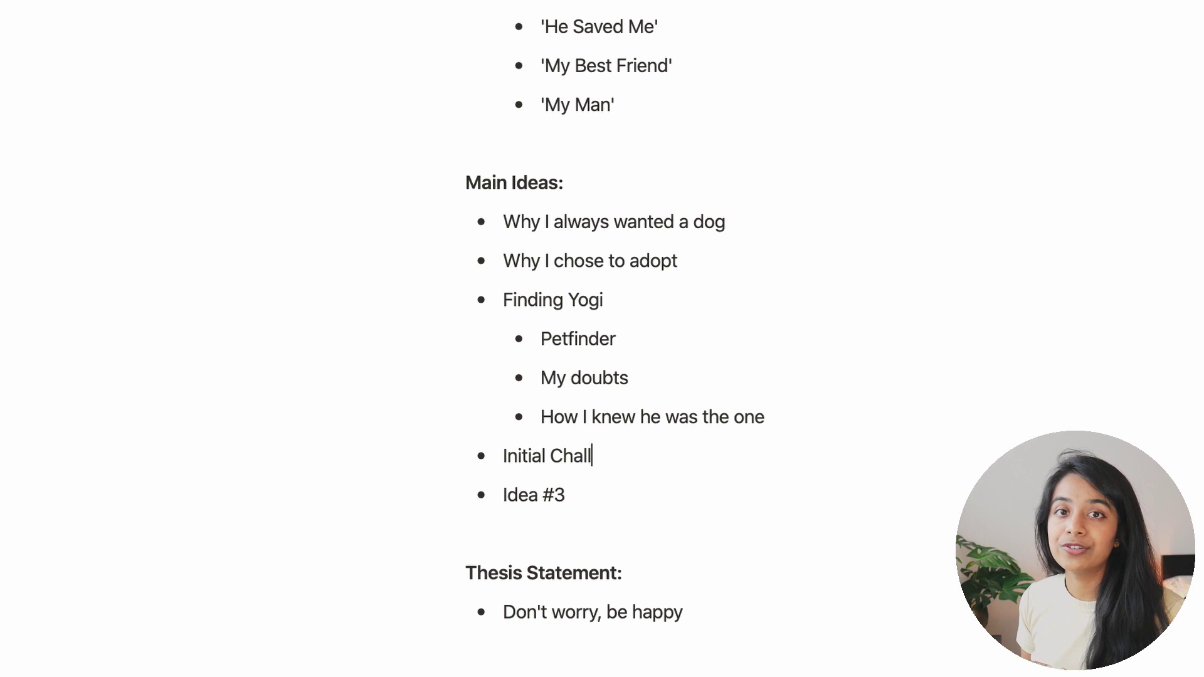
type("enges")
key("Return")
type("The other changes in my life")
key("Return")
type("How he helped me cope with uncertainty and loneliness")
Step: Add sub-points Companion and Responsibility that pays off under Why I always wanted a dog
left_click(726, 222)
key("Return")
key("Tab")
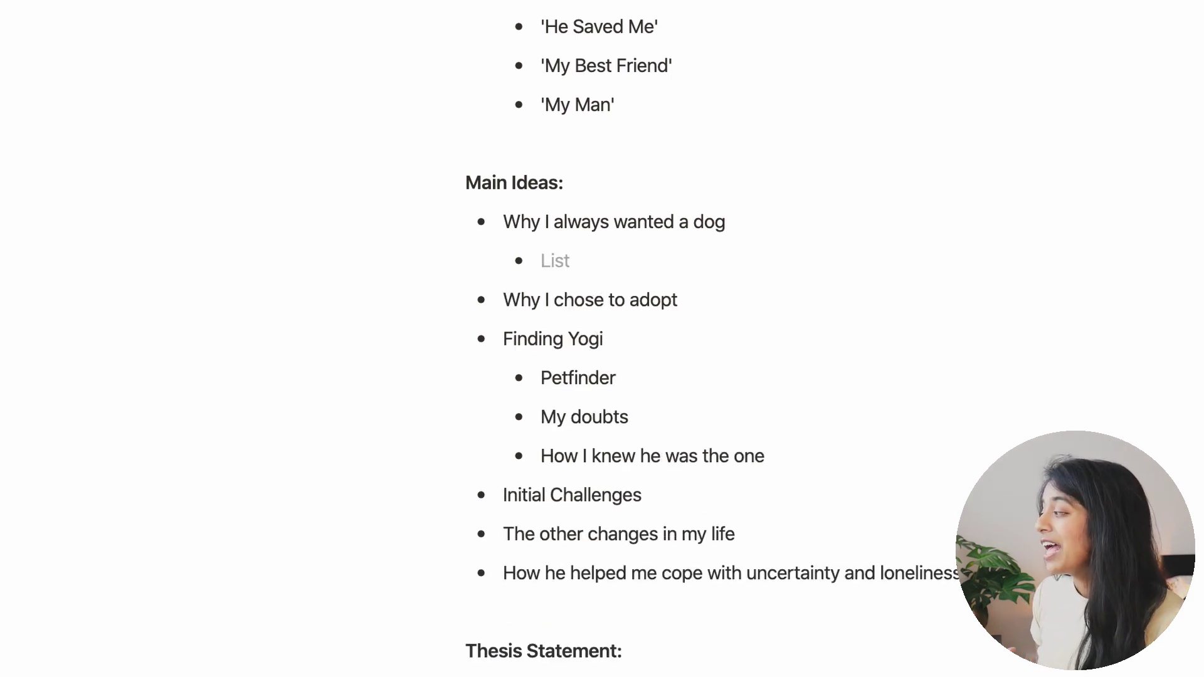
type("Companion")
key("Return")
type("Responsibility that pays off")
Step: Add sub-points We got puppies before and Ethics around dog breeding under Why I chose to adopt
left_click(678, 338)
key("Return")
key("Tab")
type("We got puppies before")
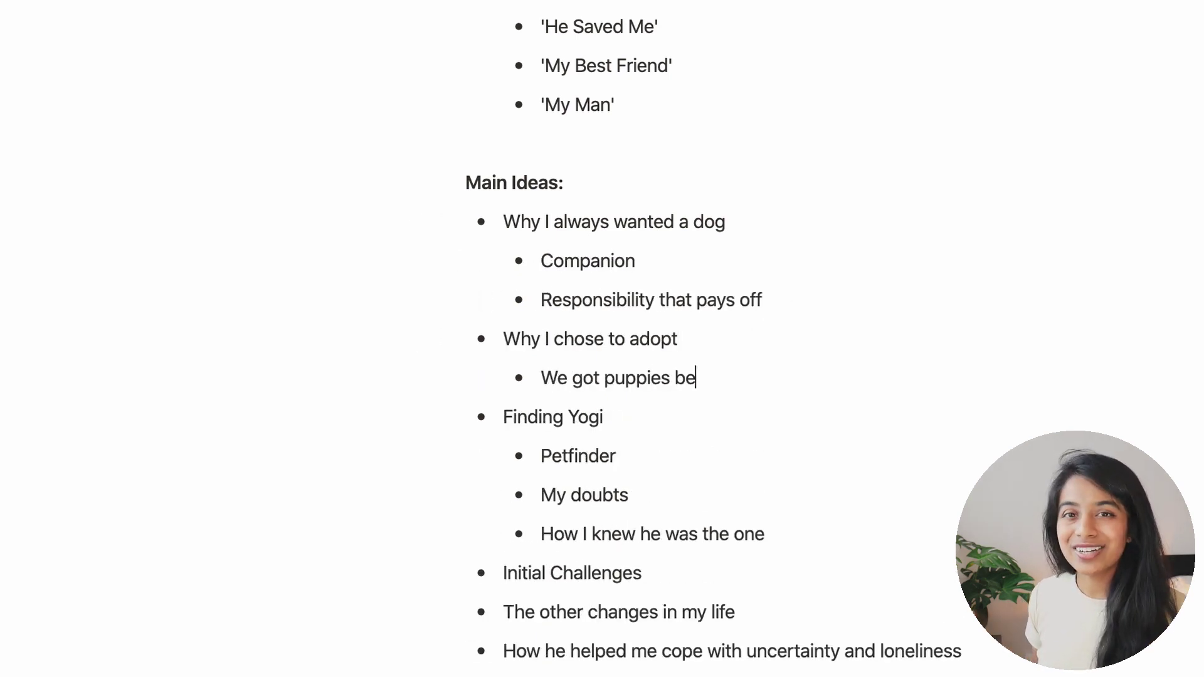
key("Return")
type("Ethics around dog breeding")
Step: Add the sub-point Time committment under Initial Challenges
scroll(677, 379, "down", 4)
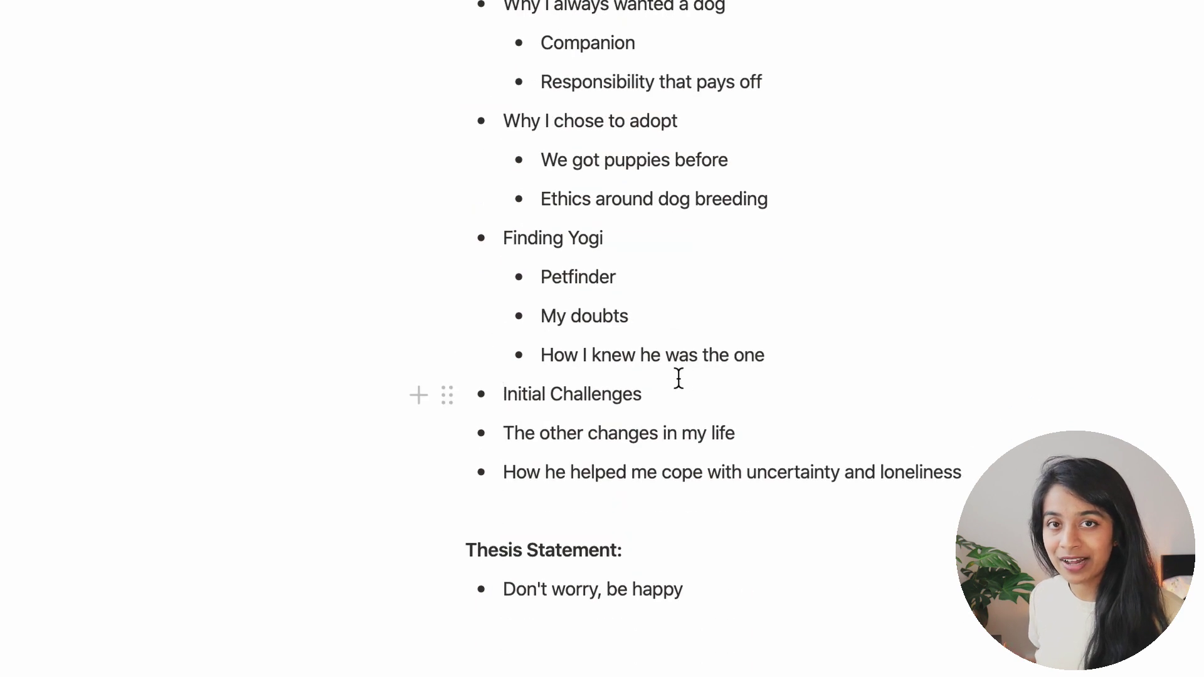
left_click(678, 393)
key("Return")
key("Tab")
type("Time committment")
key("Return")
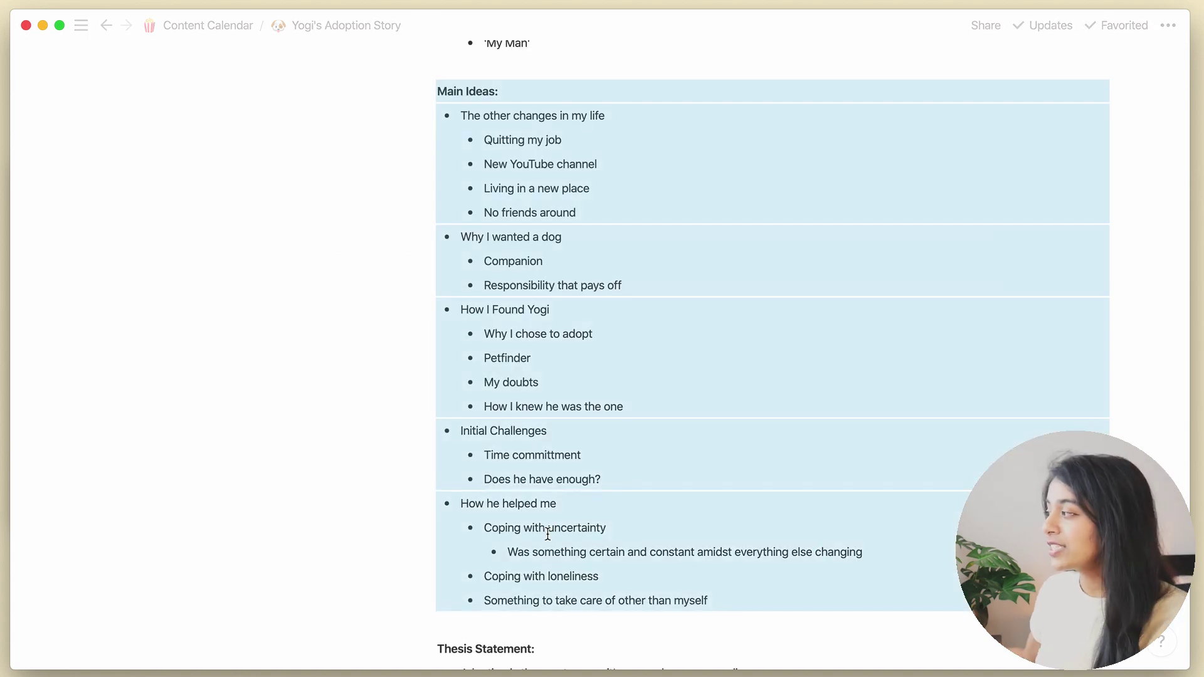
Step: Paste the Main Ideas outline into the Script page and write the Intro paragraph
scroll(549, 532, "up", 6)
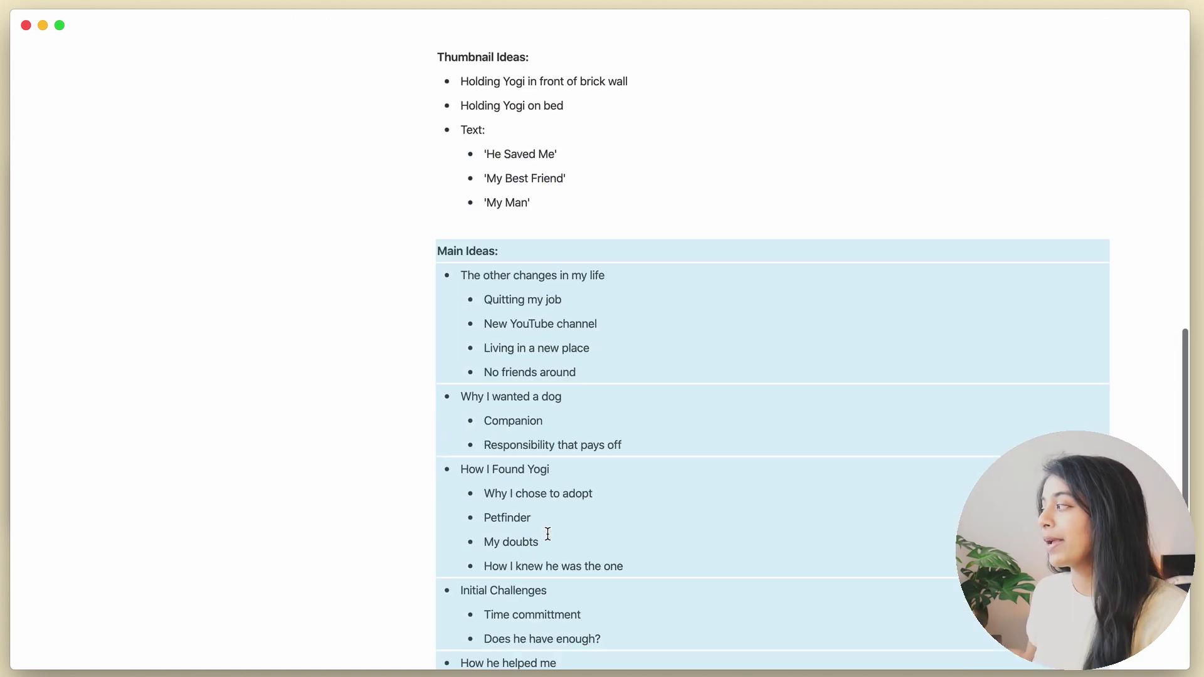
left_click(127, 123)
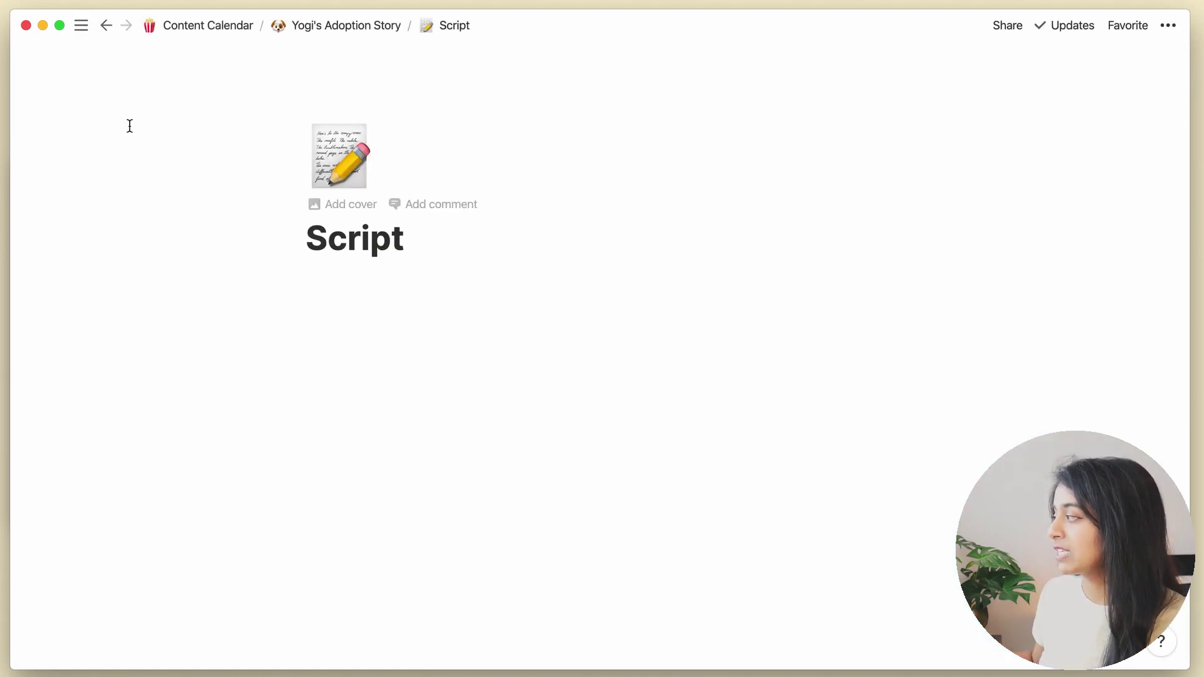
key("super+v")
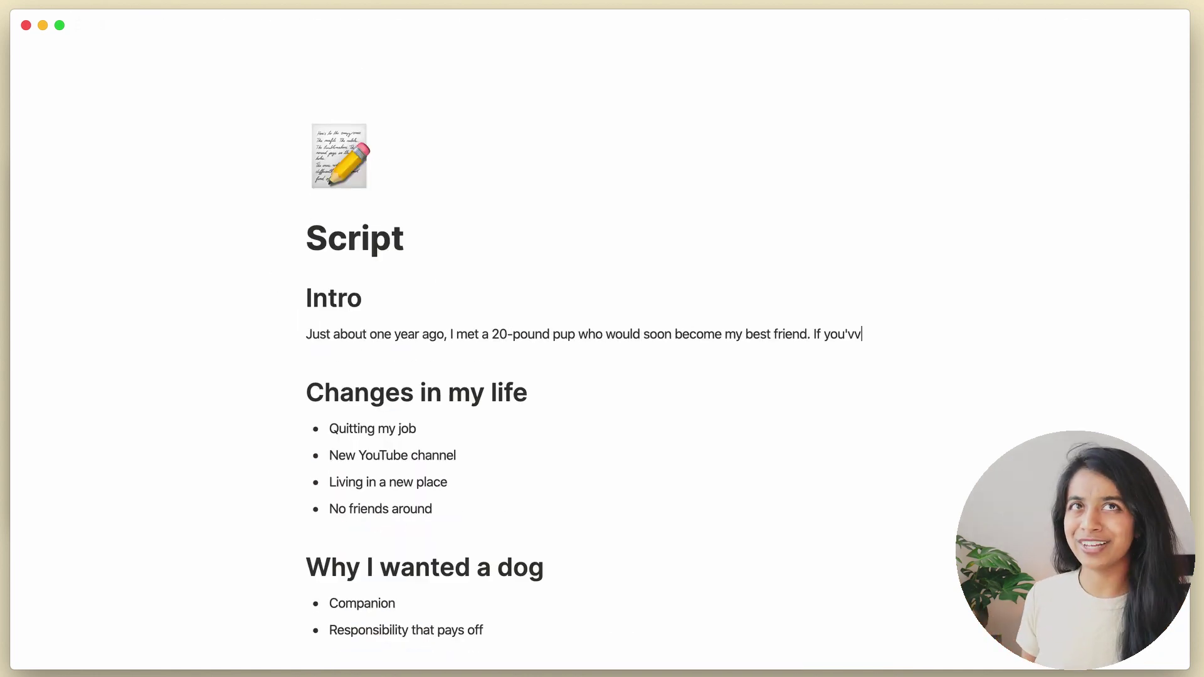
key("BackSpace")
type("e been following my channel for some time")
key("shift+alt+Left")
key("shift+alt+Left")
key("shift+alt+Left")
key("shift+alt+Left")
key("shift+alt+Left")
key("shift+alt+Left")
key("shift+alt+Left")
key("shift+alt+Left")
key("shift+alt+Left")
type("He's made plenty of g")
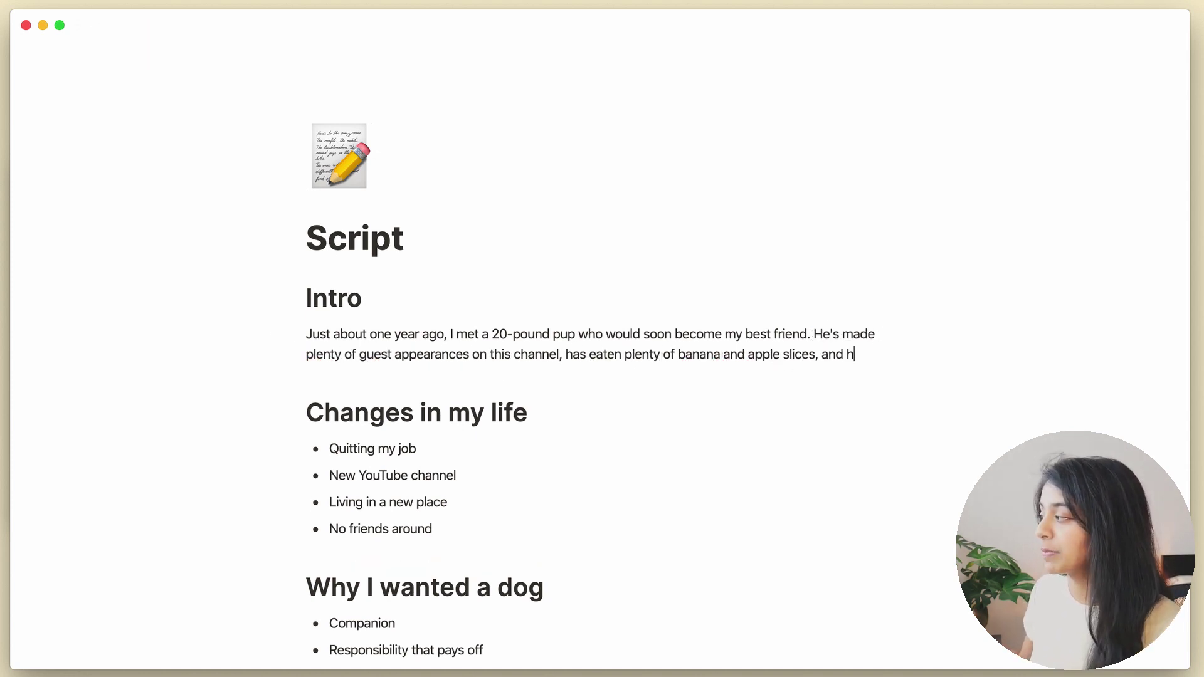
type("as become the talk of the town for his good looks. 😉 So, let me share with you")
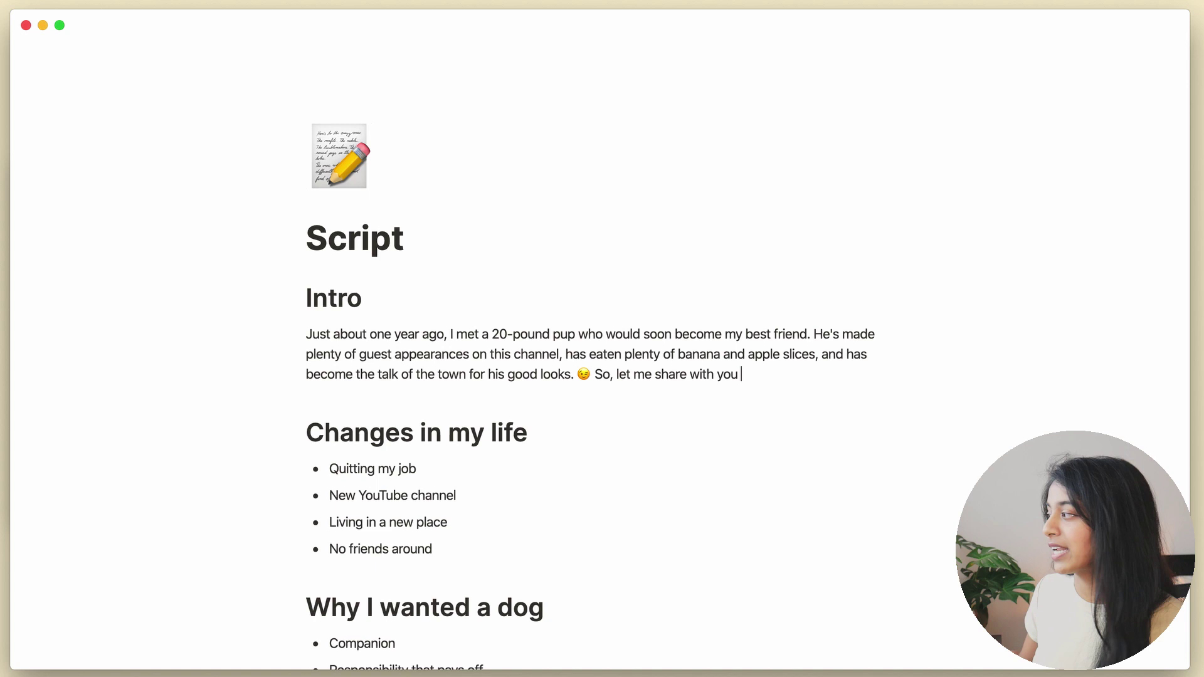
type("a story about how I found Yo")
type("gi, and how he changed my life.")
Step: Insert a table of contents under the Script title with /toc
left_click(405, 238)
key("Return")
type("/")
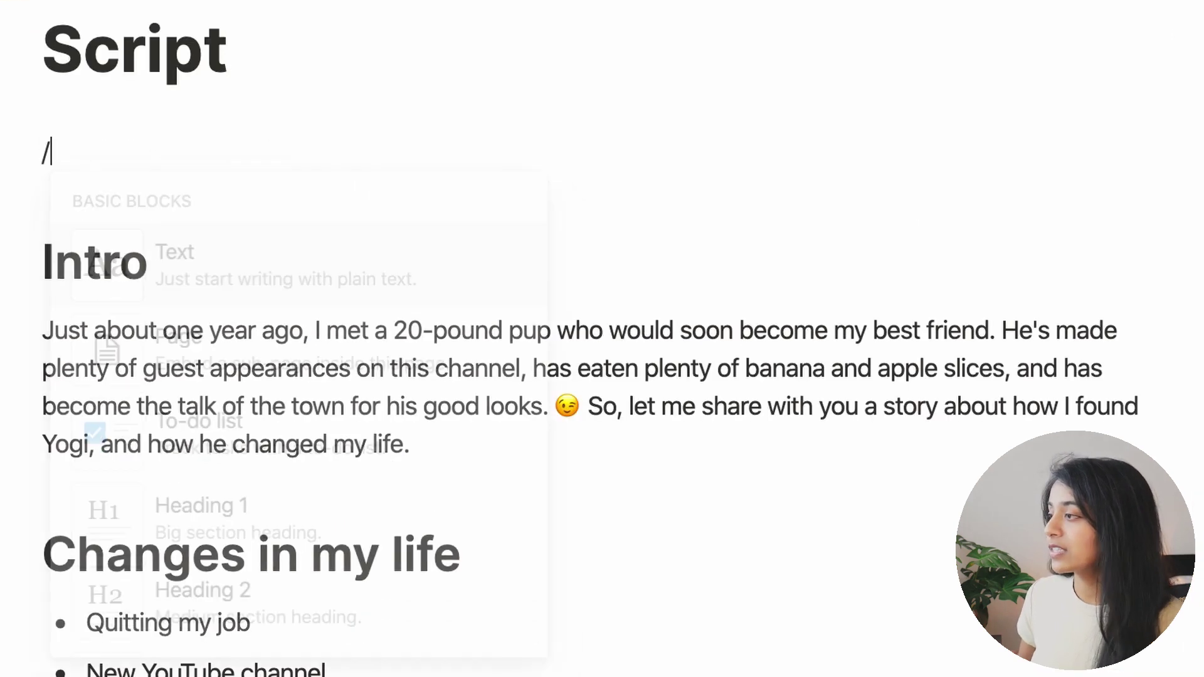
type("toc")
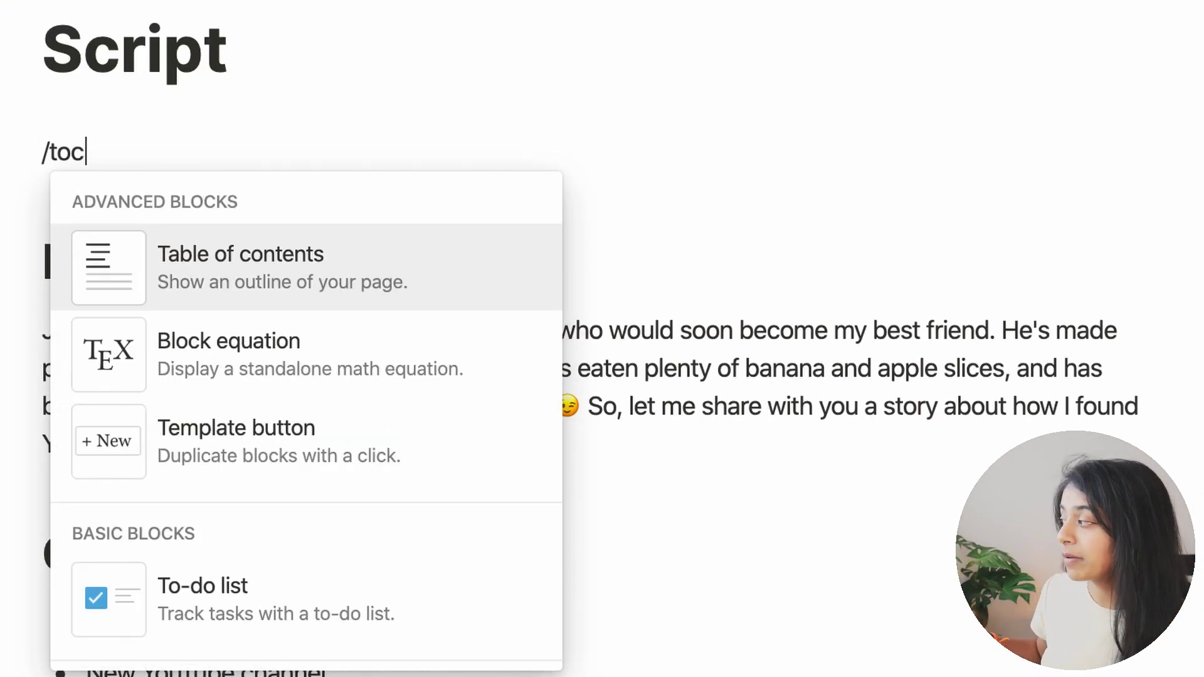
key("Return")
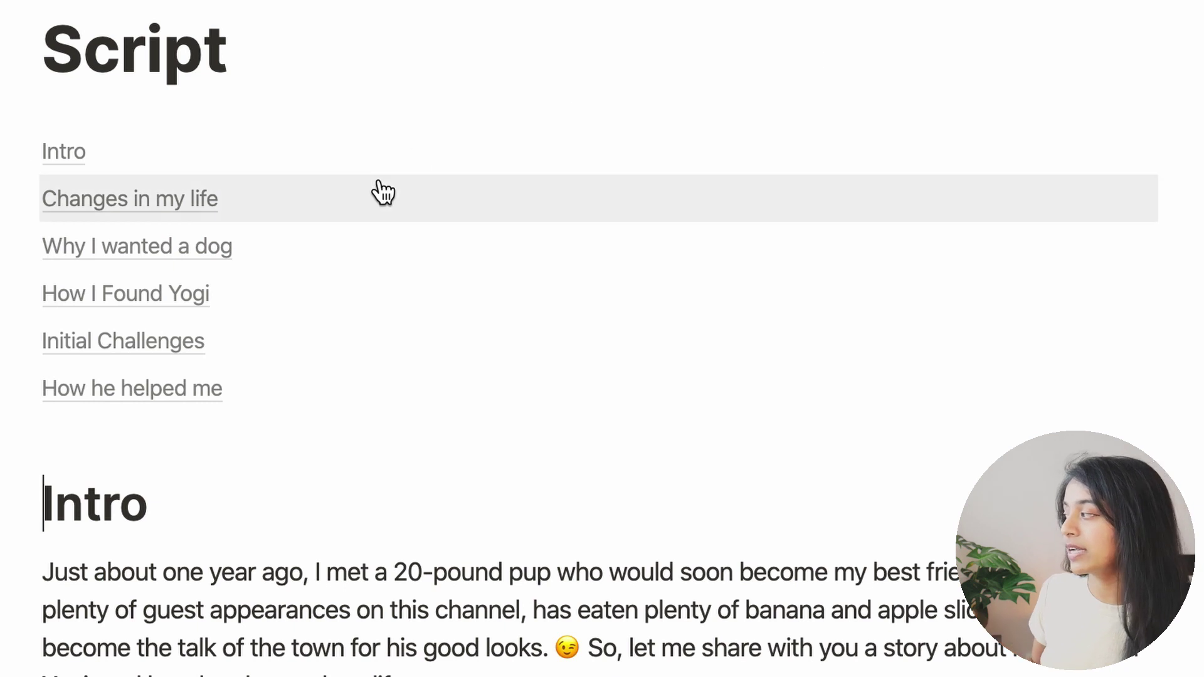
Step: Check the table of contents links, then delete the table of contents
left_click(63, 154)
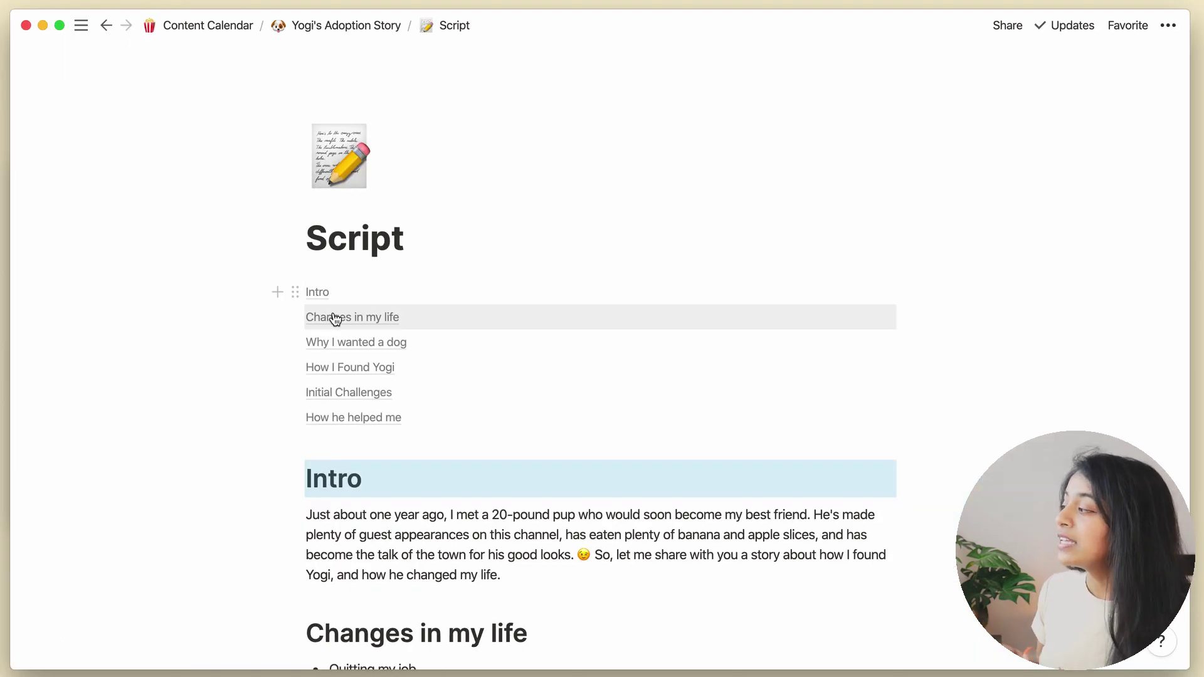
left_click(95, 200)
left_click(339, 343)
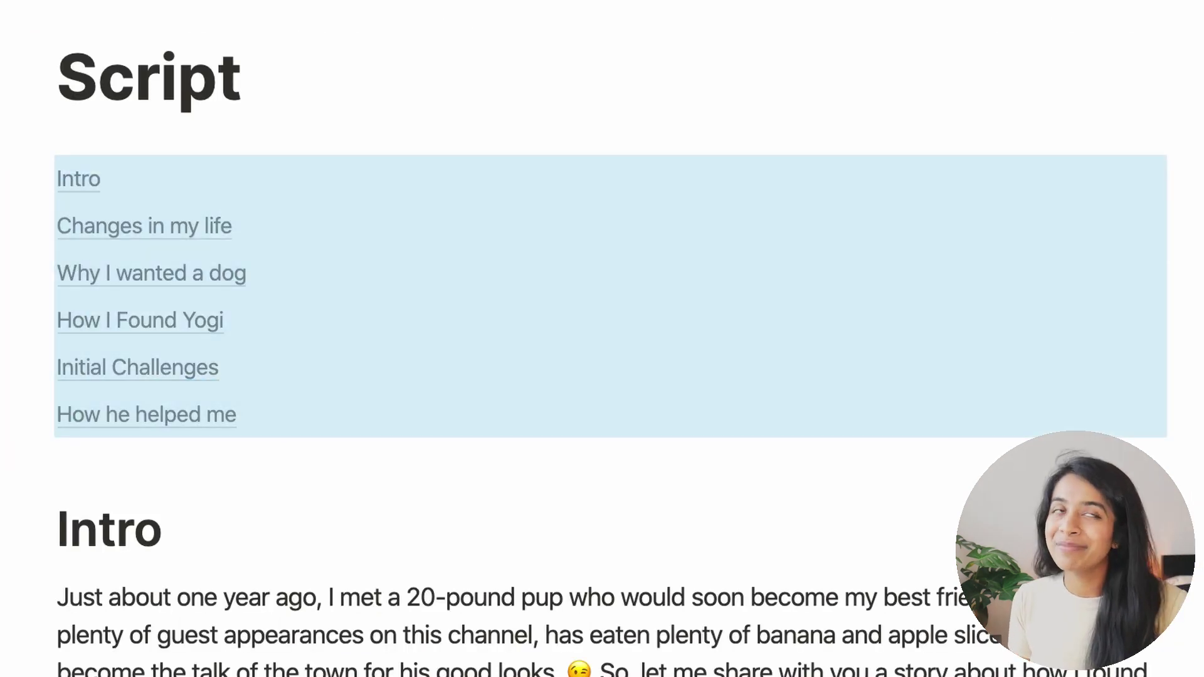
key("BackSpace")
Step: Create toggles Intro, Changes in my life, Why I wanted a dog, and How I found Yogi
left_click(294, 99)
key("Return")
type("/tog")
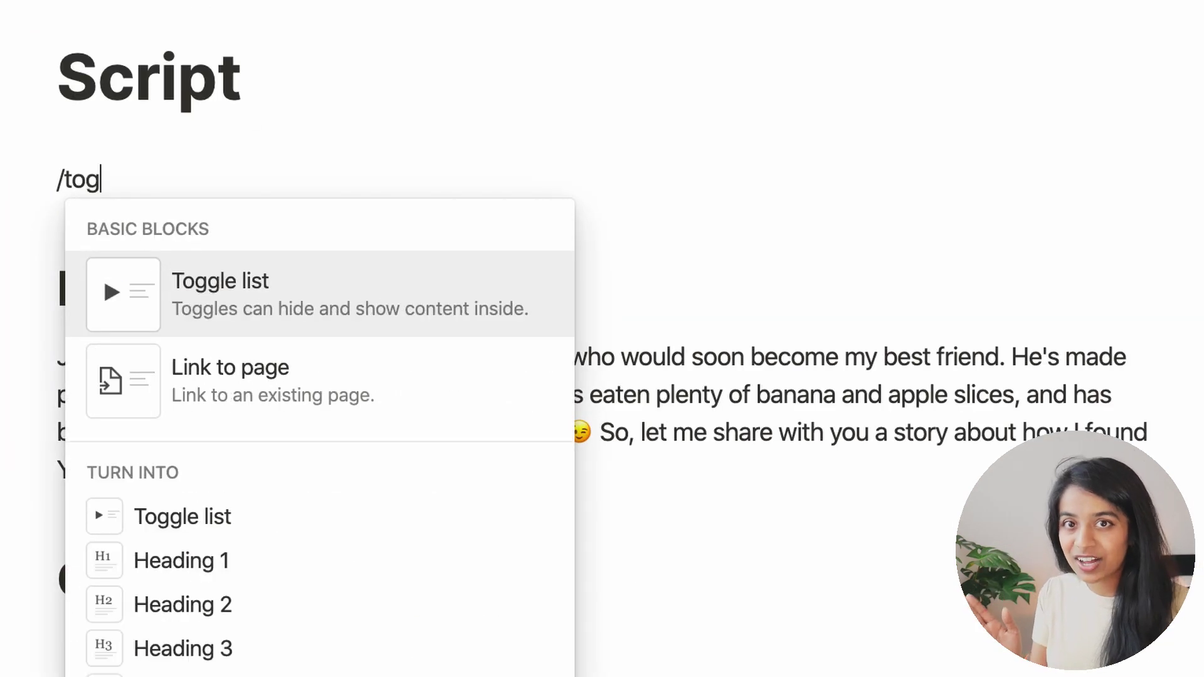
key("Return")
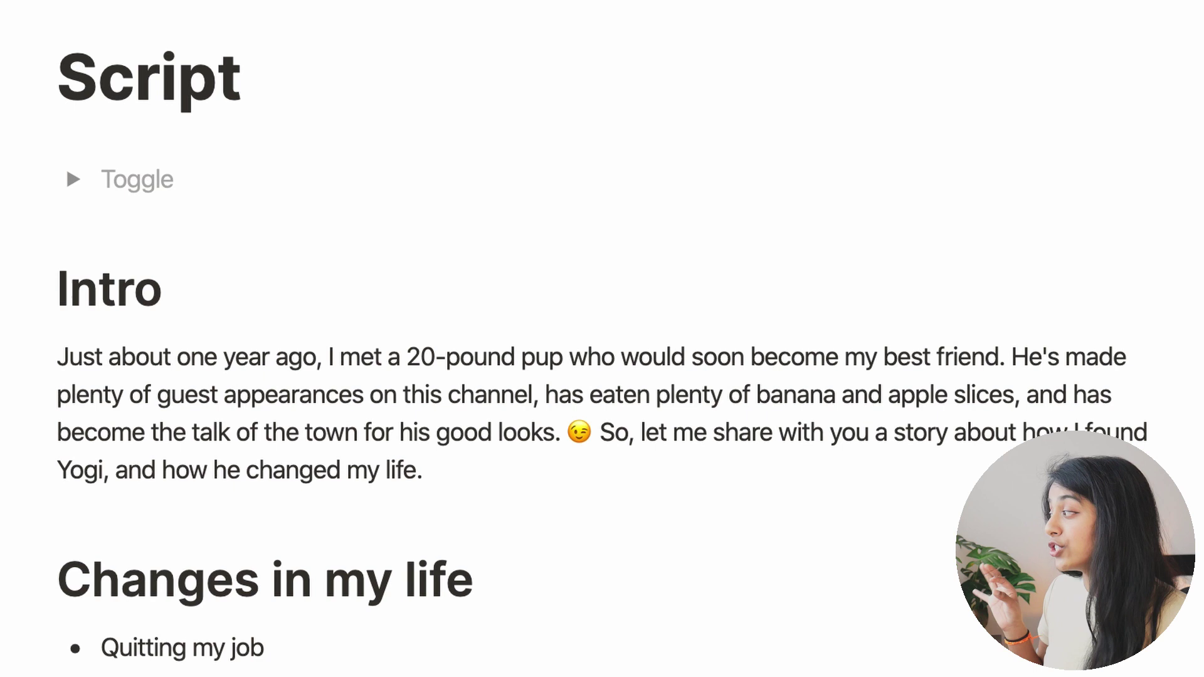
type("Intro")
key("Return")
type("Changes in my ")
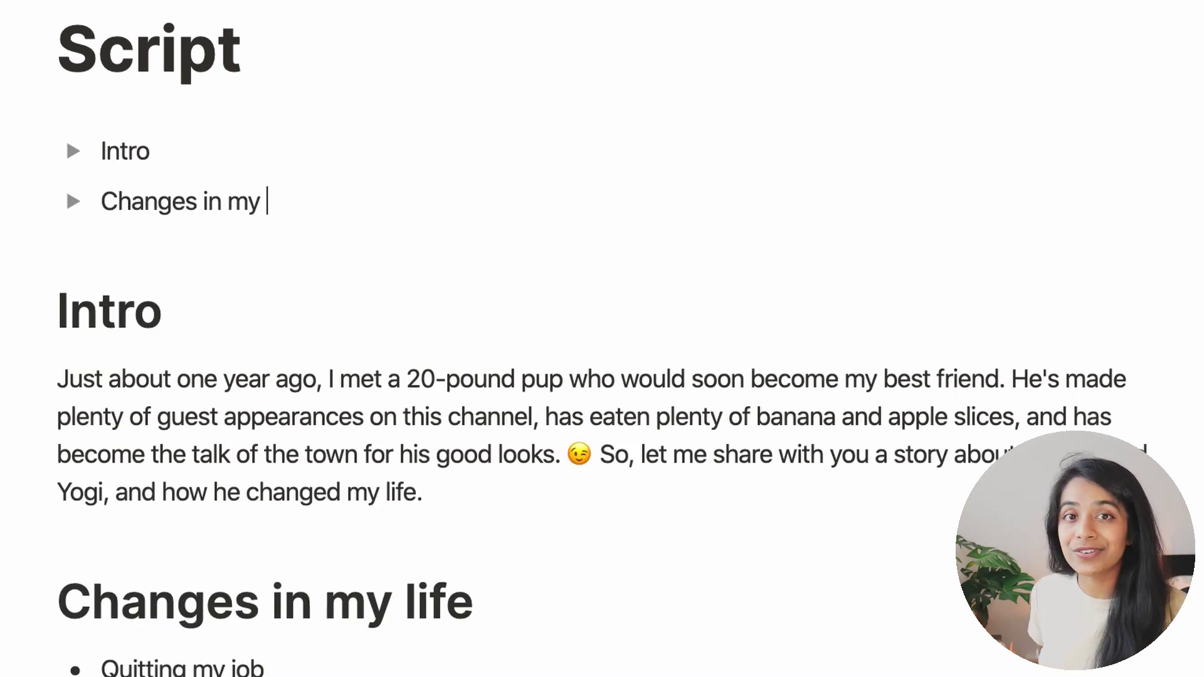
type("life")
key("Return")
type("Why I wanted a dog")
key("Return")
type("How I found Yogi")
key("Return")
type("Initial Challenges")
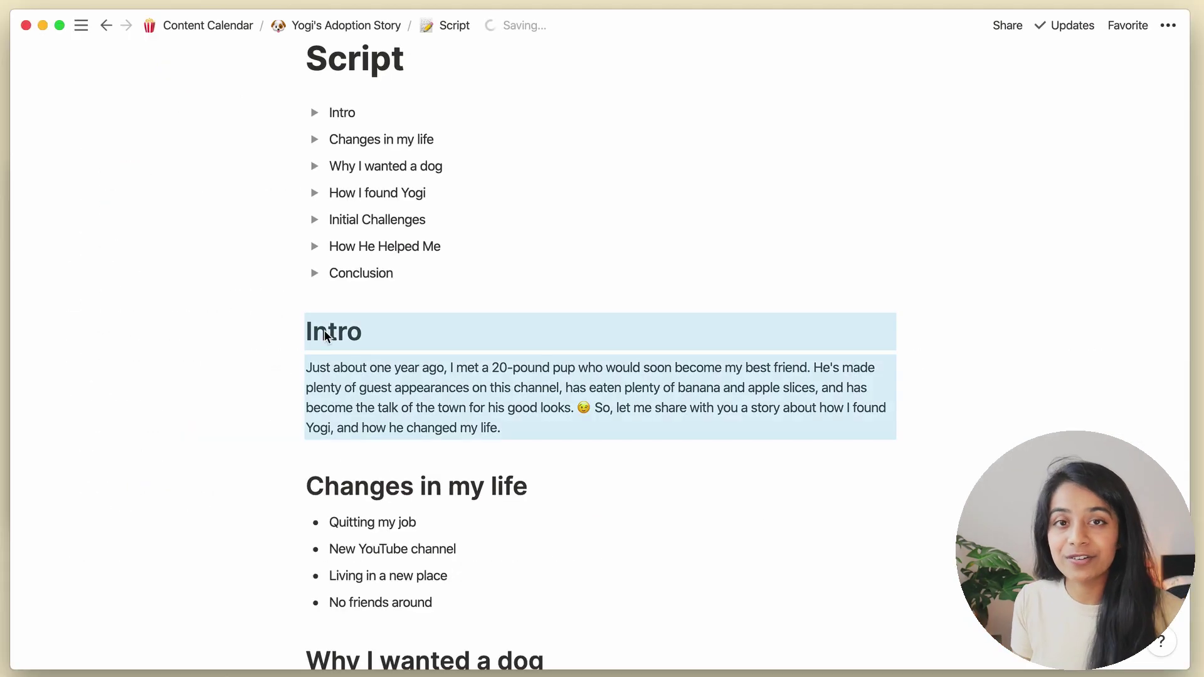
Step: Move the Intro and Changes in my life sections into their toggles and test expanding them
left_click_drag(318, 336, 347, 116)
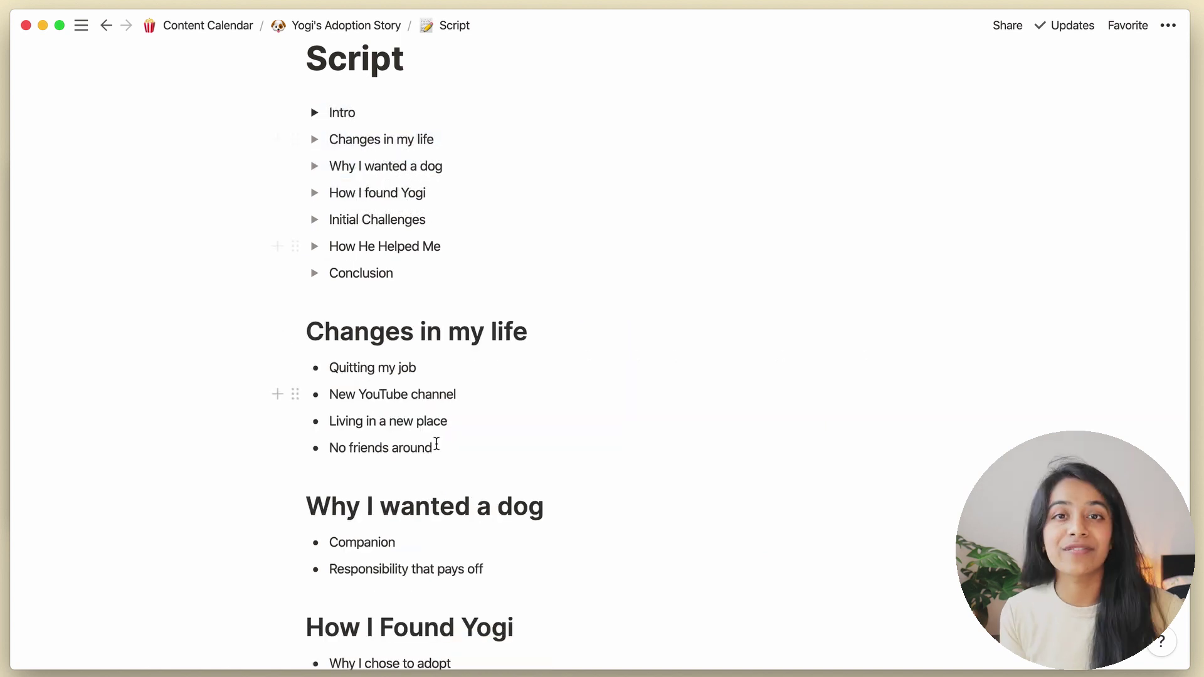
left_click_drag(436, 444, 371, 134)
scroll(317, 301, "up", 3)
left_click(316, 293)
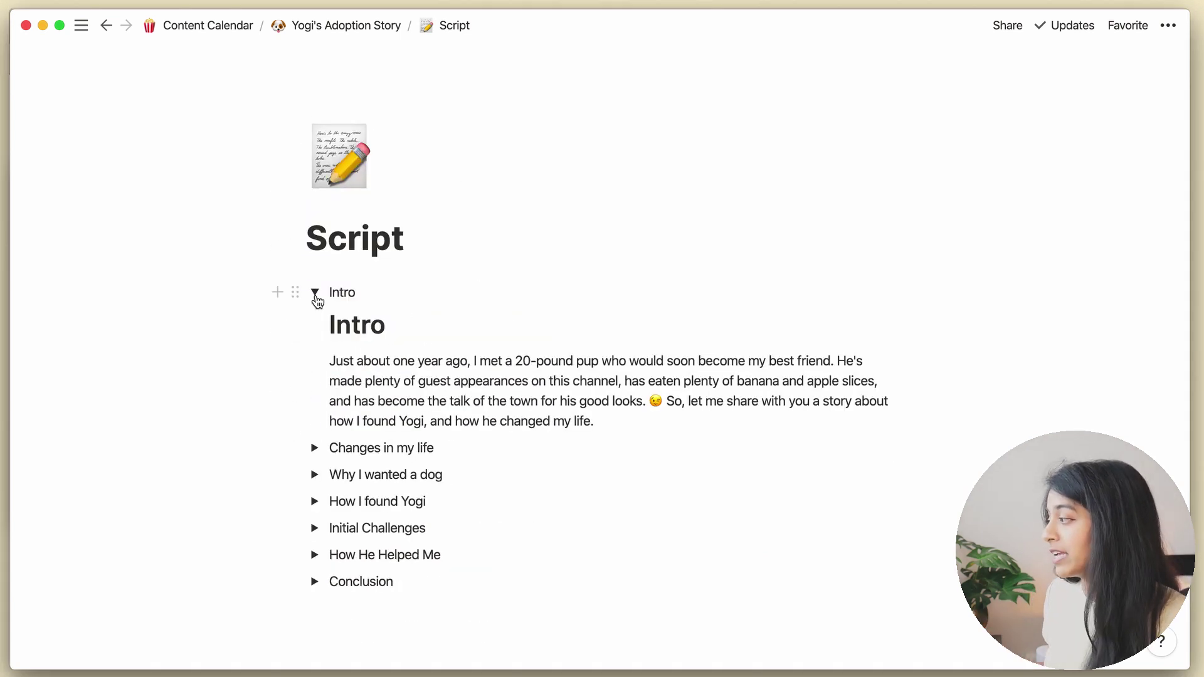
left_click(315, 293)
left_click(316, 319)
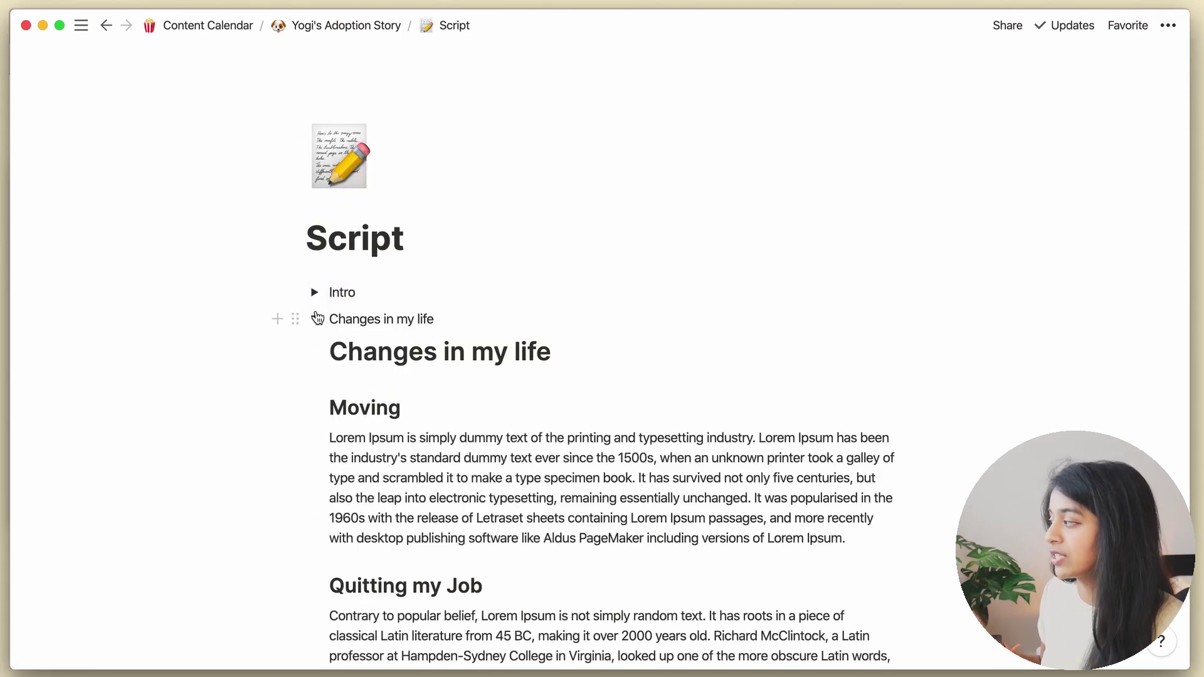
scroll(317, 319, "down", 5)
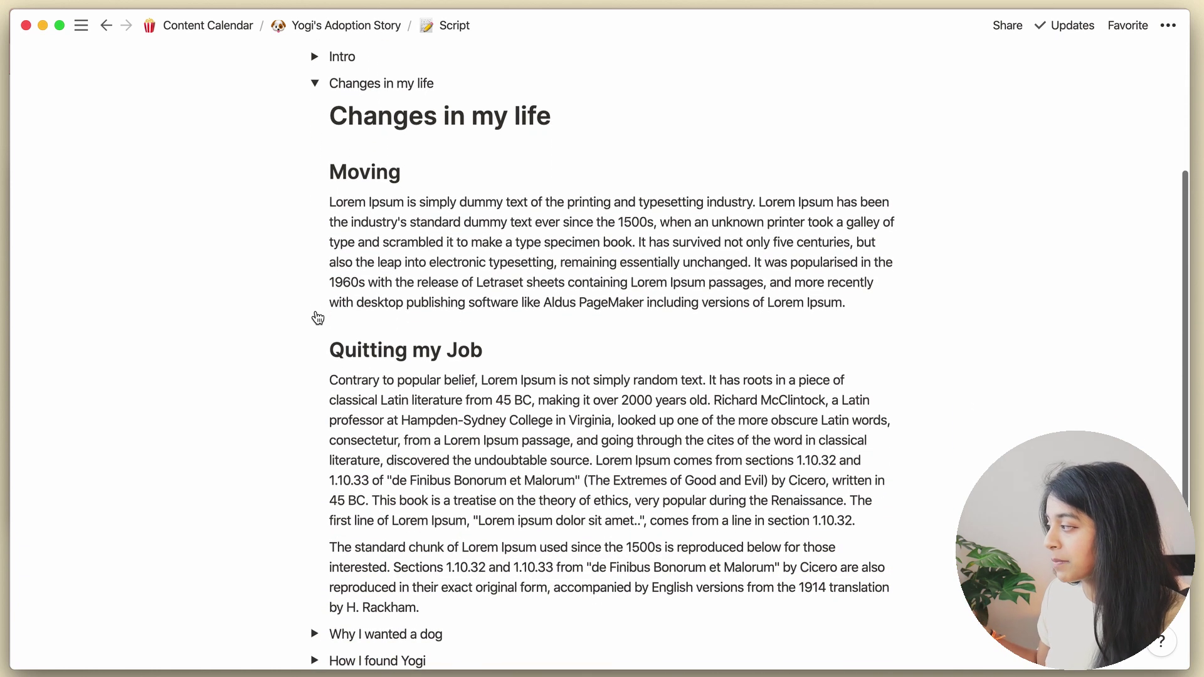
left_click(314, 84)
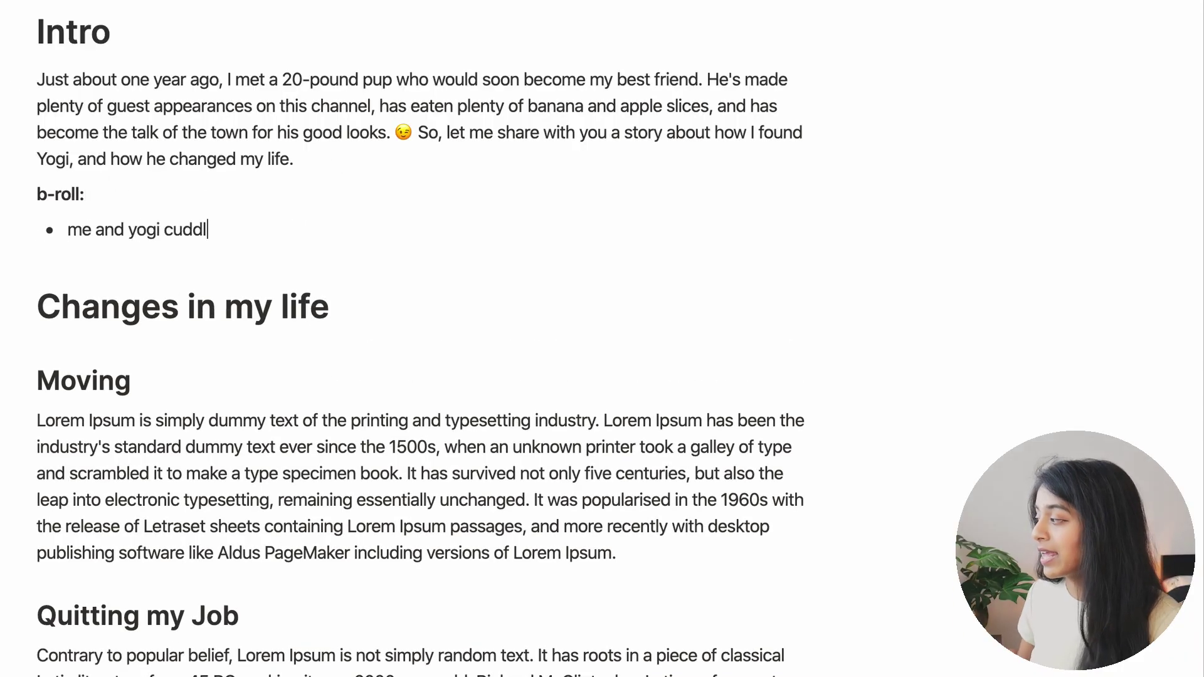
Step: Add Intro b-roll bullets: cuddling with Yogi, old videos, Yogi eating banana, bandana book shot
type("ing together")
key("Return")
type("shots from old videos with yogi")
key("Return")
type("yogi eating banana")
key("Return")
type("yogi with cute bandana f")
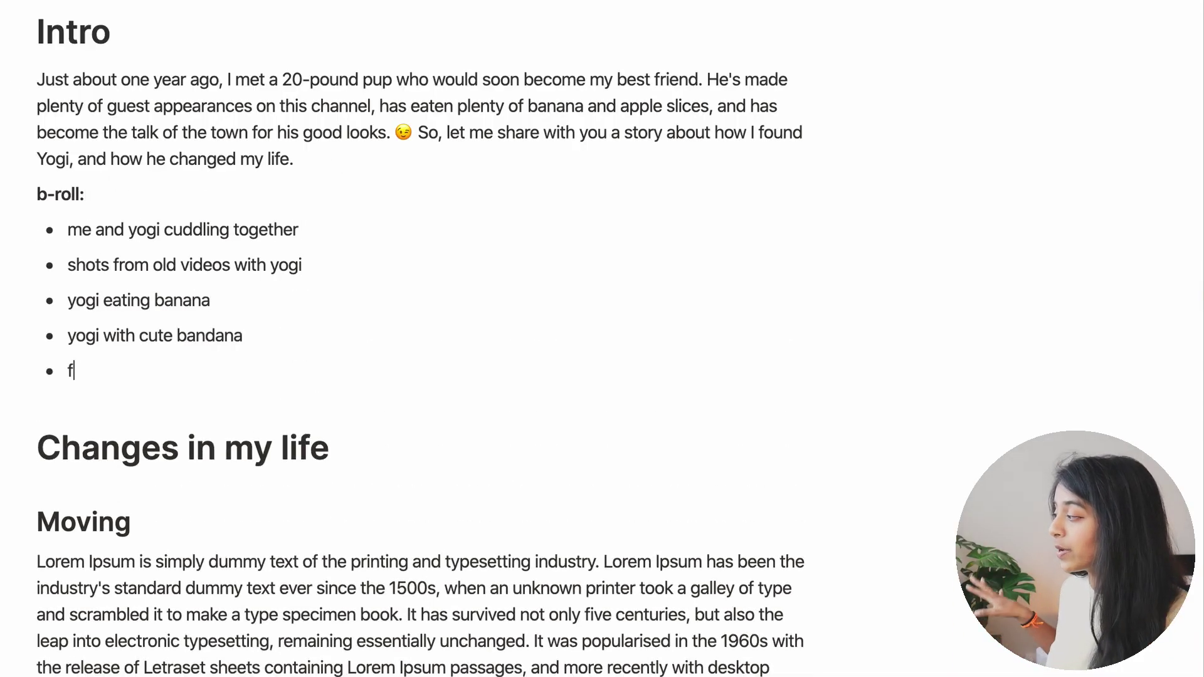
type("lipping through an old book (tell you a story)")
Step: Move the b-roll list into a column beside the Intro and strike through its first two items
left_click_drag(409, 370, 831, 112)
left_click(893, 126)
left_click_drag(575, 139, 809, 140)
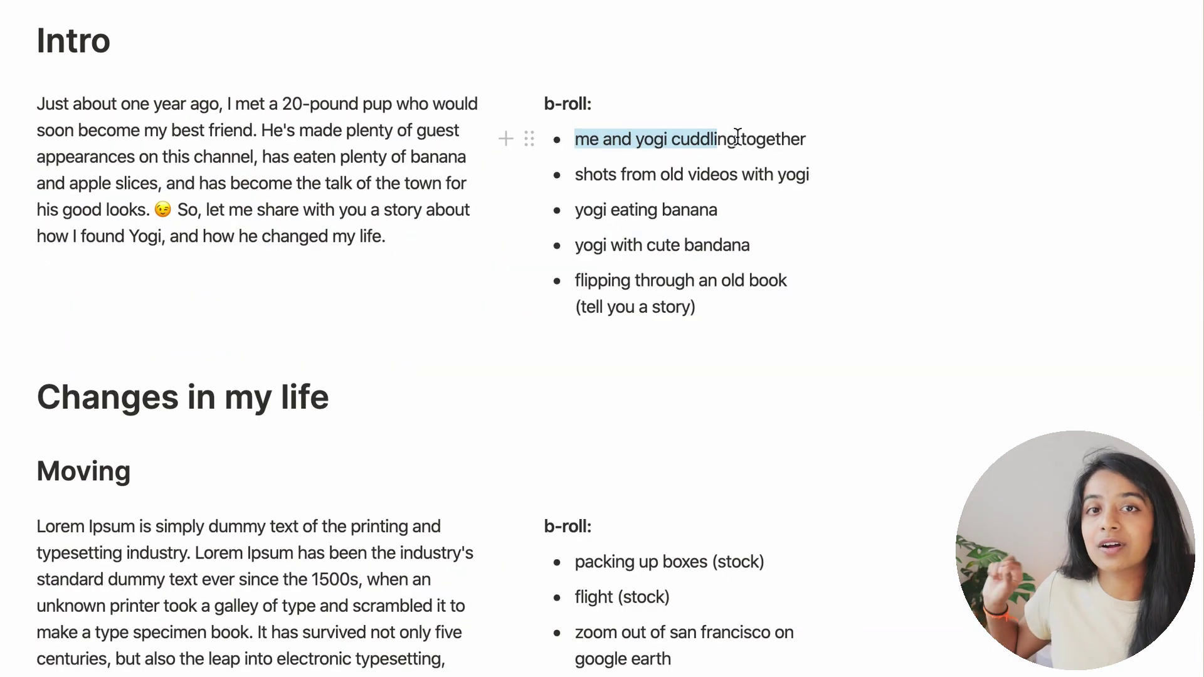
key("ctrl+shift+s")
triple_click(793, 176)
key("ctrl+shift+s")
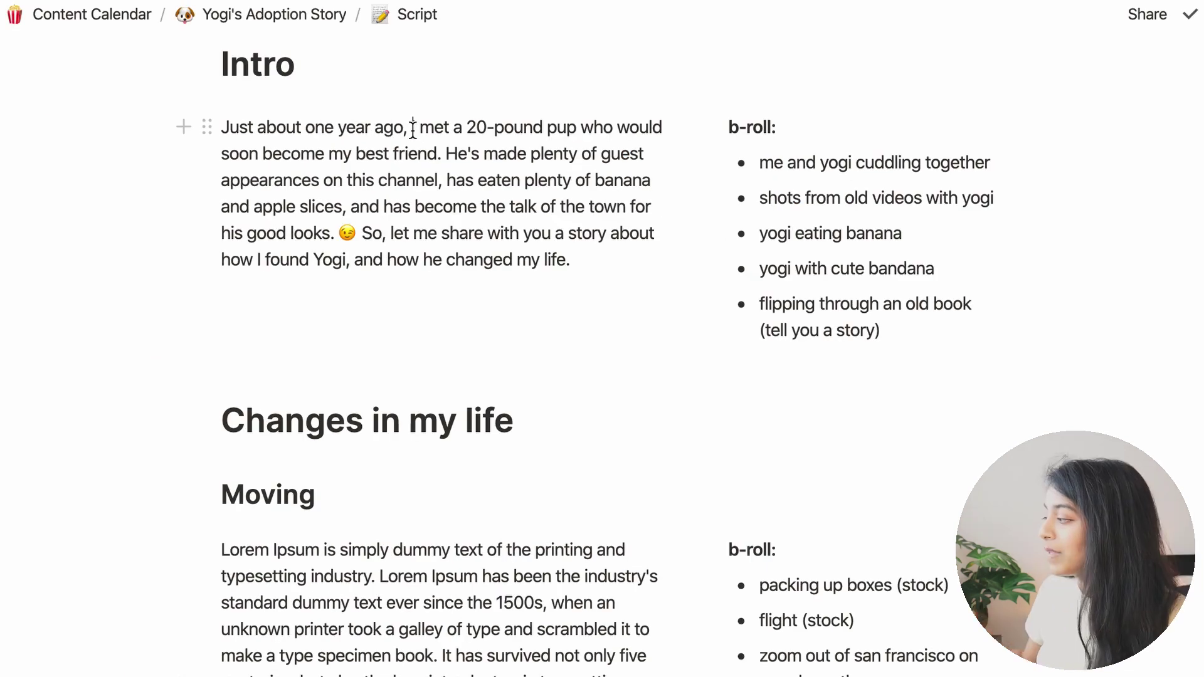
left_click_drag(411, 127, 339, 231)
Step: Turn the selected middle sentences of the Intro paragraph gray
left_click(574, 87)
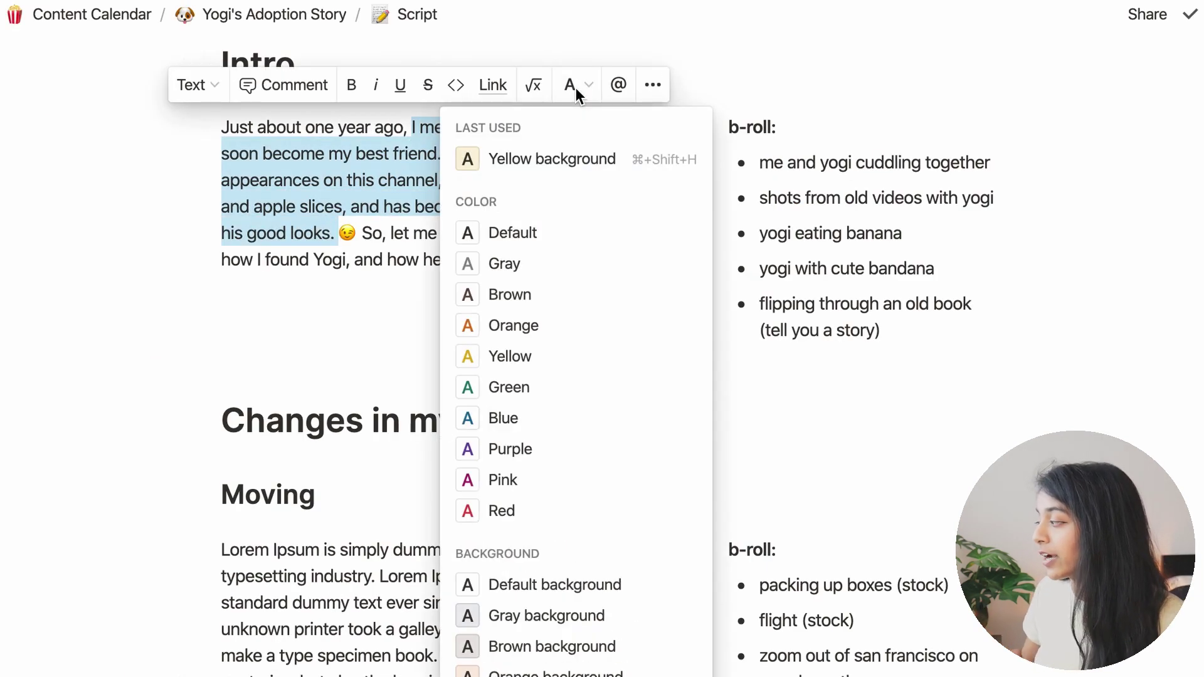
left_click(532, 266)
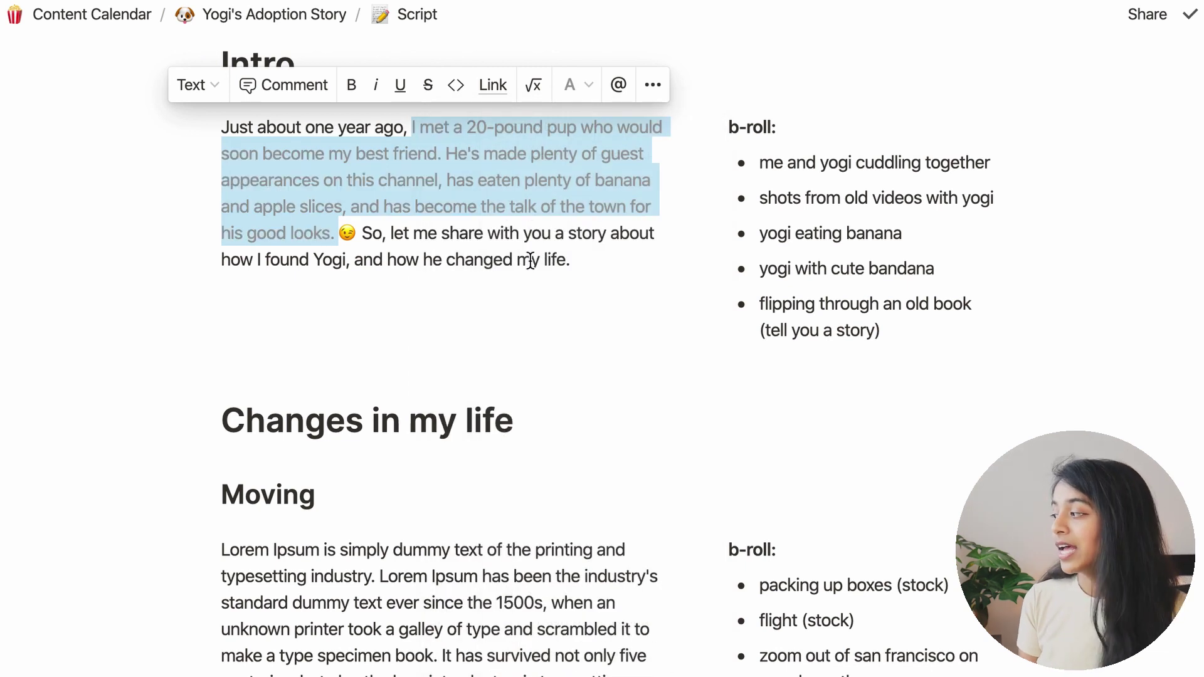
left_click(530, 259)
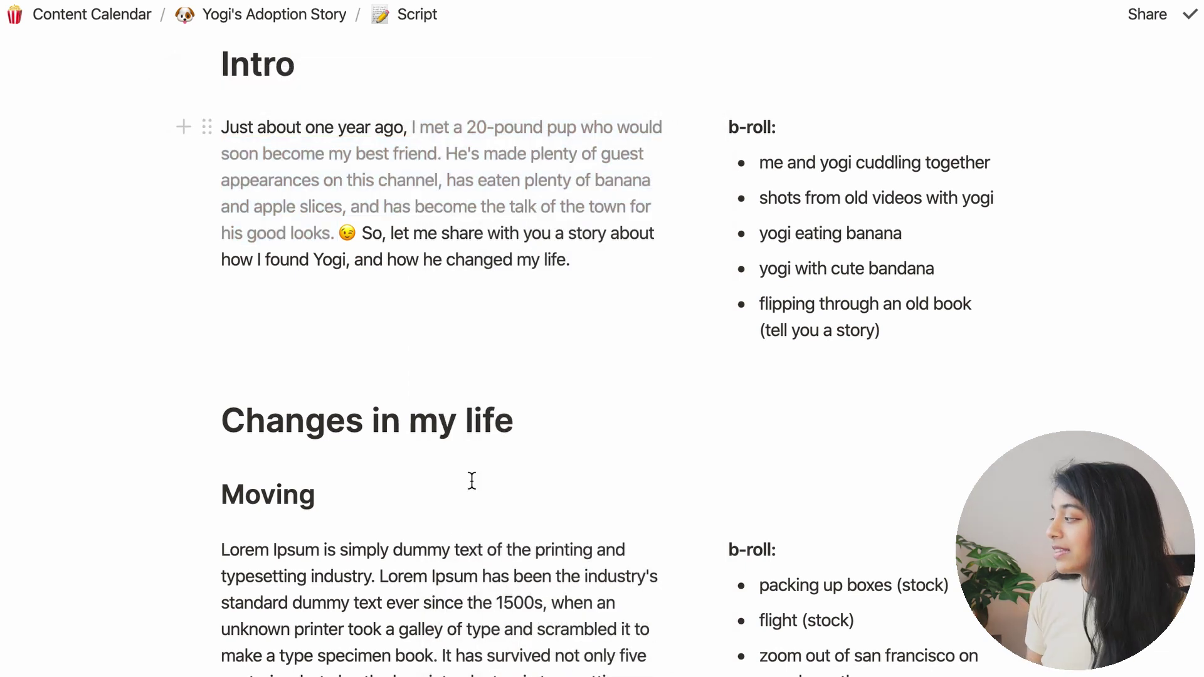
Step: Turn the opening sentences of the Moving paragraph gray
left_click_drag(221, 551, 410, 643)
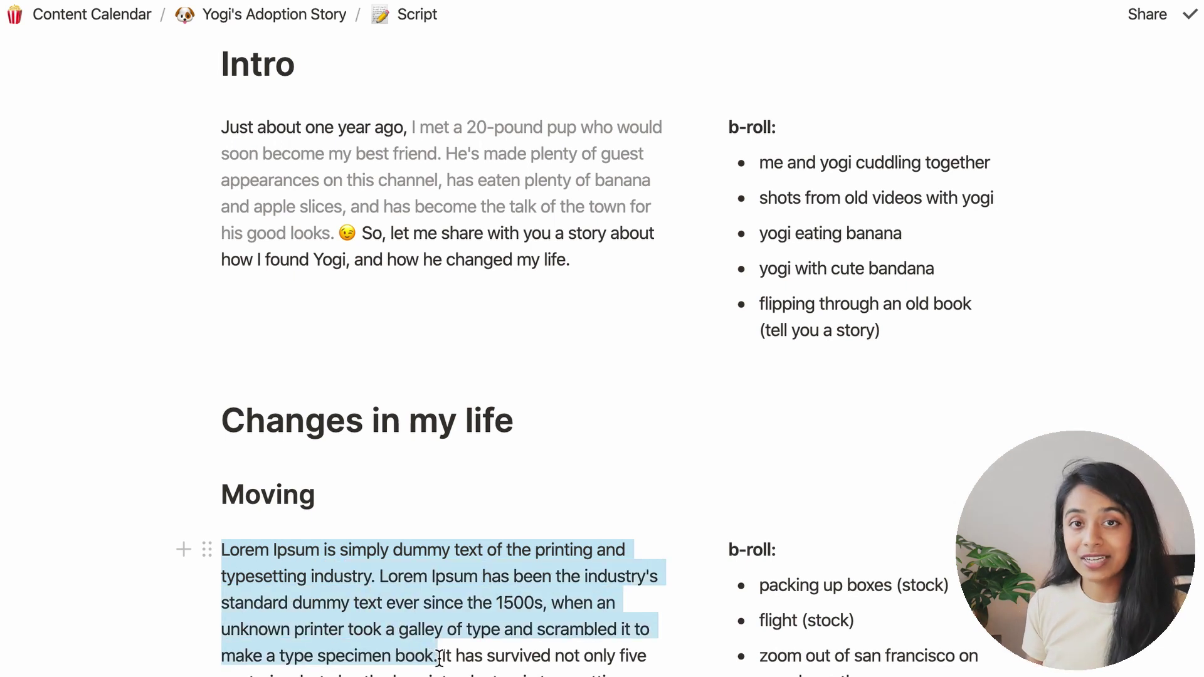
left_click(572, 506)
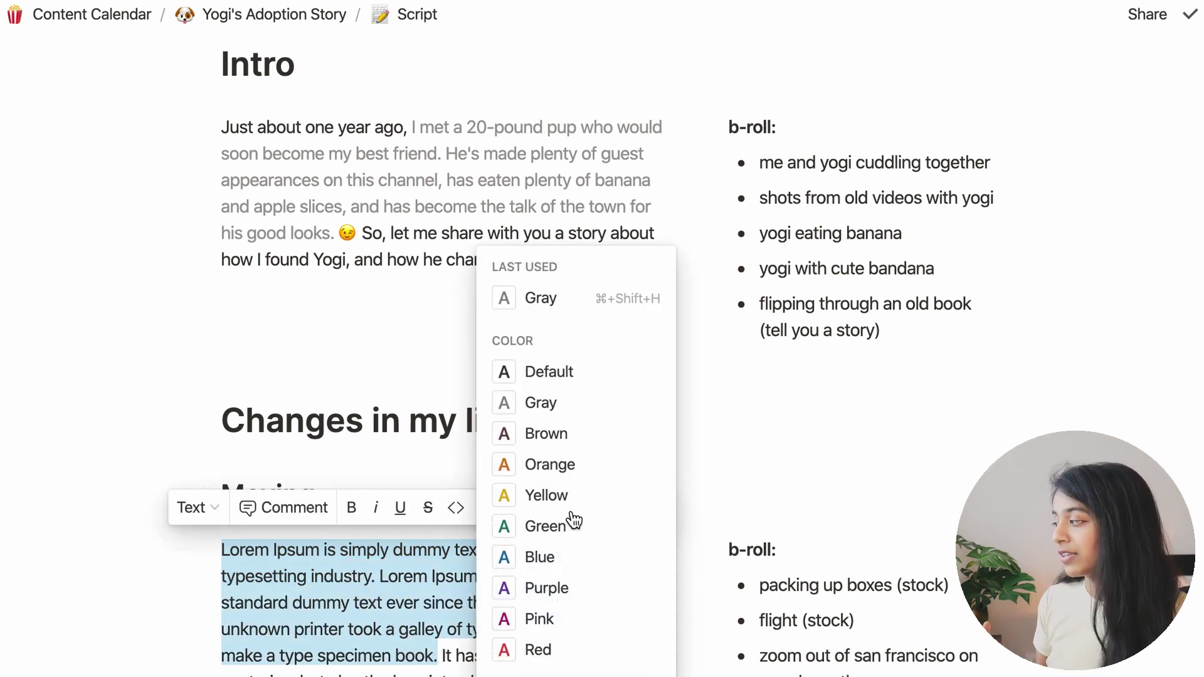
left_click(560, 400)
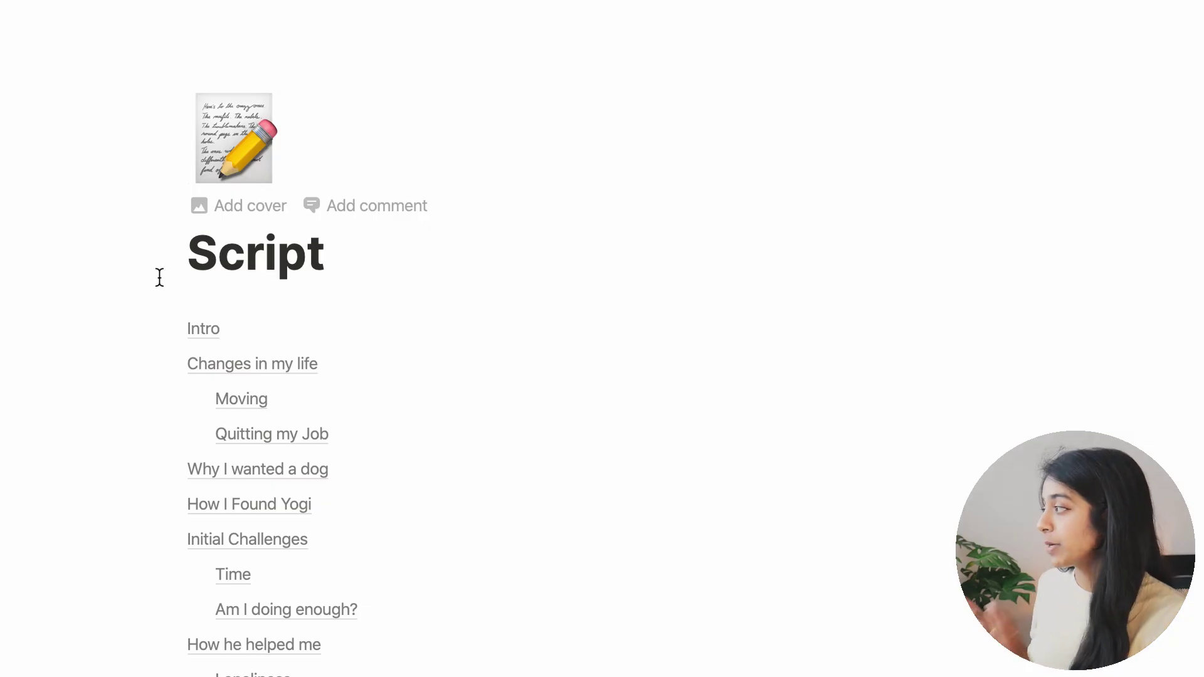
Step: Jump to the Intro heading from the table of contents and append ' - done ✅'
left_click(190, 332)
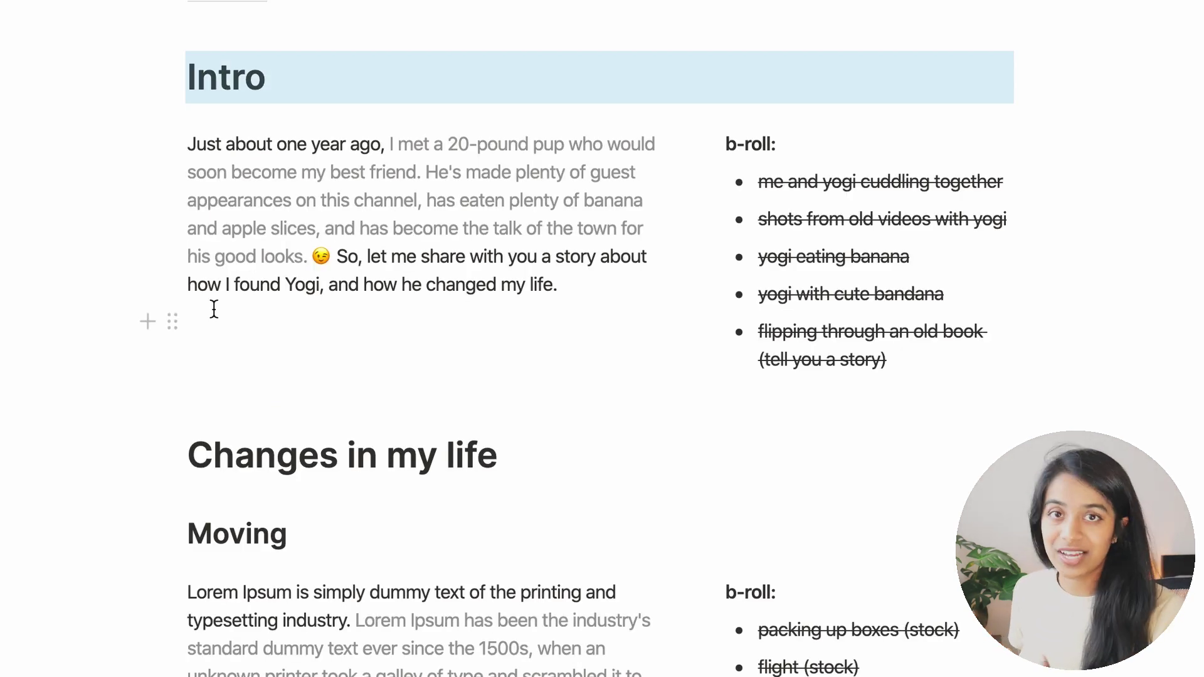
left_click(214, 308)
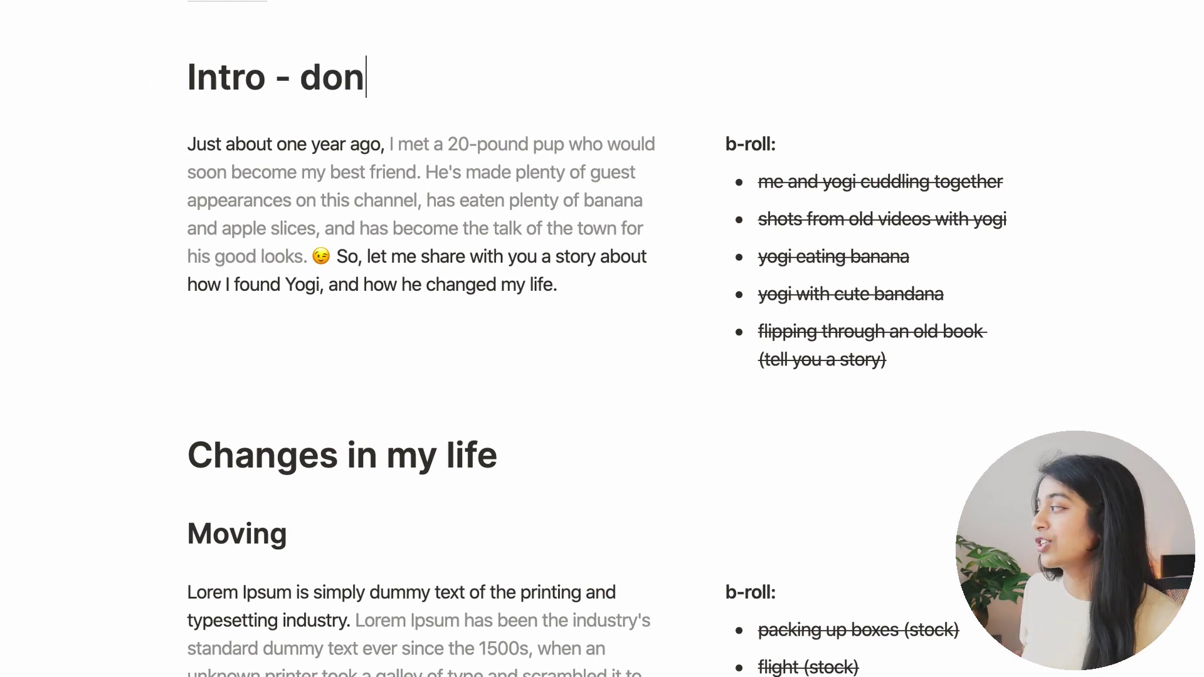
type("check")
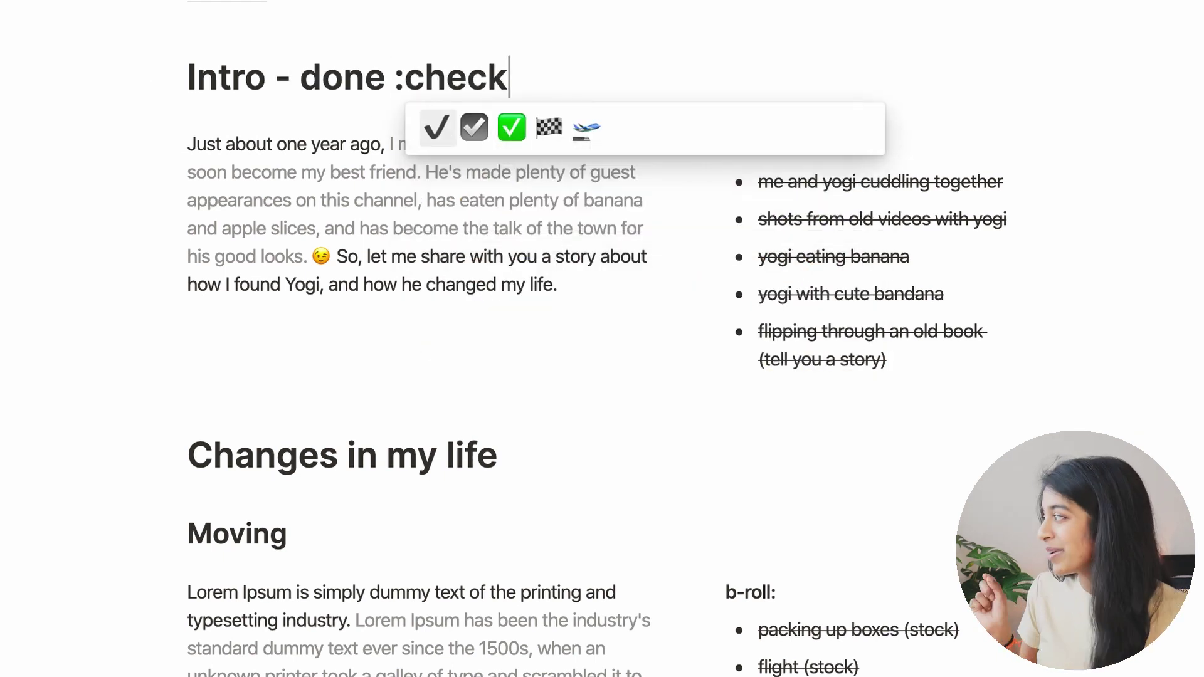
key("Right")
key("Right")
key("Return")
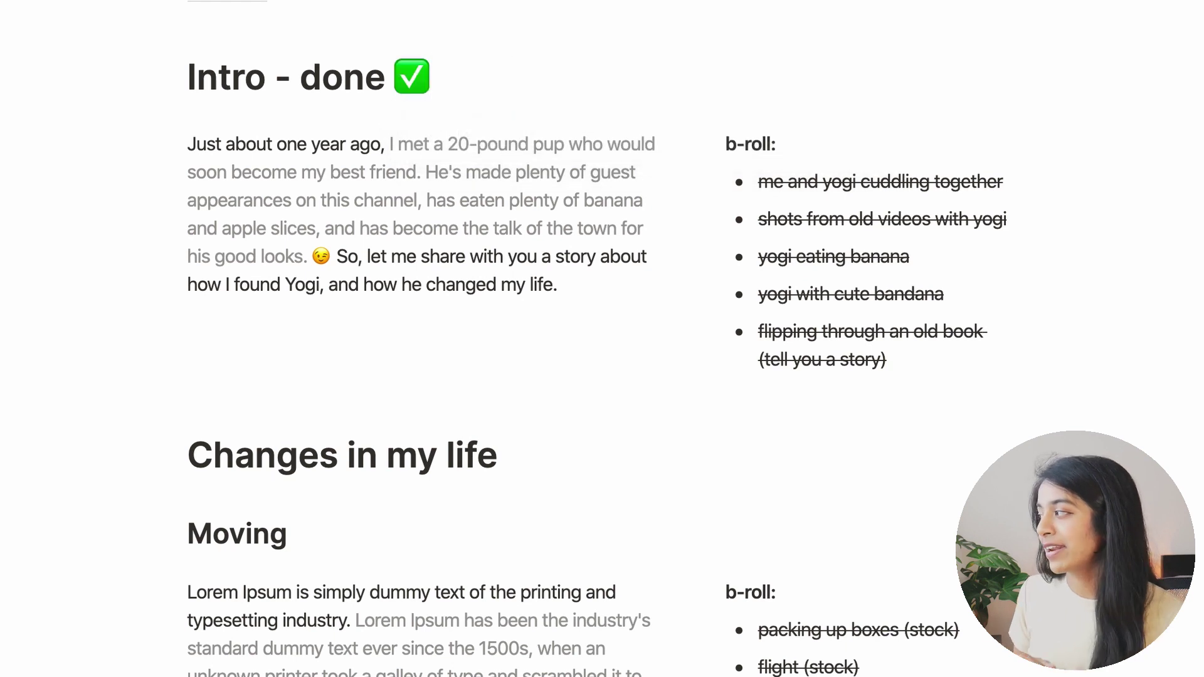
scroll(363, 83, "down", 8)
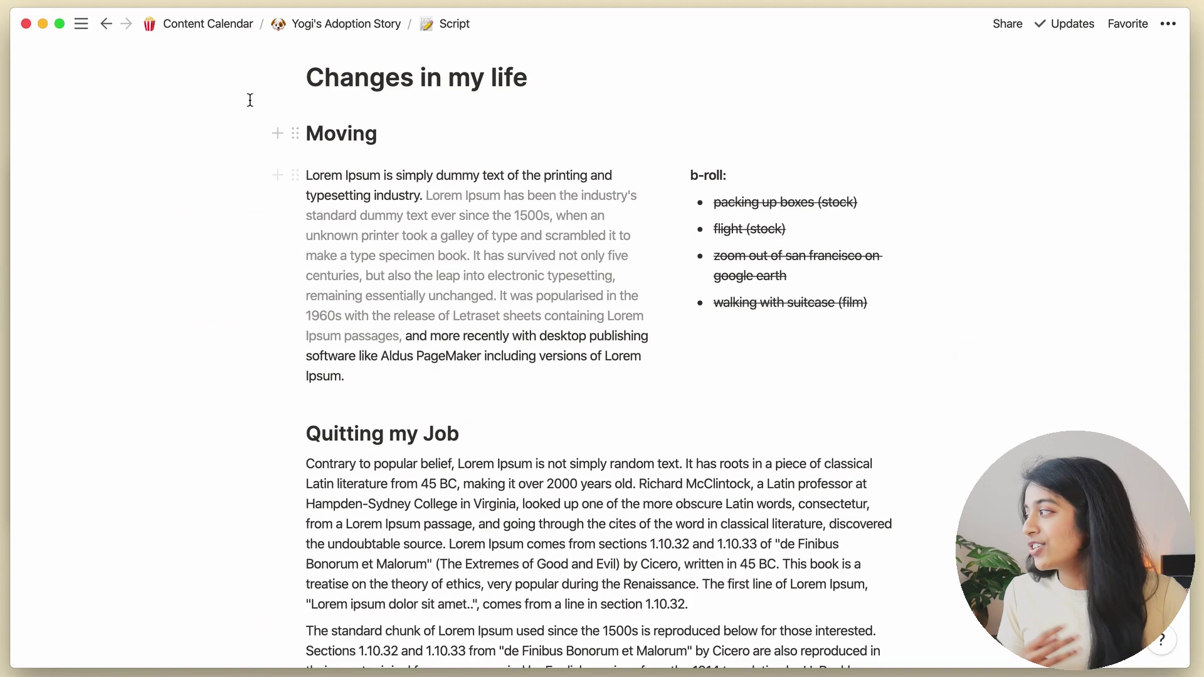
Step: Go back to Yogi's Adoption Story and change its Status from Planning to Drafting
left_click(302, 27)
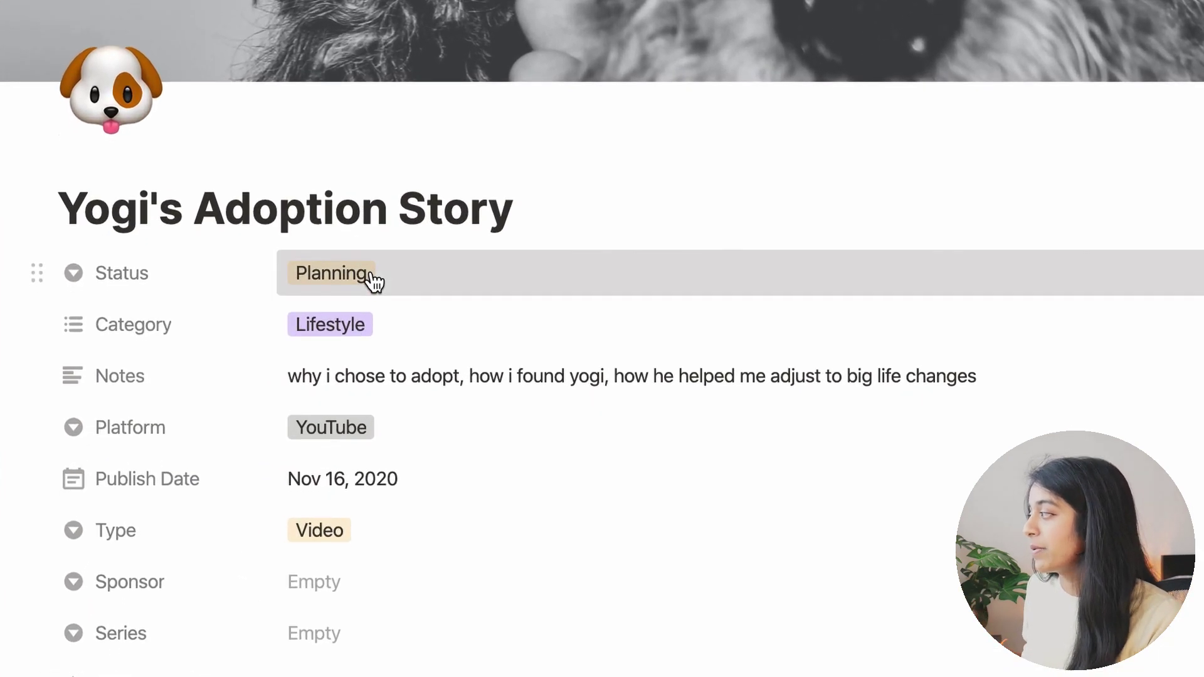
left_click(372, 277)
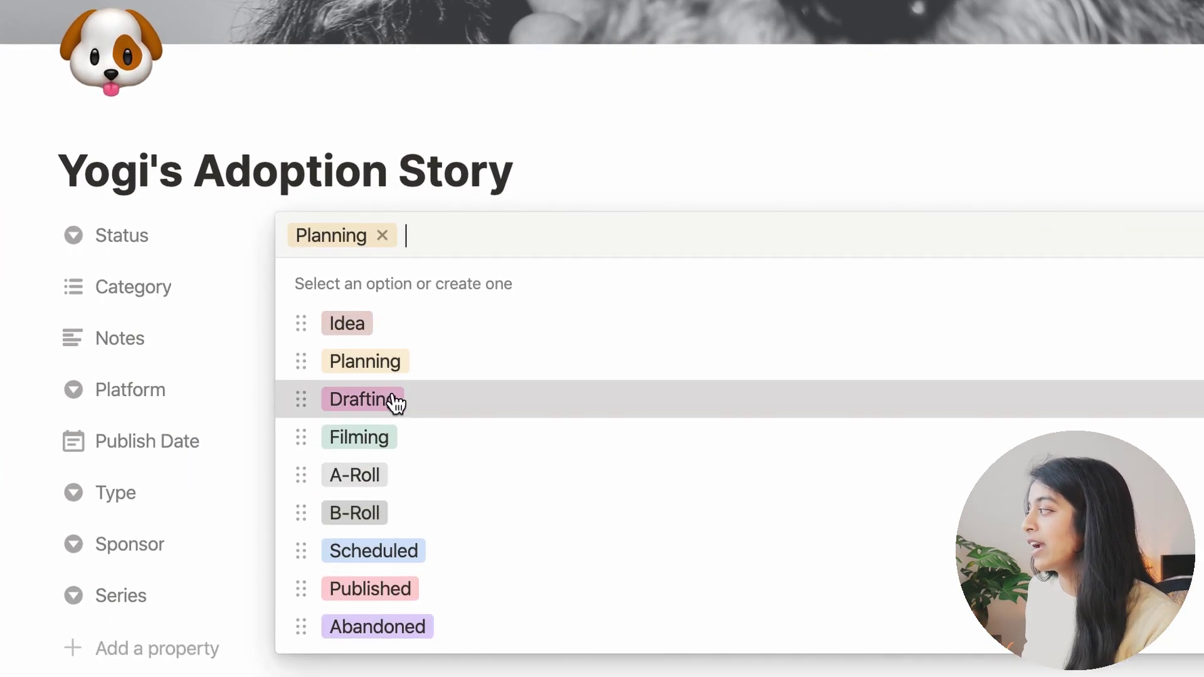
left_click(469, 401)
left_click(399, 238)
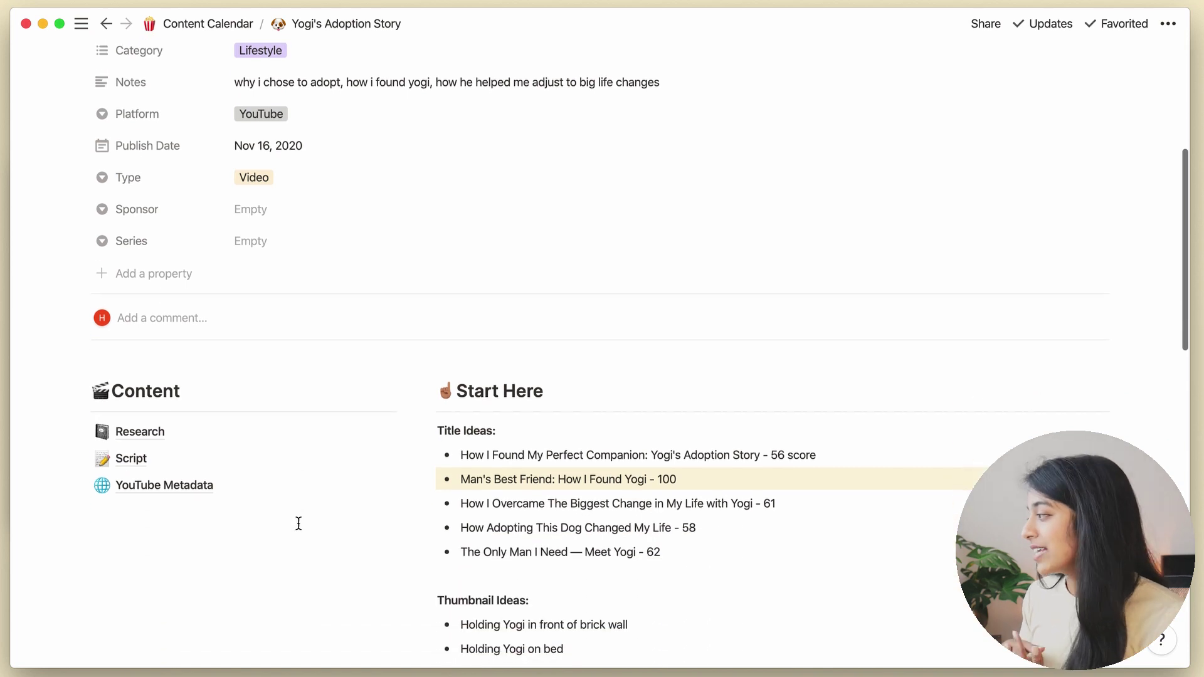
Step: On YouTube Metadata, add 'Friends Jumping GIF -' followed by the GIF's copied video address
left_click(207, 486)
scroll(205, 484, "down", 5)
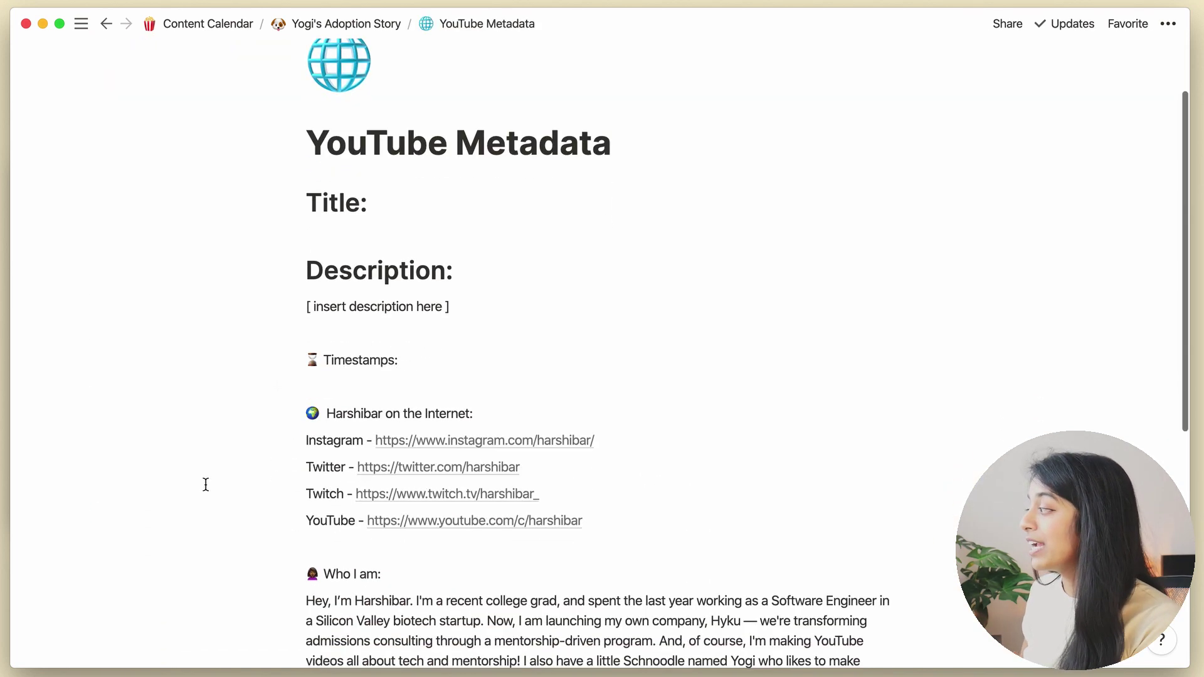
scroll(205, 484, "down", 2)
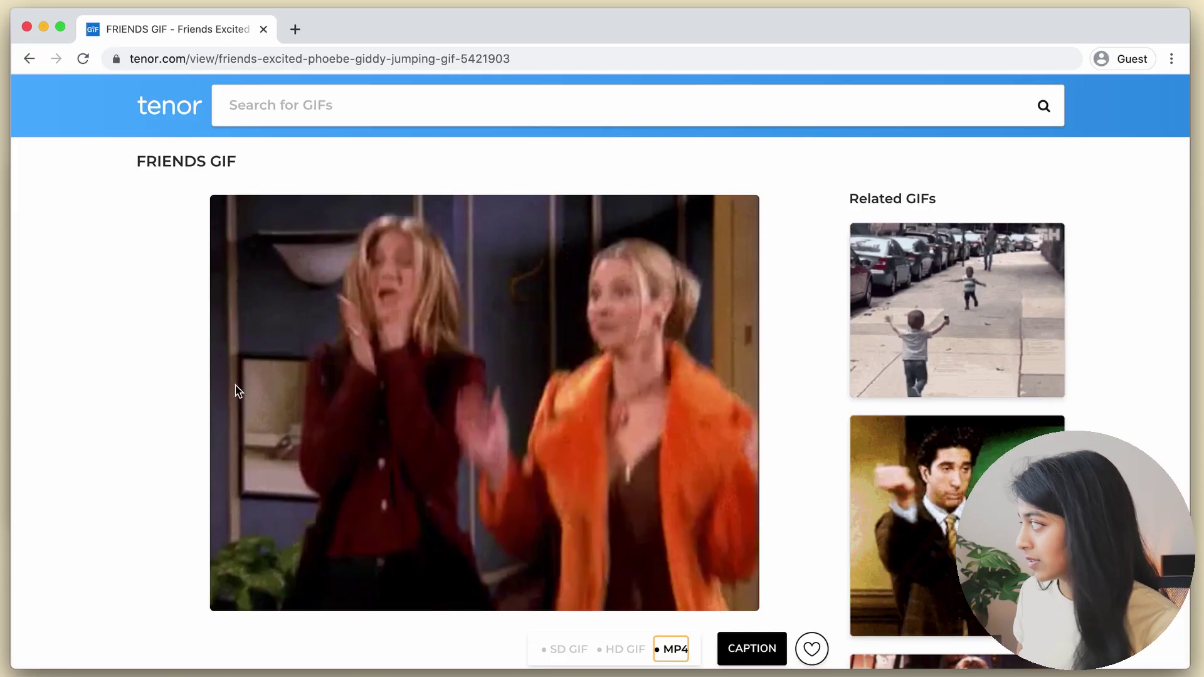
right_click(266, 387)
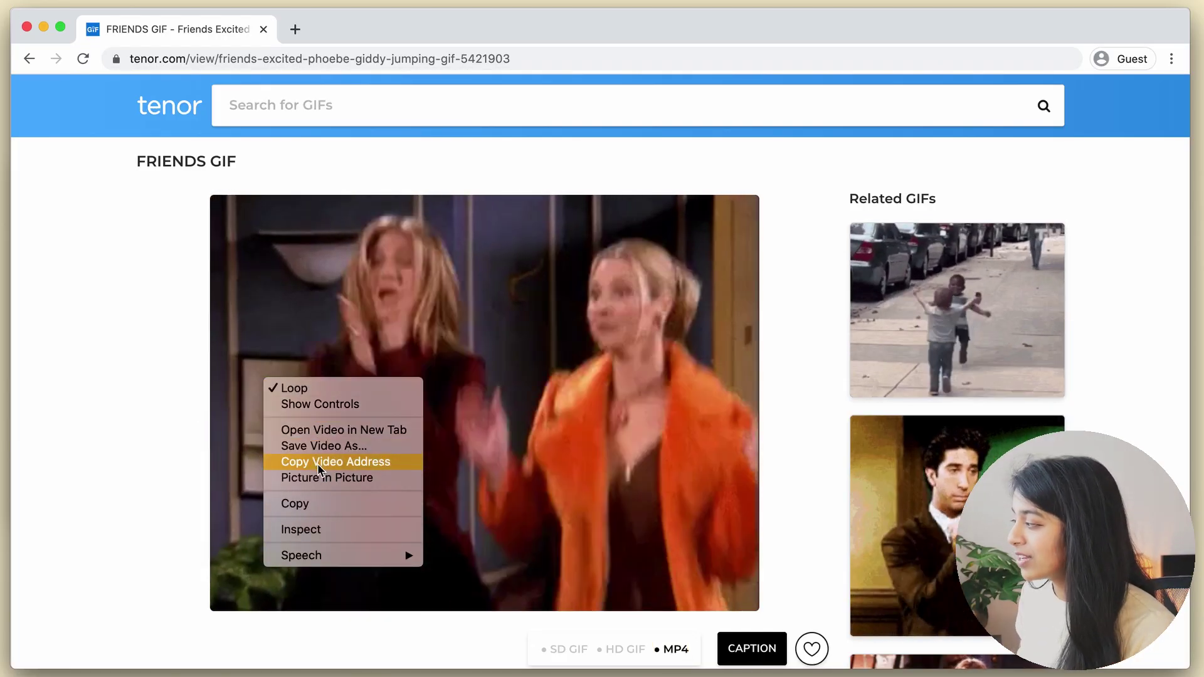
left_click(318, 469)
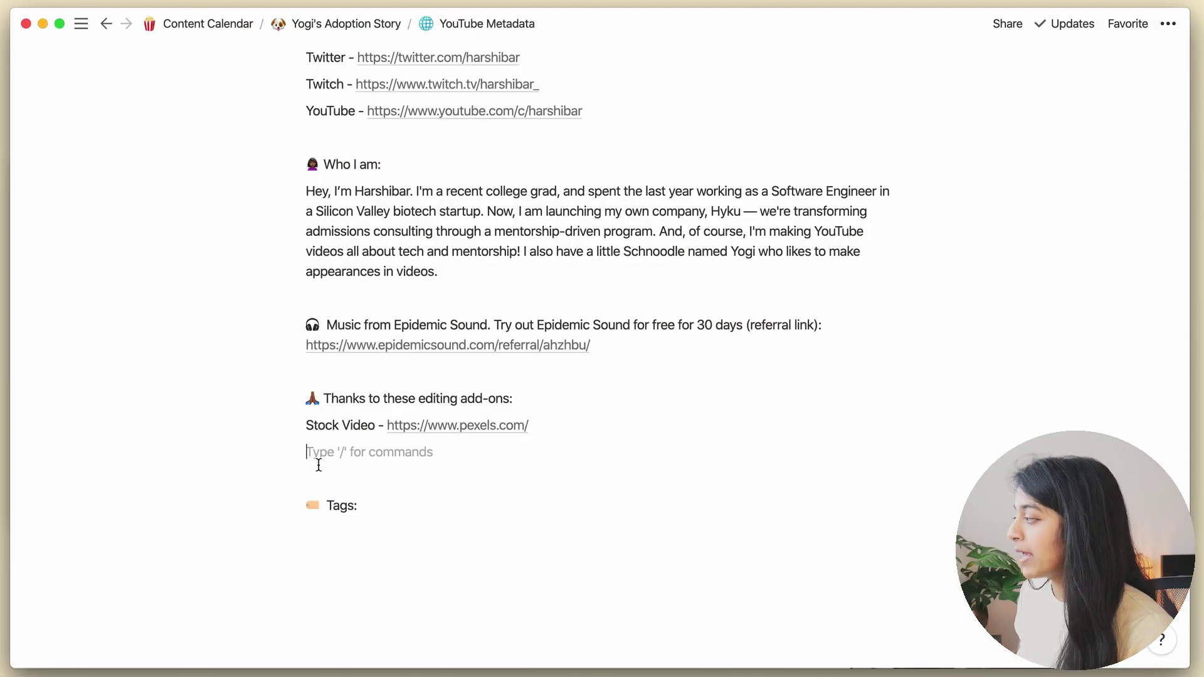
type("Friends ")
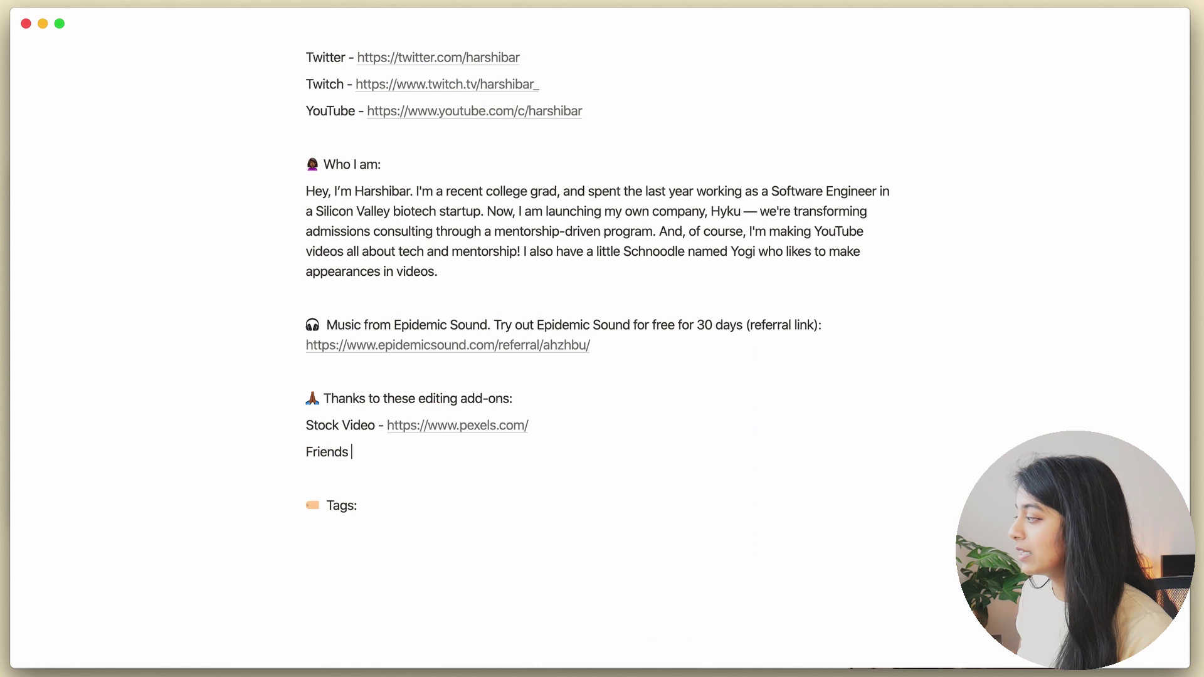
type("Jumping GIF -")
type("https://media.tenor.com/videos/0a5a7755dcc6d10689364f79b907995f/mp4")
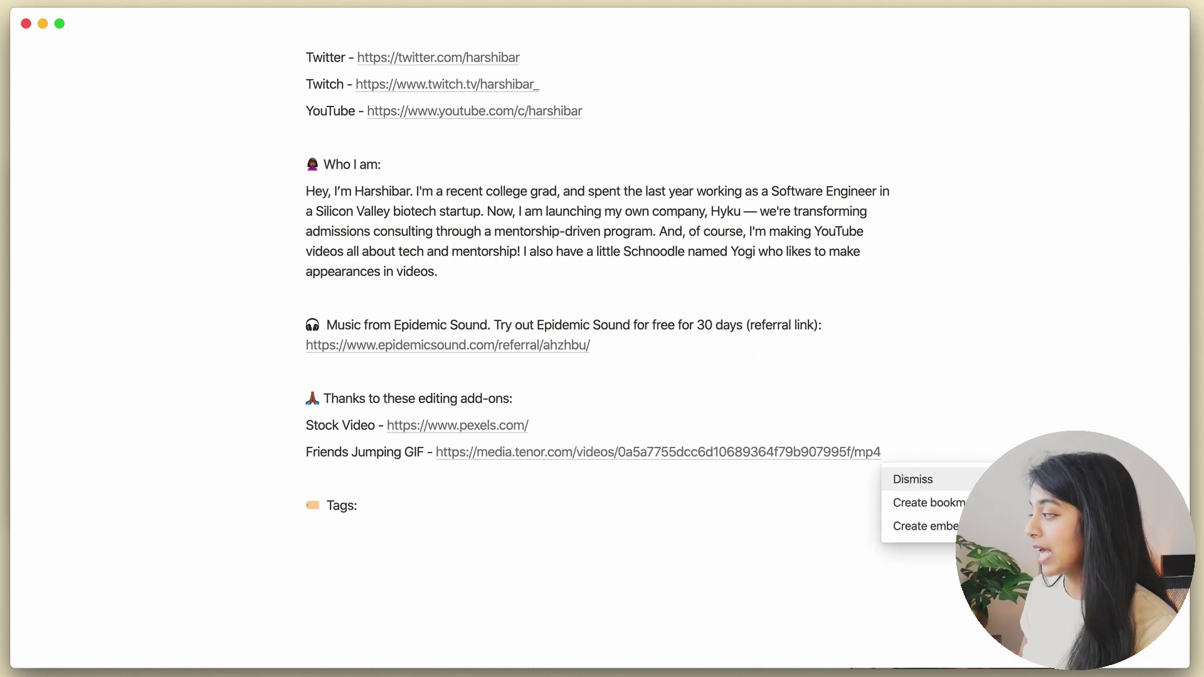
key("Escape")
key("Return")
Step: Add 'Dog Icon (Freepik) -' followed by the dog icon's copied image address
key("super+Tab")
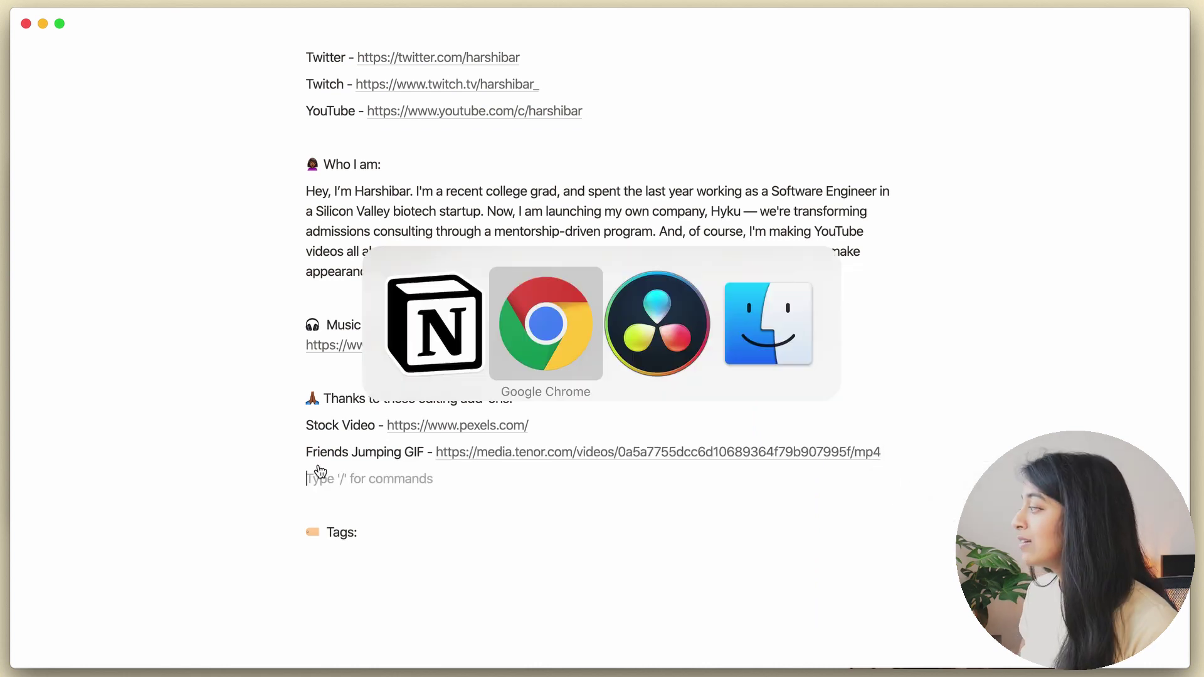
right_click(397, 345)
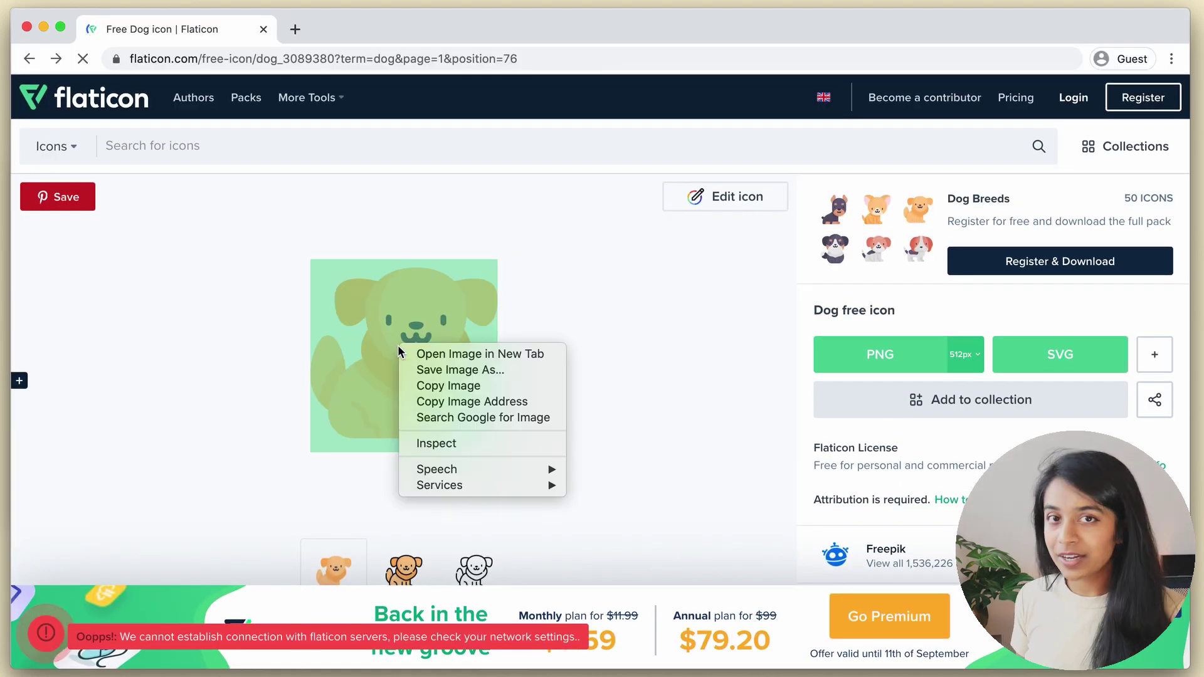
left_click(464, 402)
key("super+Tab")
type("Dog Icon (Freepik) -")
key("super+v")
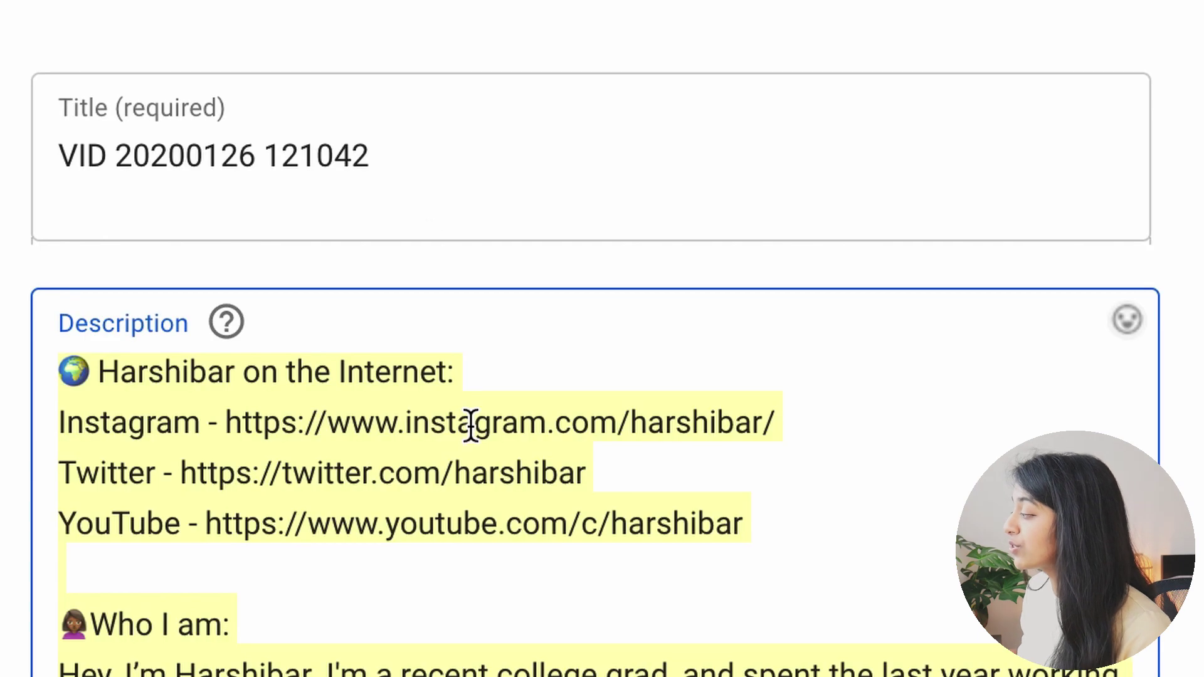
Step: Paste the Yogi video description and the title 'Man's Best Friend: How I Found Yogi'
key("super+v")
triple_click(344, 175)
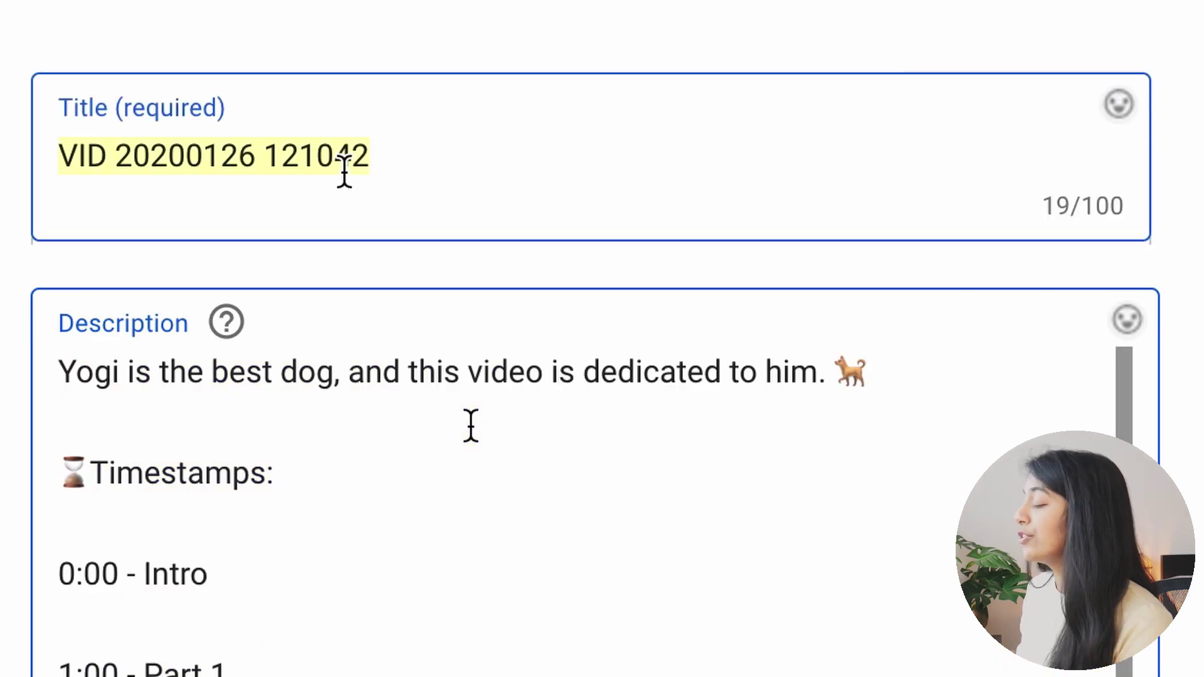
key("super+v")
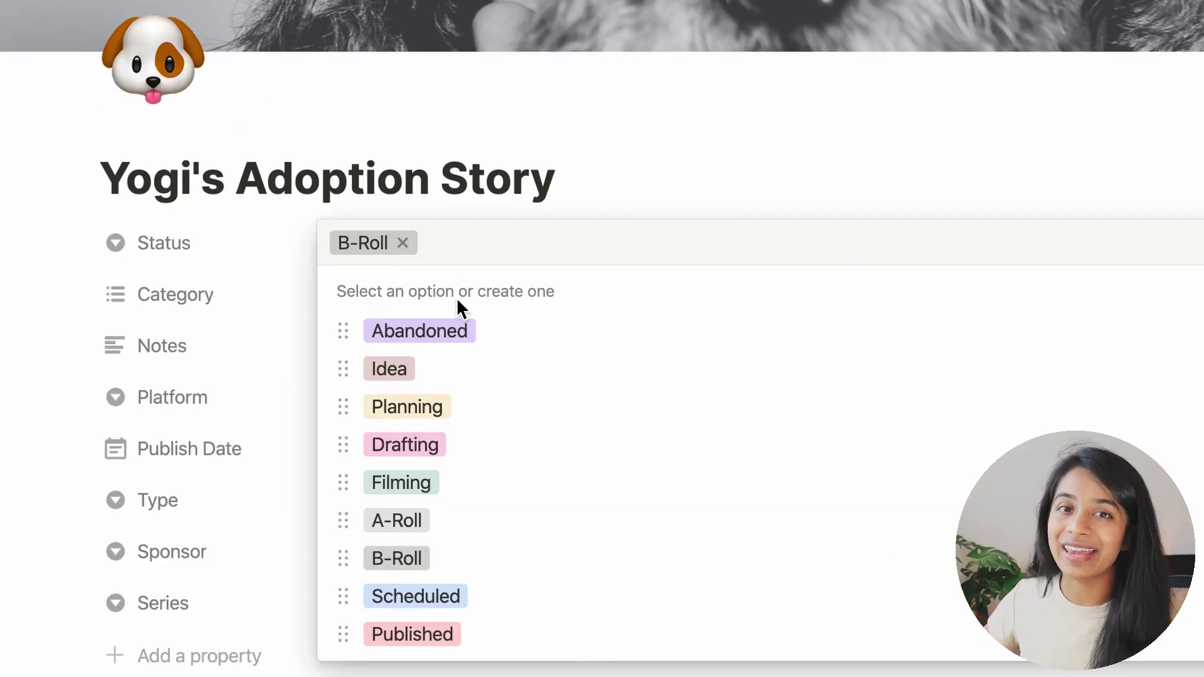
Step: Pick Published from the Status options of Yogi's Adoption Story
left_click(485, 634)
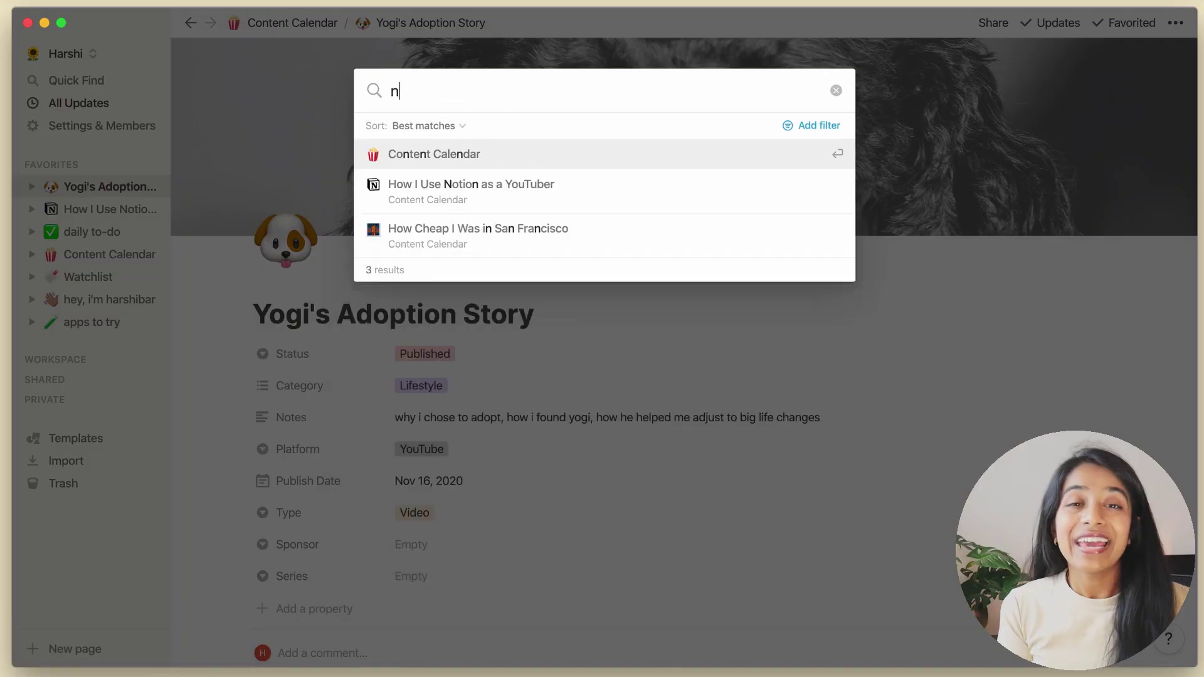
Step: Open the How I Use Notion as an Entrepreneur page through Quick Find
type("otion")
left_click(476, 284)
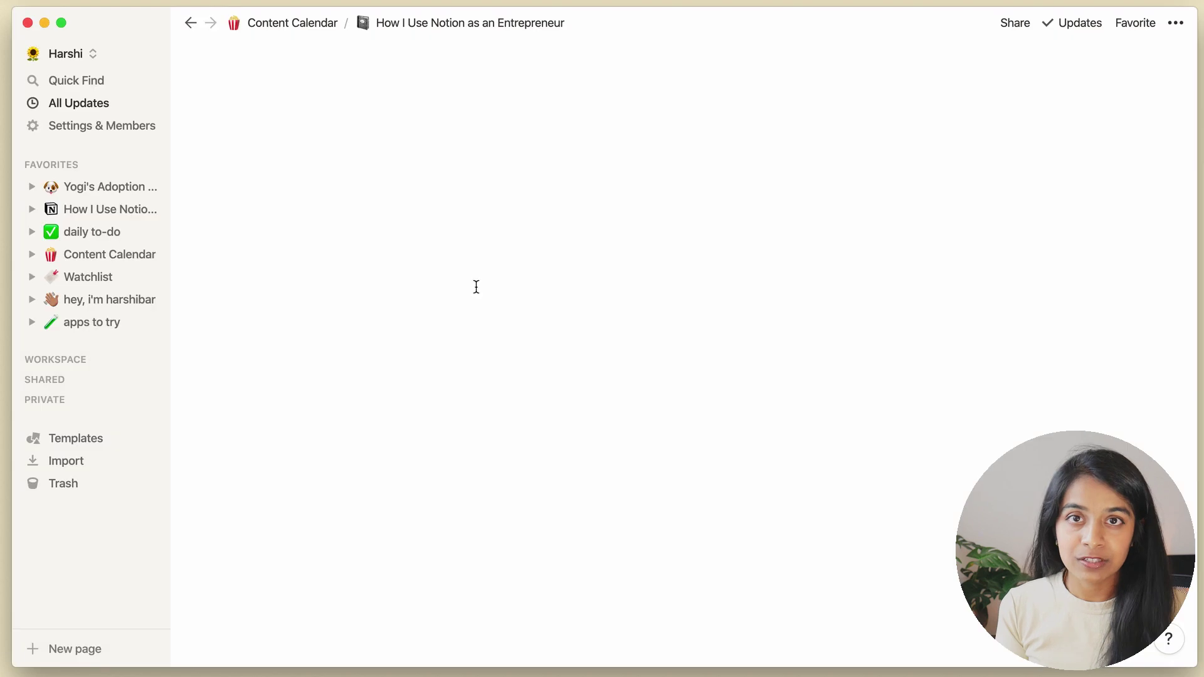
scroll(490, 286, "down", 8)
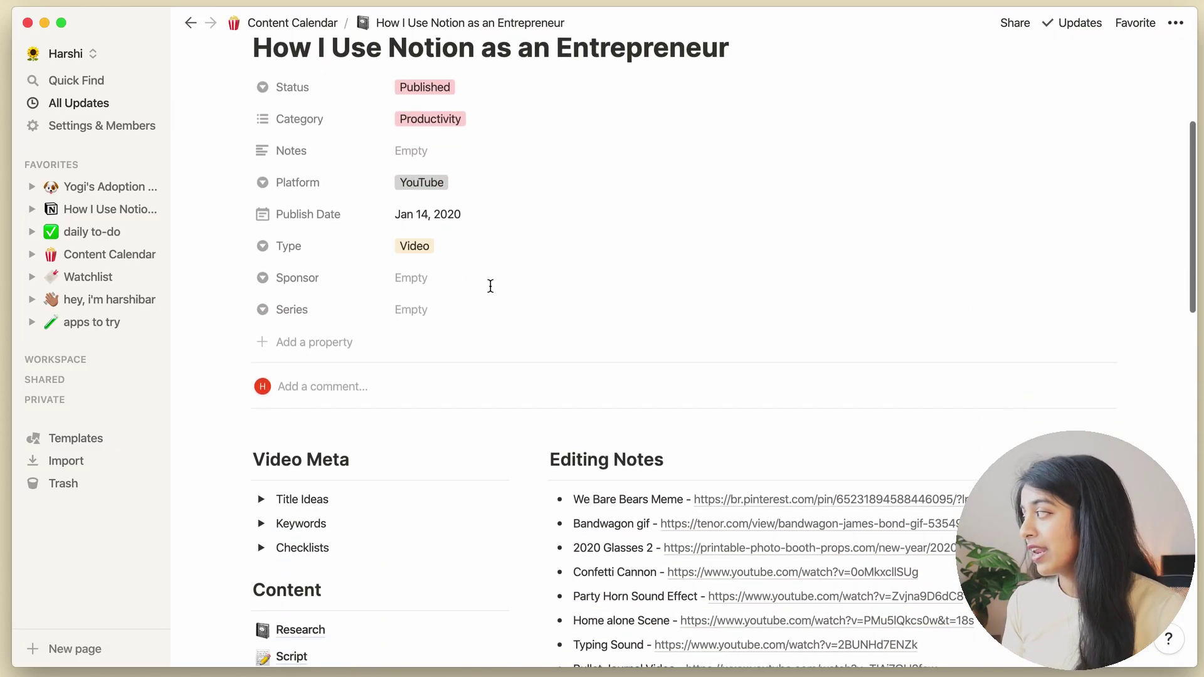
scroll(490, 286, "down", 5)
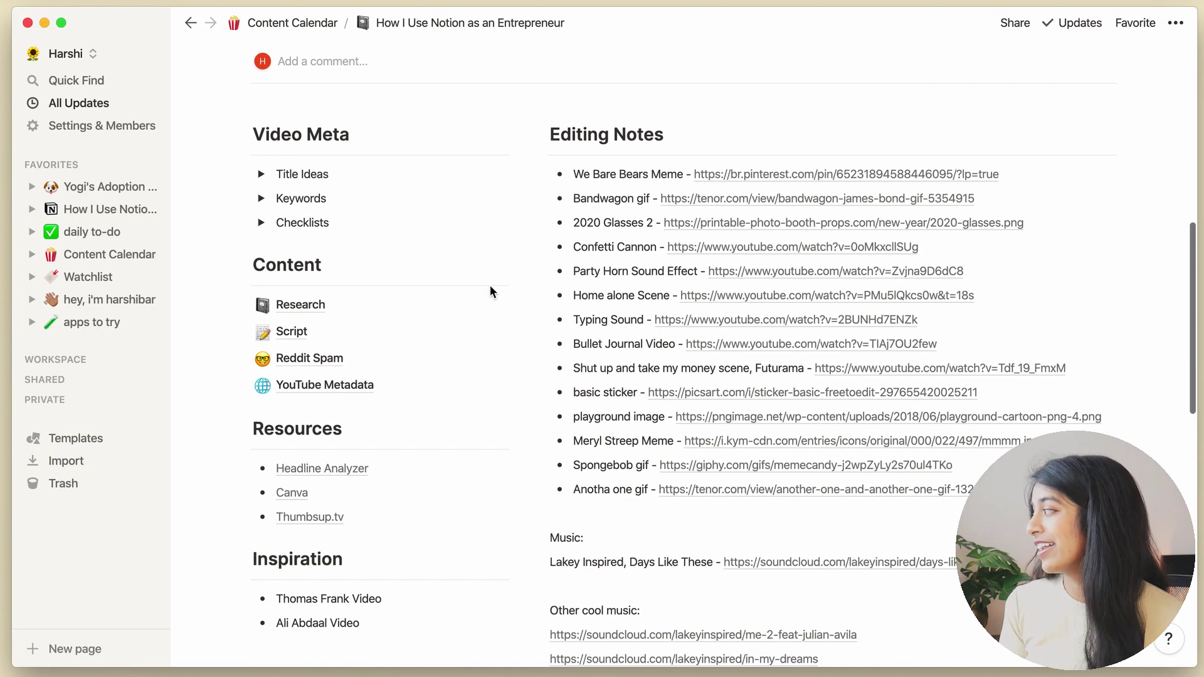
scroll(490, 286, "down", 6)
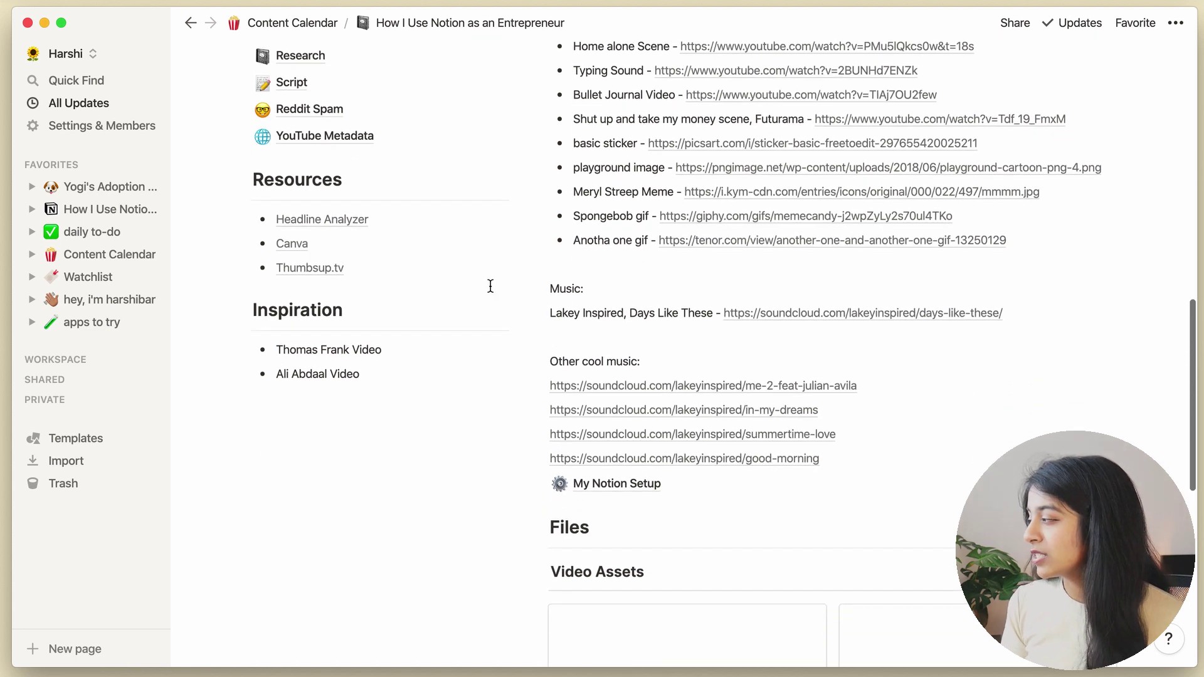
scroll(490, 286, "down", 2)
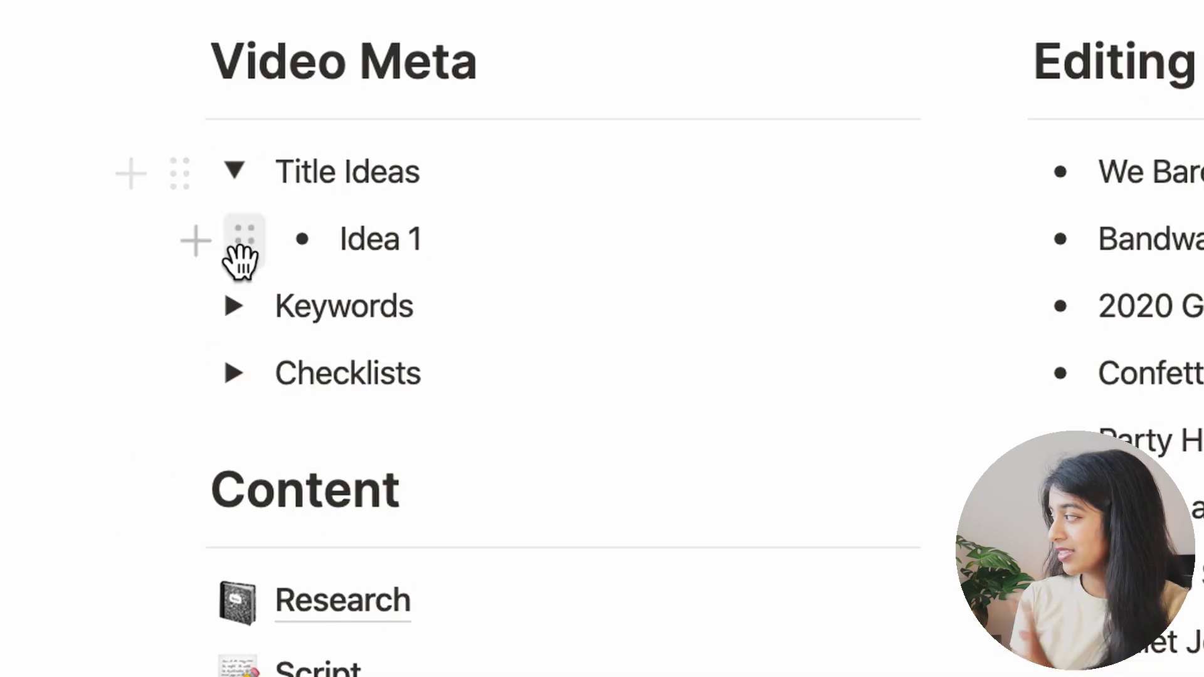
Step: Expand the Keywords and Checklists toggles, then delete the Video Meta, Resources, Inspiration and Files blocks
left_click(234, 305)
left_click(237, 447)
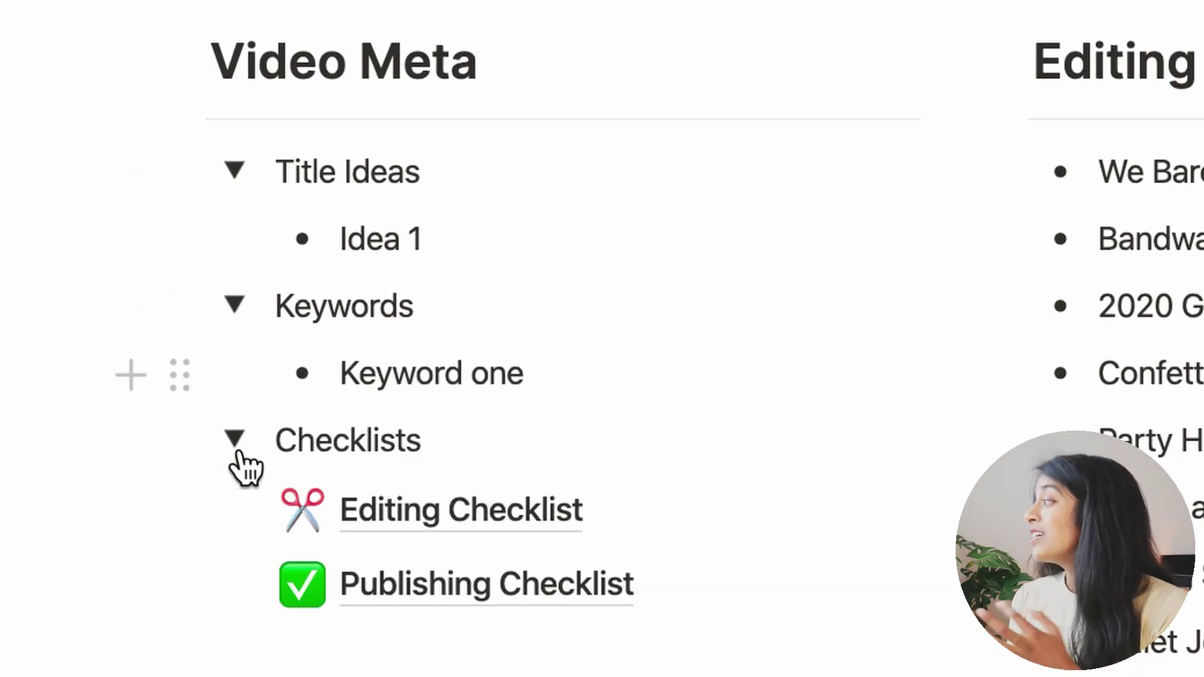
key("Delete")
left_click_drag(226, 627, 231, 402)
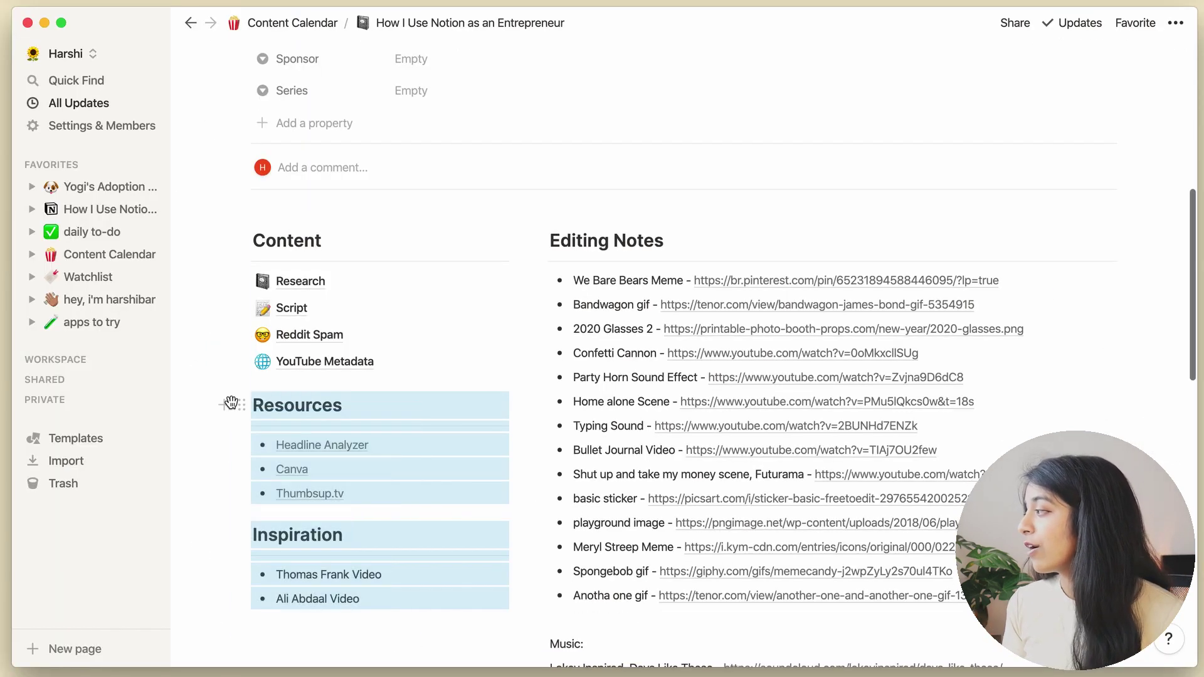
key("Delete")
scroll(460, 355, "down", 10)
left_click_drag(459, 355, 846, 556)
key("Delete")
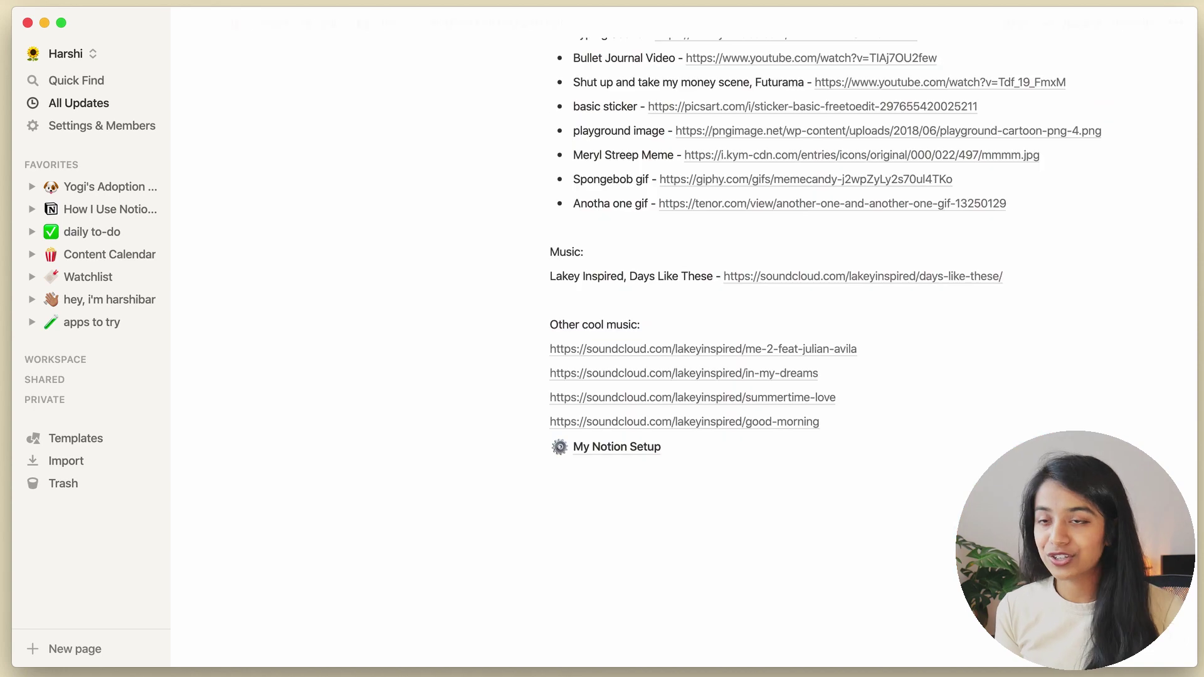